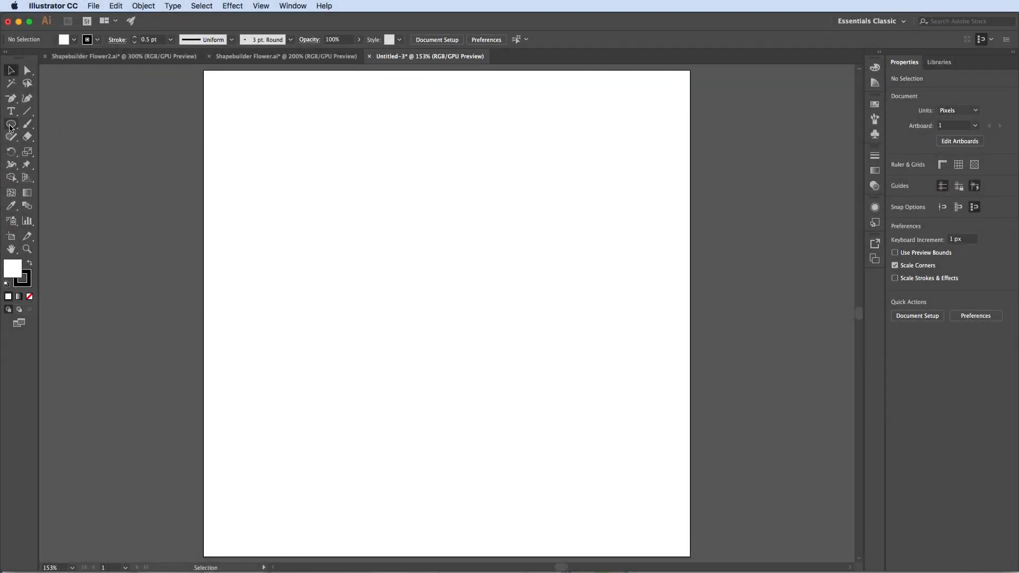
Create an ellipse 60 px wide and 100 px high in the upper-left area of the artboard.
click(11, 123)
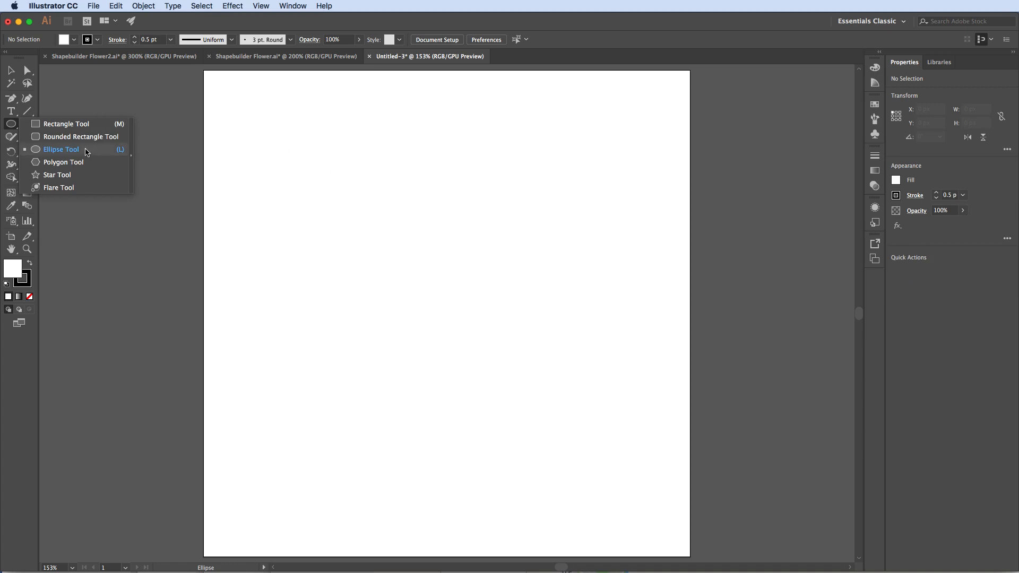
click(295, 158)
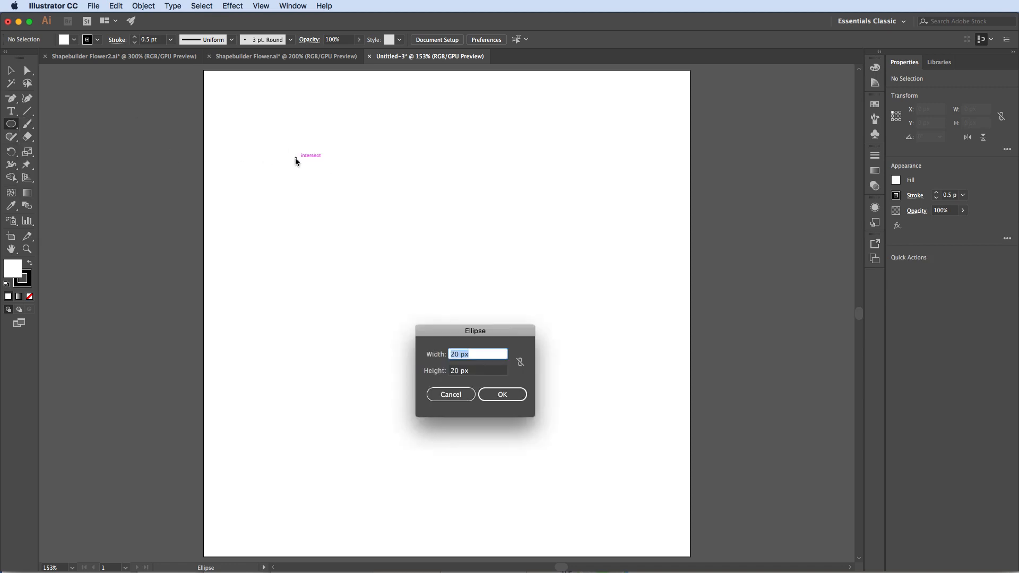
text(60)
key(Tab)
text(100)
key(Return)
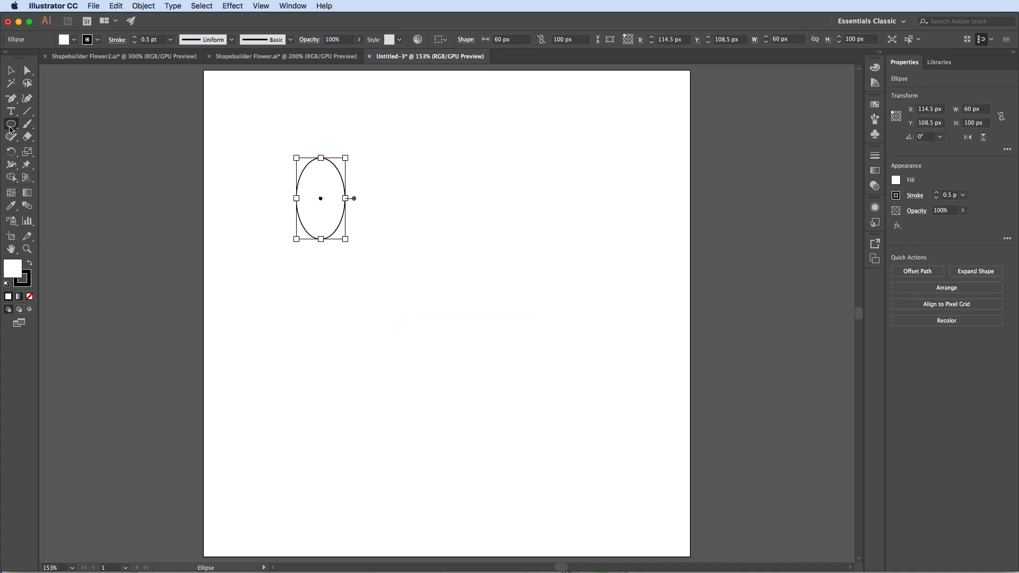
Create a 20 × 20 px circle just below the tall ellipse.
click(321, 261)
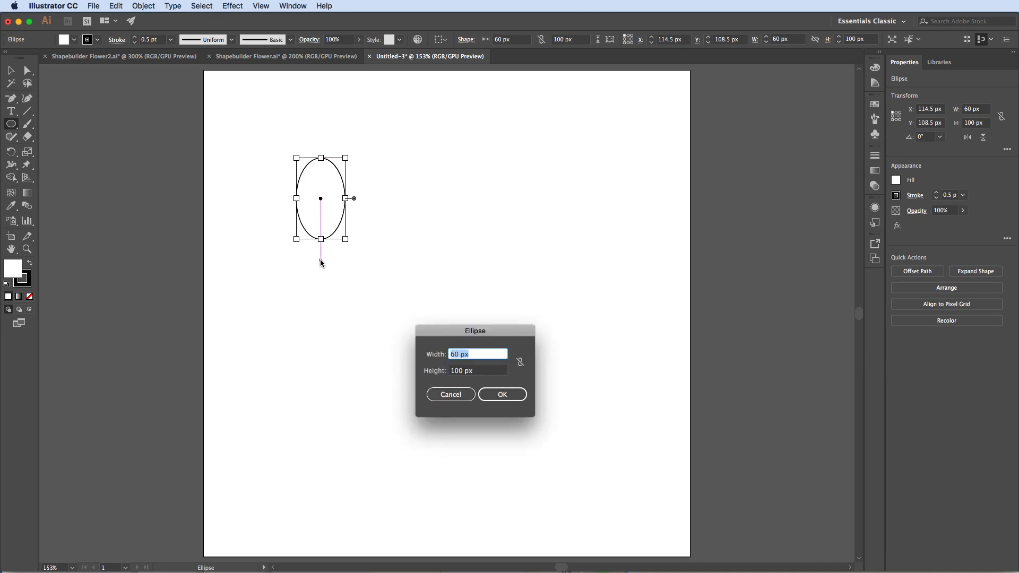
text(20)
key(Tab)
text(2)
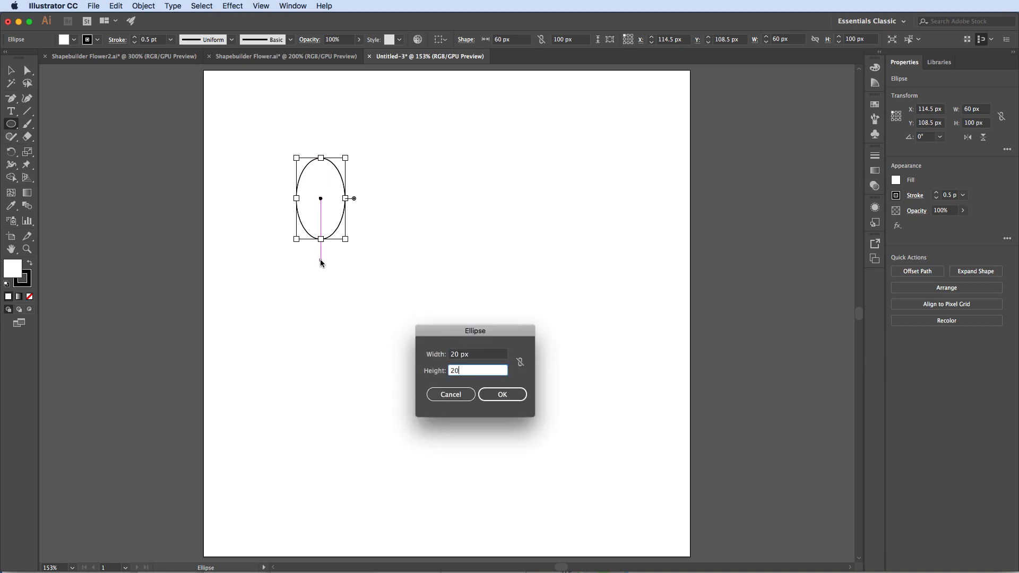
text(0)
key(Return)
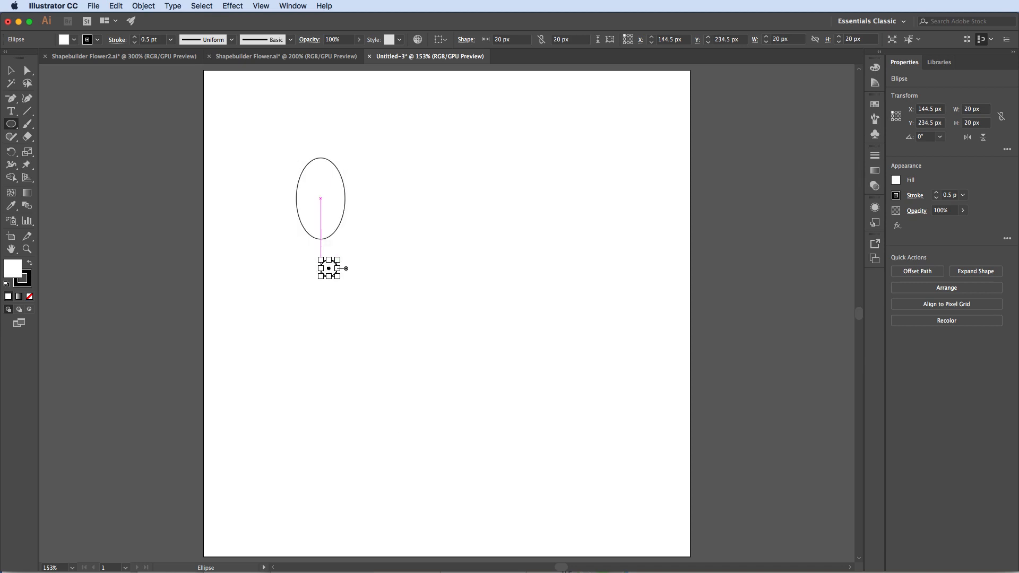
Move the tall ellipse's two side anchor points slightly downward together to give it an egg shape.
click(27, 75)
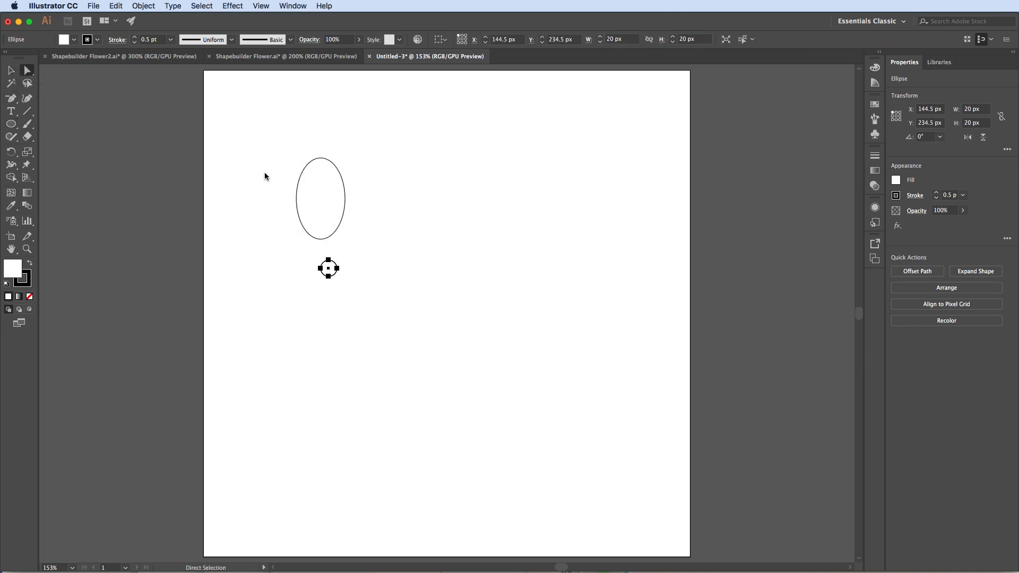
drag(264, 176, 382, 215)
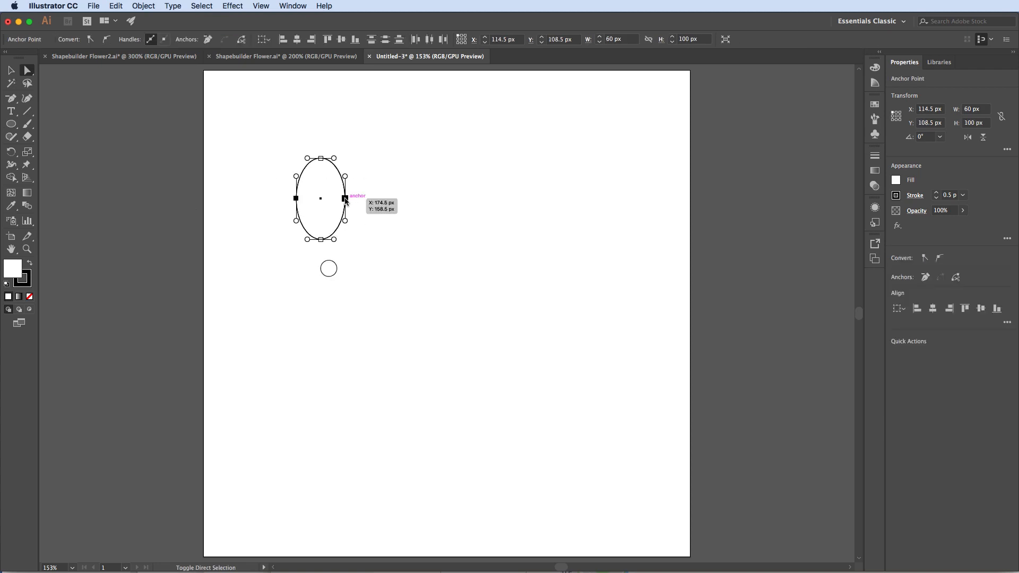
shift+click(345, 199)
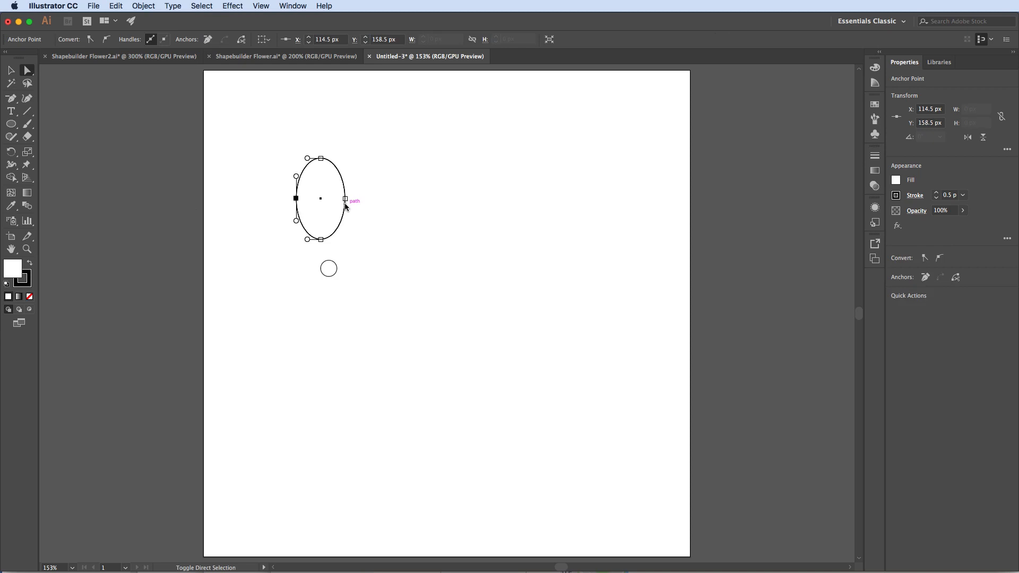
shift+click(345, 199)
drag(346, 199, 347, 206)
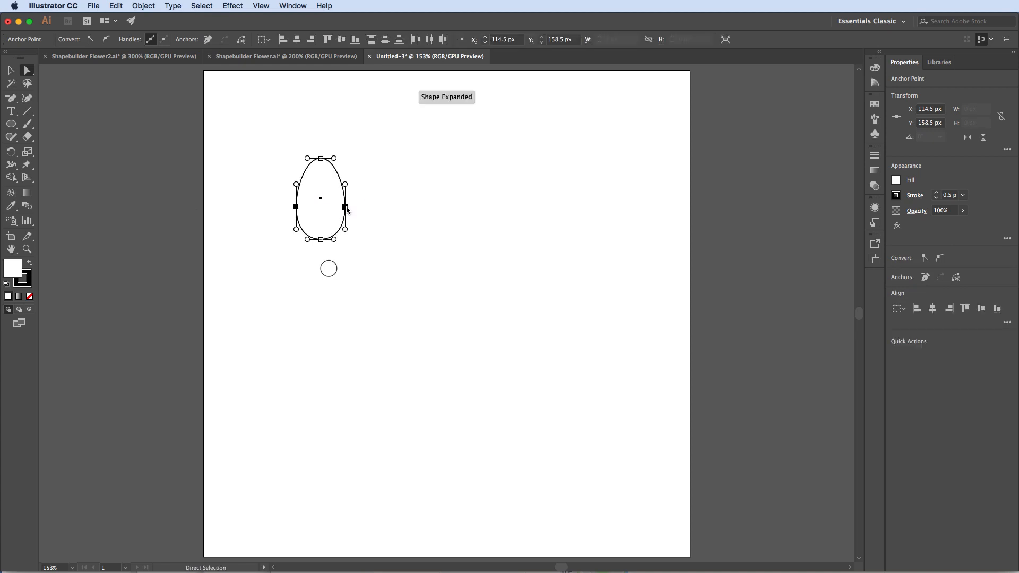
Convert the egg shape's bottom anchor point to a corner to form a pointed petal, and deselect it.
click(320, 239)
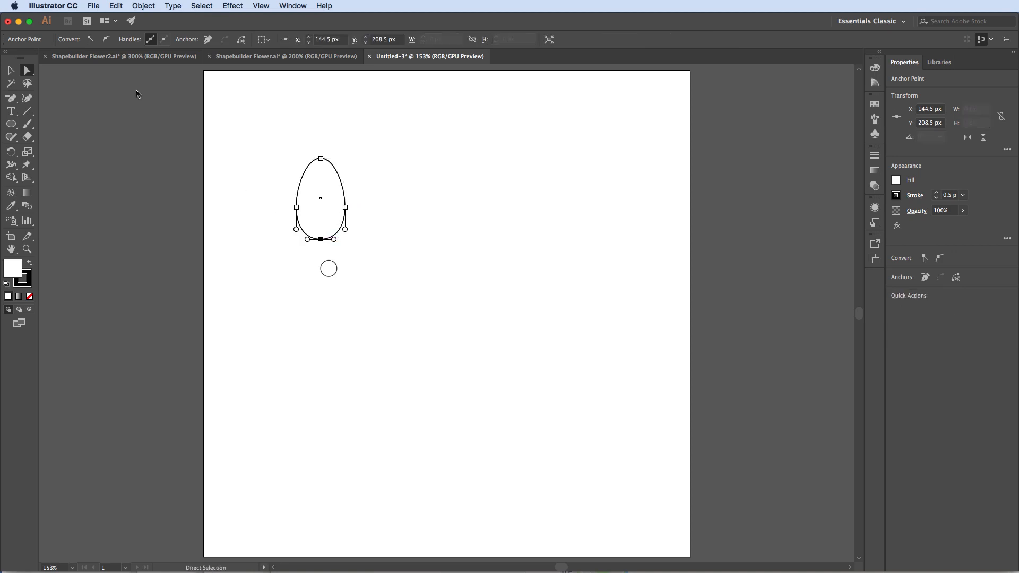
click(90, 41)
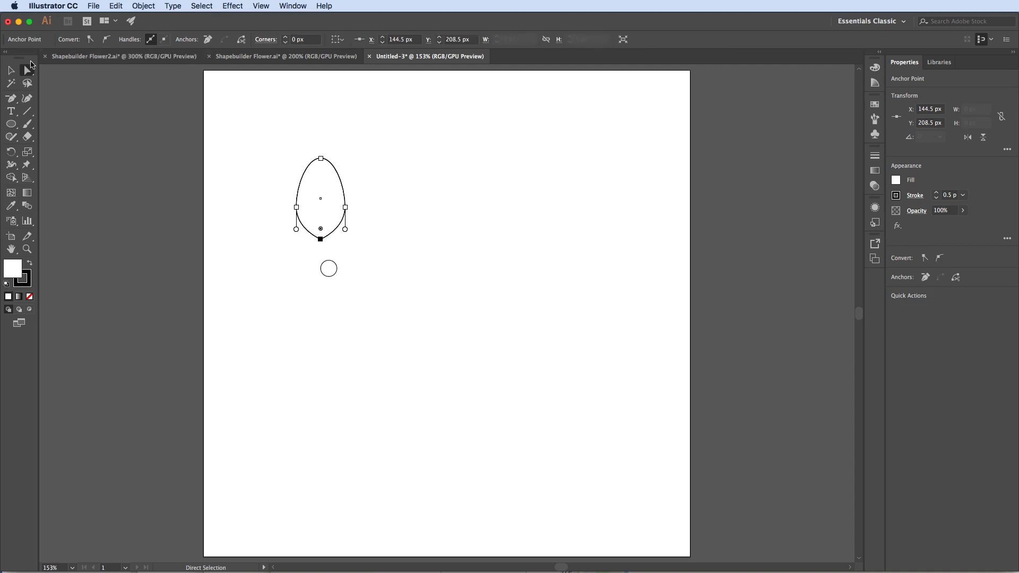
click(10, 70)
click(267, 318)
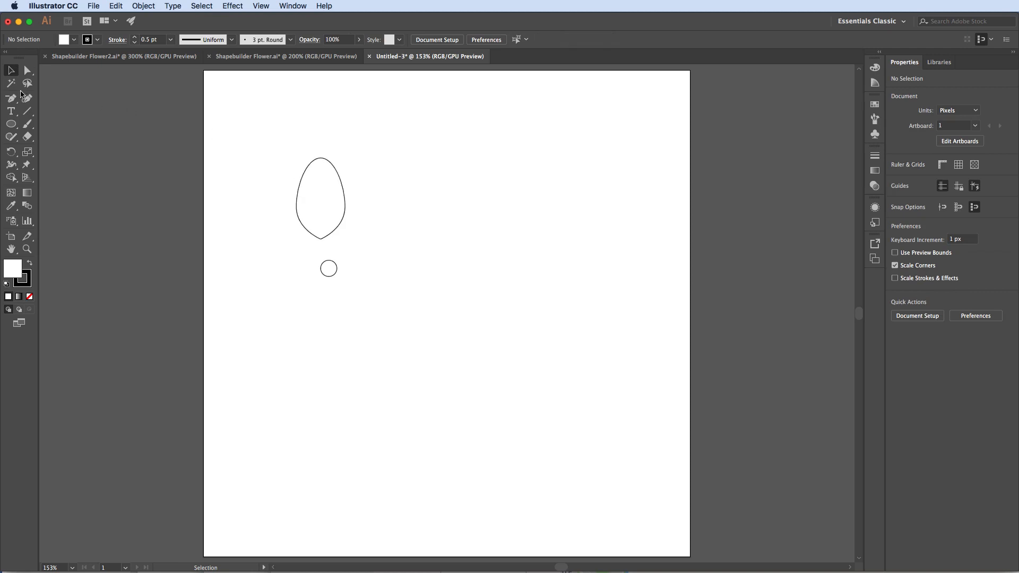
Make a copy of the petal scaled uniformly to 80%.
click(319, 195)
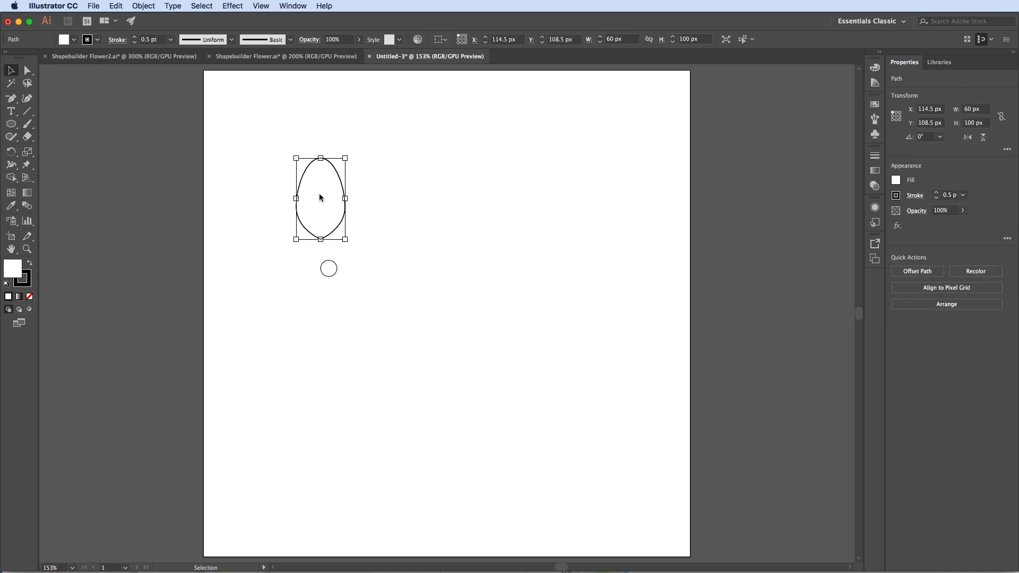
right_click(320, 197)
mouse_move(357, 347)
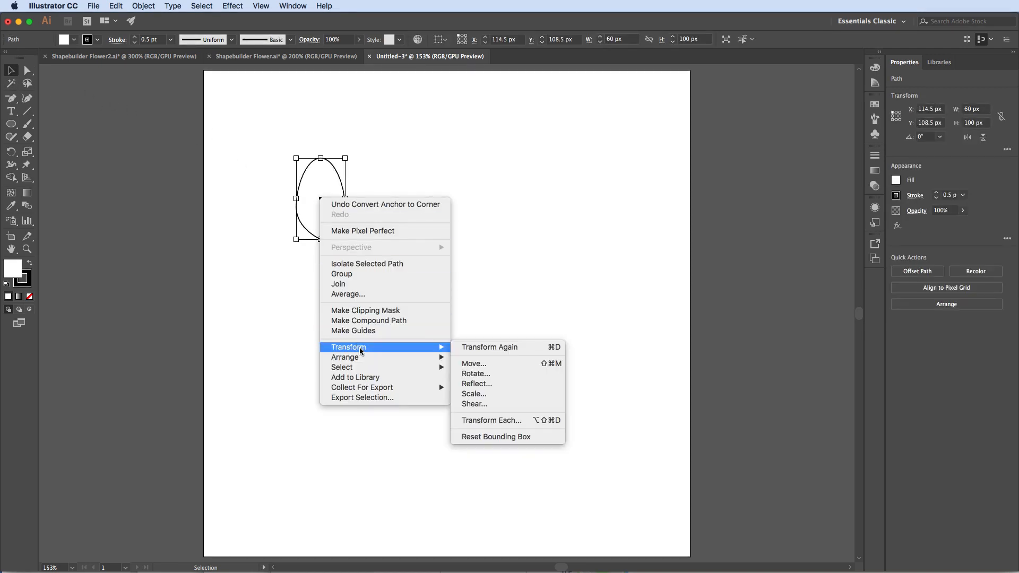
click(480, 398)
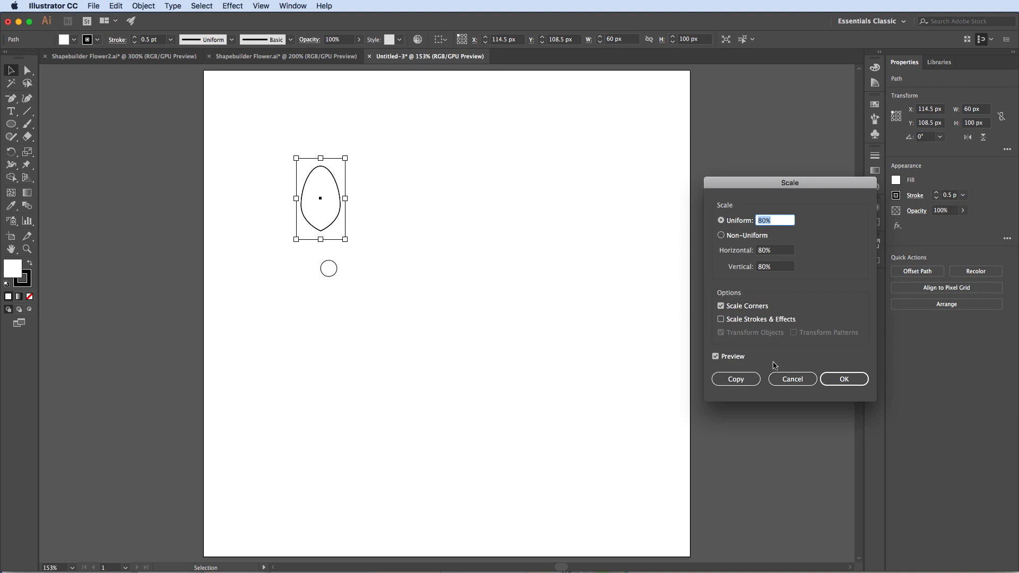
click(736, 379)
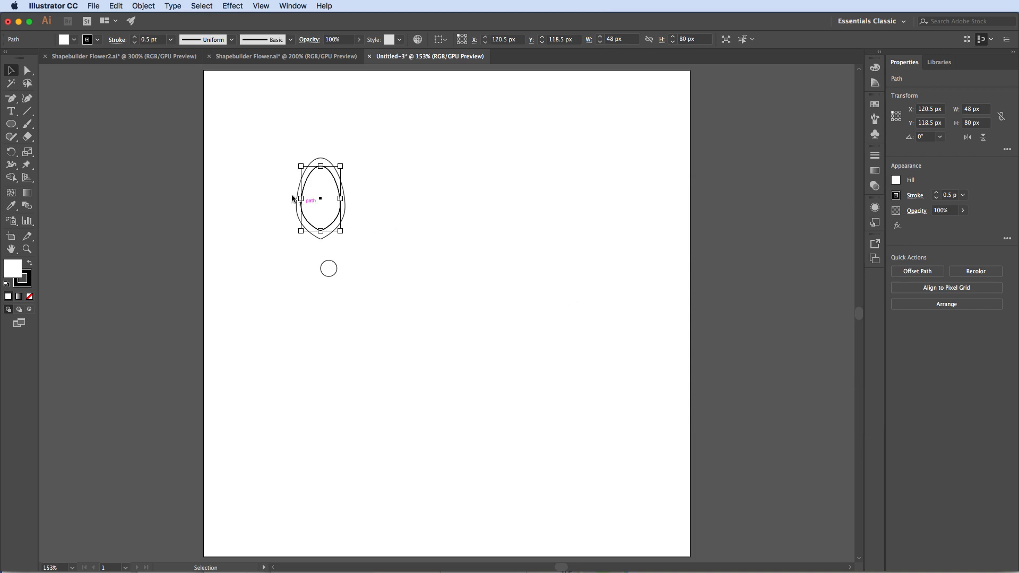
Align the two petals along their bottom edges, and centre them horizontally with the circle.
drag(276, 182, 408, 246)
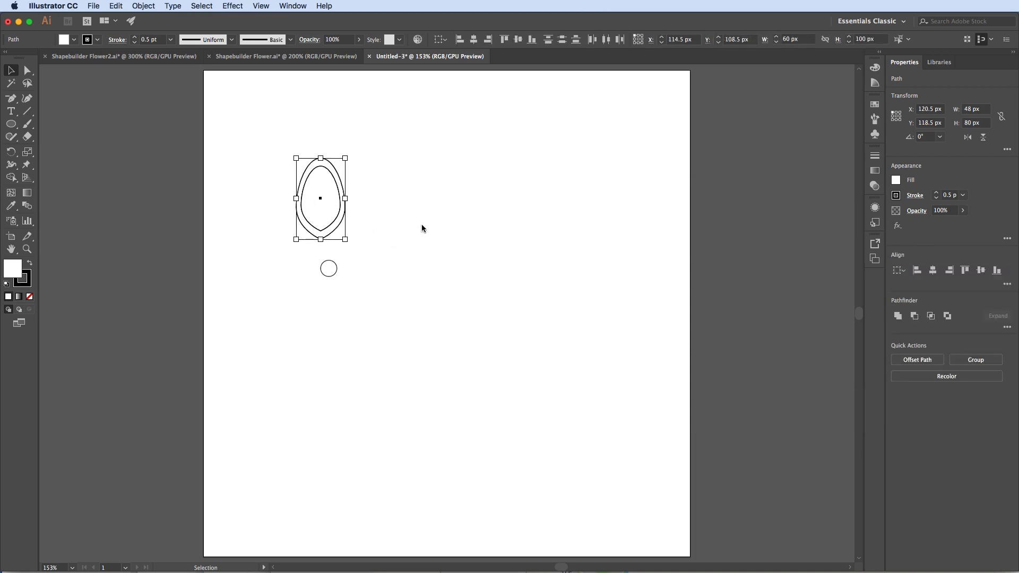
click(445, 40)
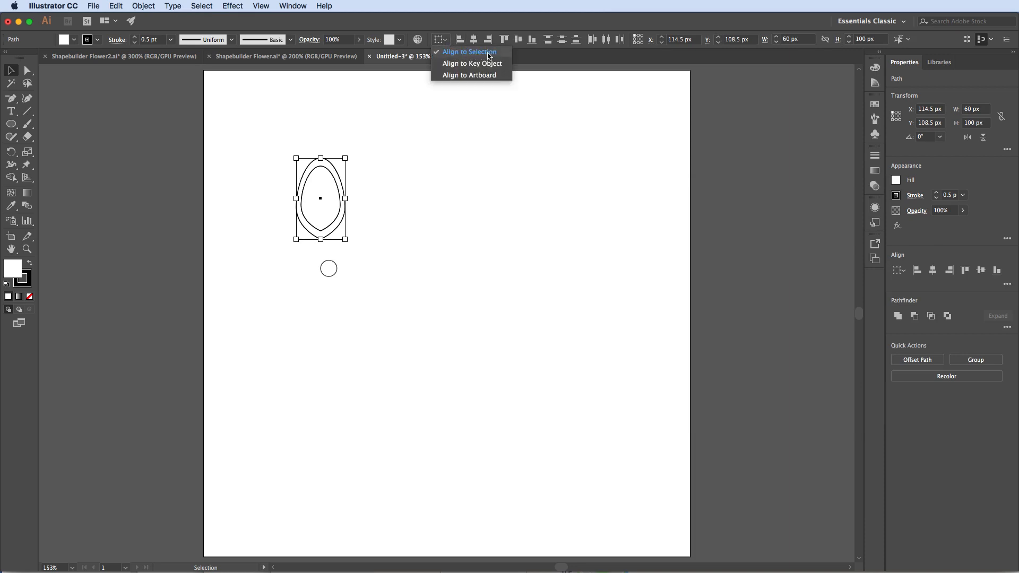
click(445, 40)
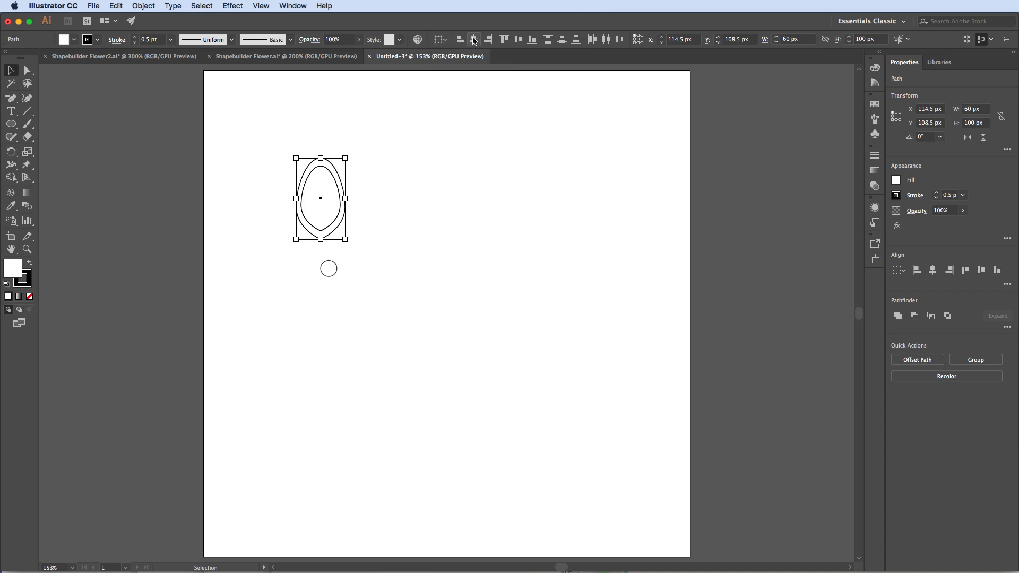
click(532, 39)
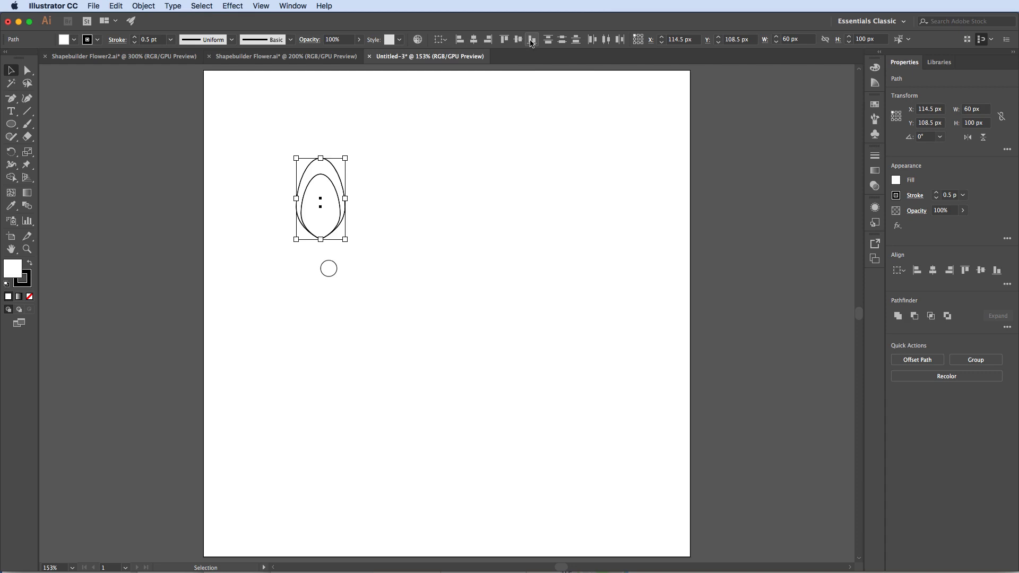
drag(258, 161, 399, 298)
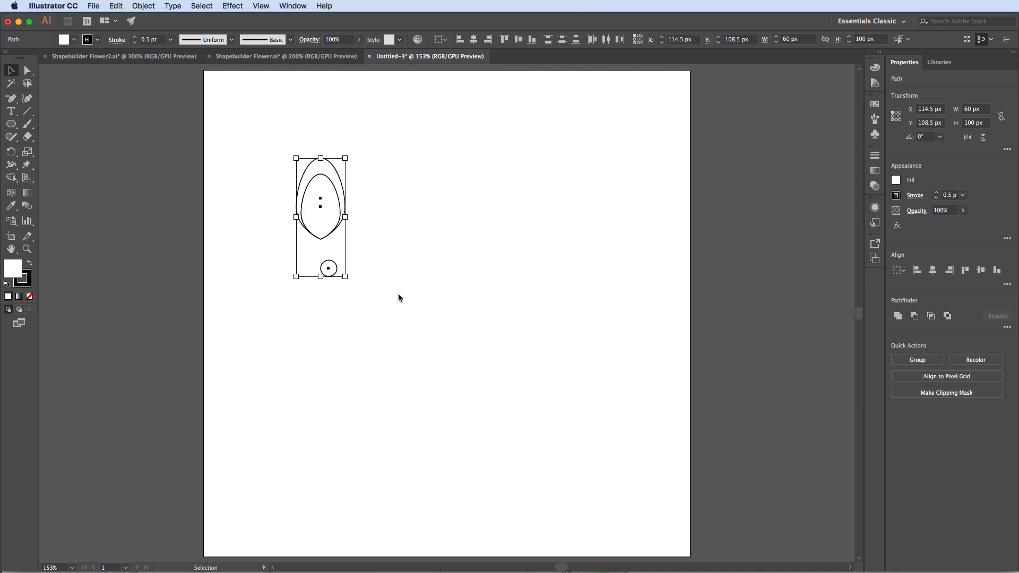
click(473, 40)
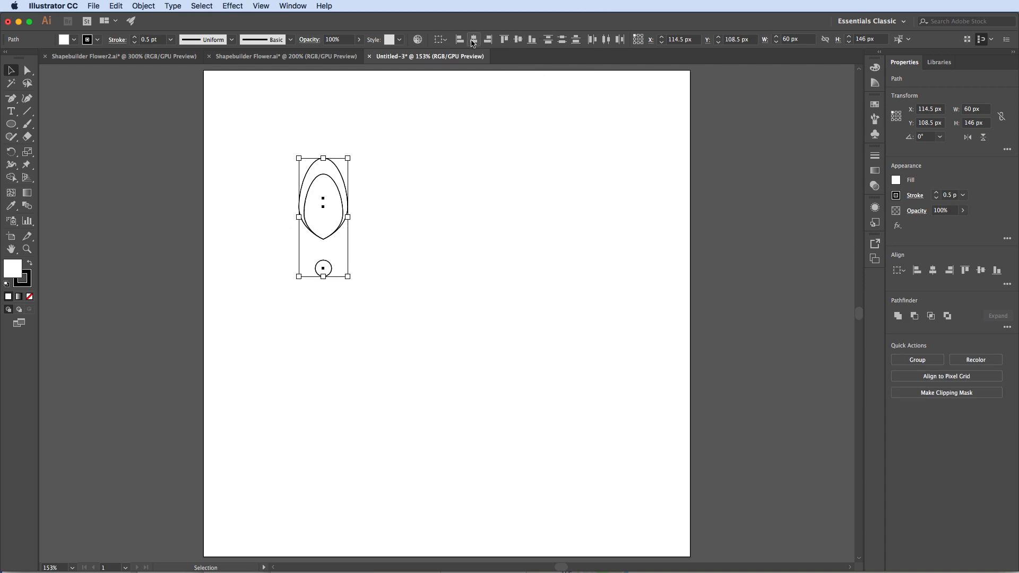
Turn off Snap to Pixel and move the circle up until its top edge touches the petals' bottom tip.
click(251, 8)
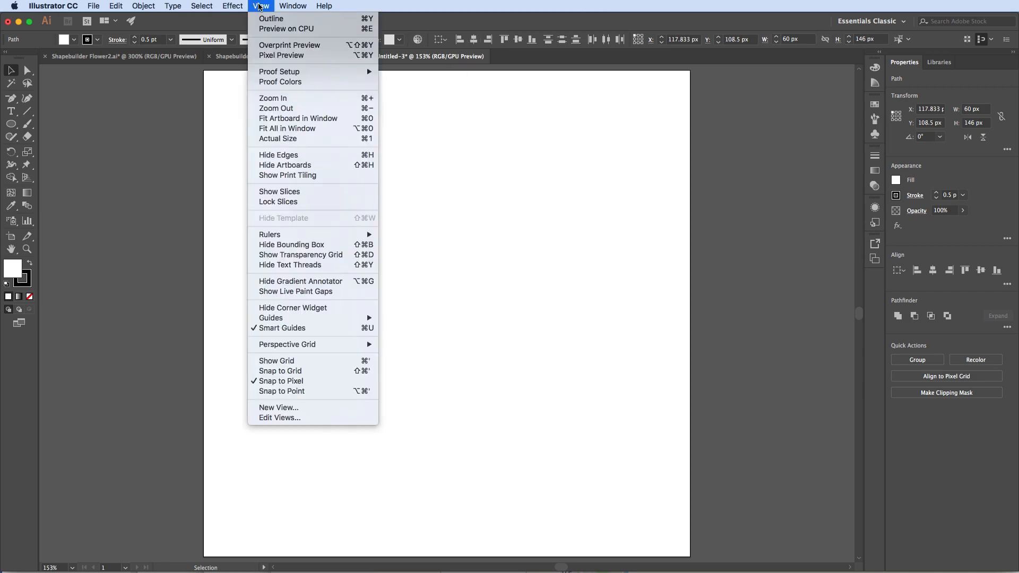
click(304, 381)
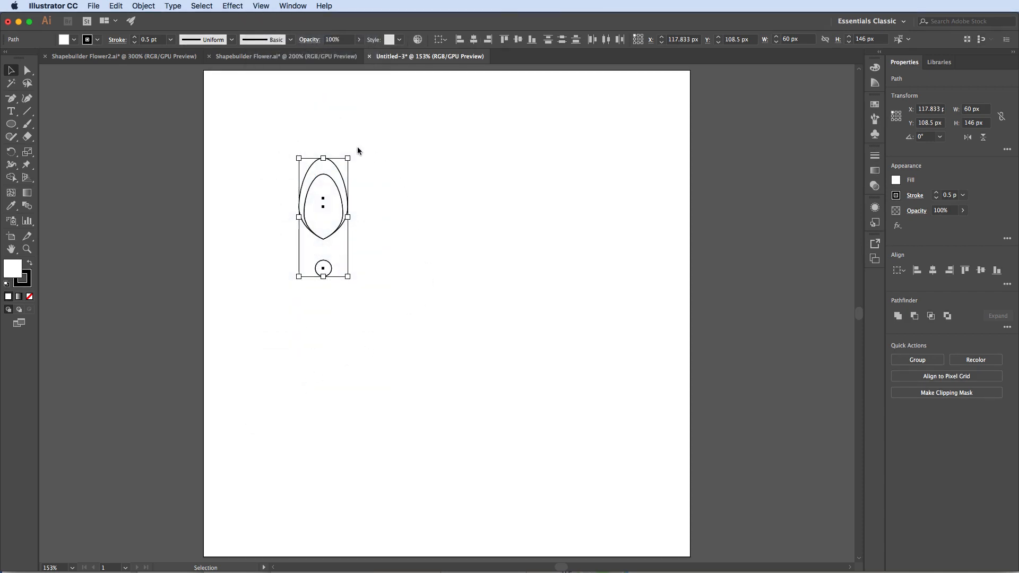
key(a)
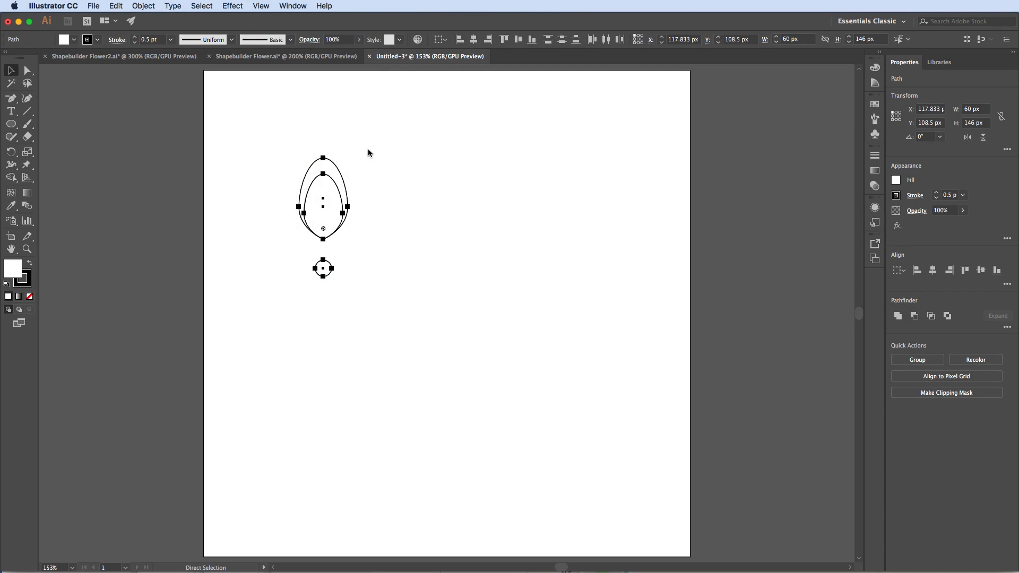
key(super+plus)
key(super+plus)
key(super+plus)
key(super+plus)
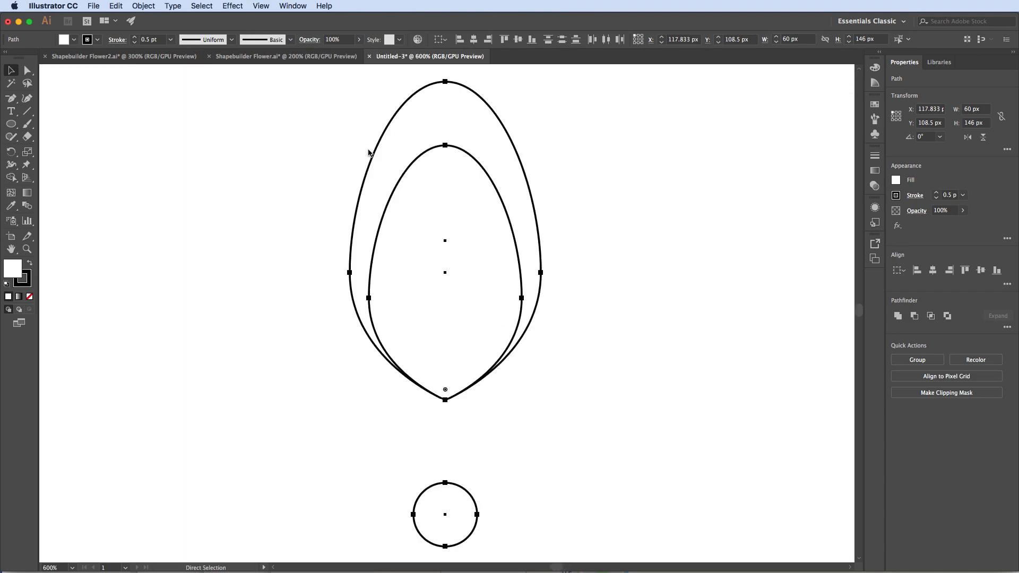
key(v)
scroll(369, 152, down, 3)
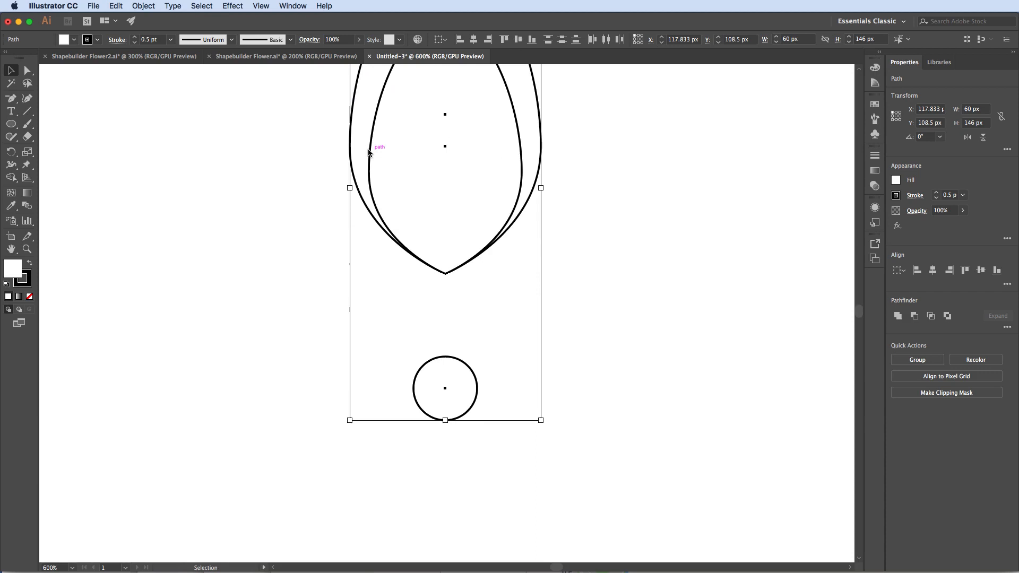
click(631, 218)
click(446, 374)
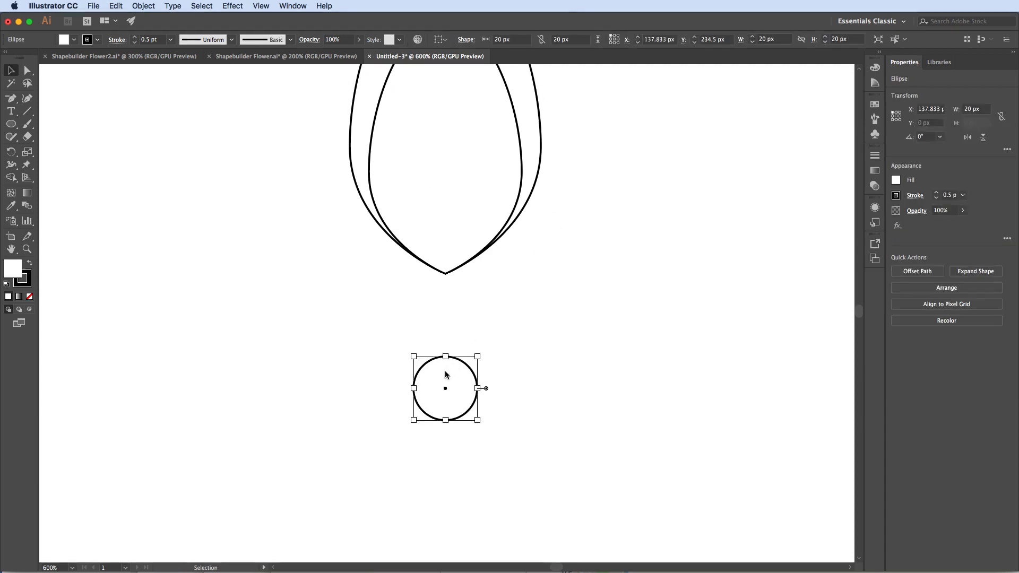
drag(446, 388, 448, 307)
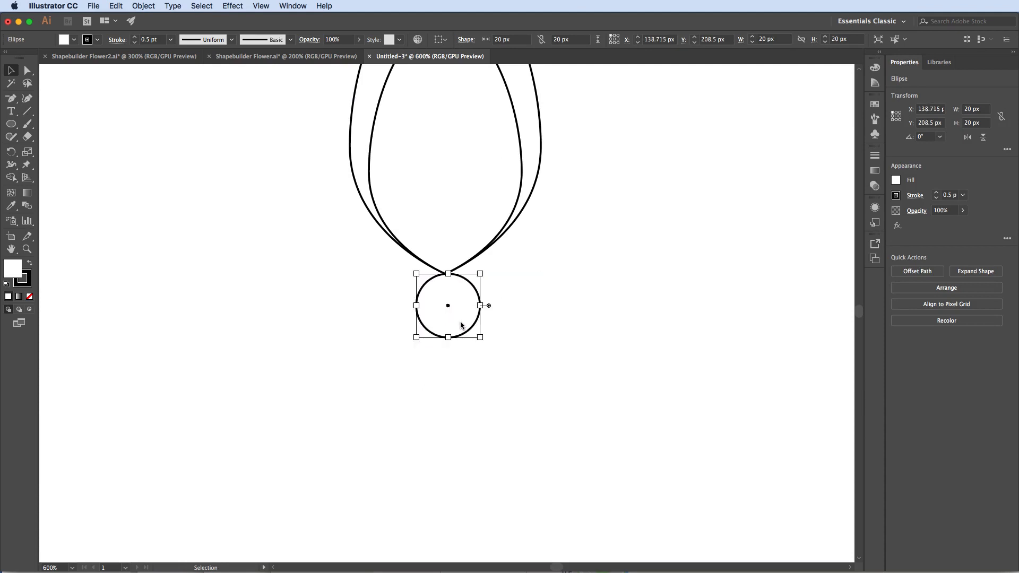
Centre the moved circle horizontally with both petals and deselect everything.
drag(287, 194, 564, 390)
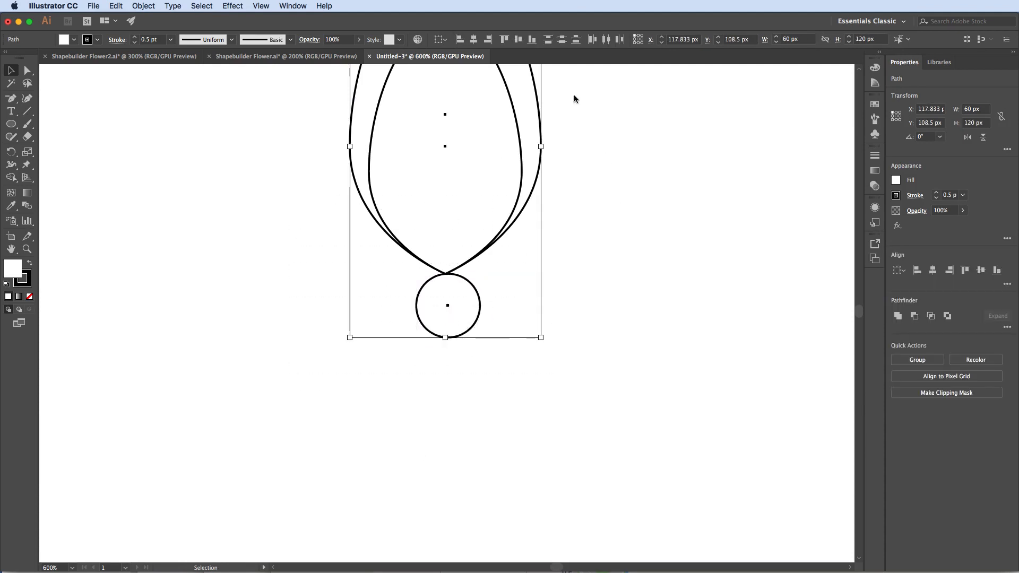
click(474, 40)
click(633, 192)
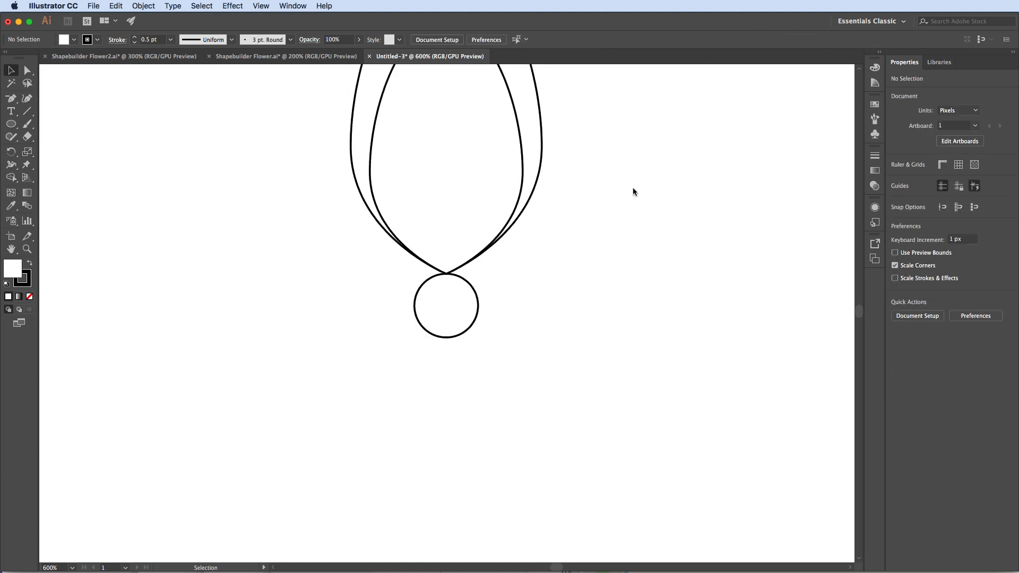
Rotate a copy of both petals by 30° around the centre point of the small circle.
key(super+minus)
key(super+minus)
key(super+minus)
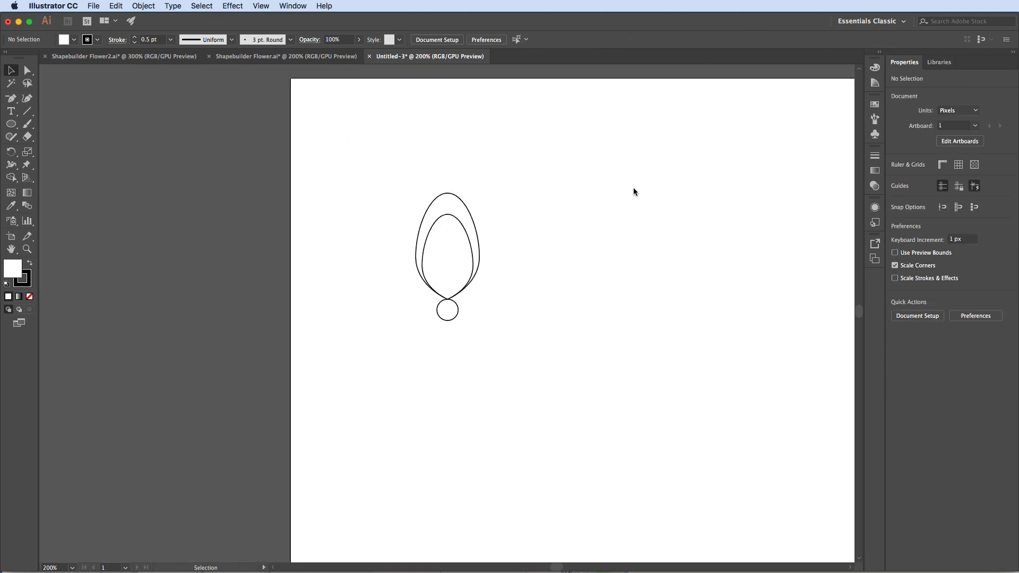
drag(390, 177, 530, 249)
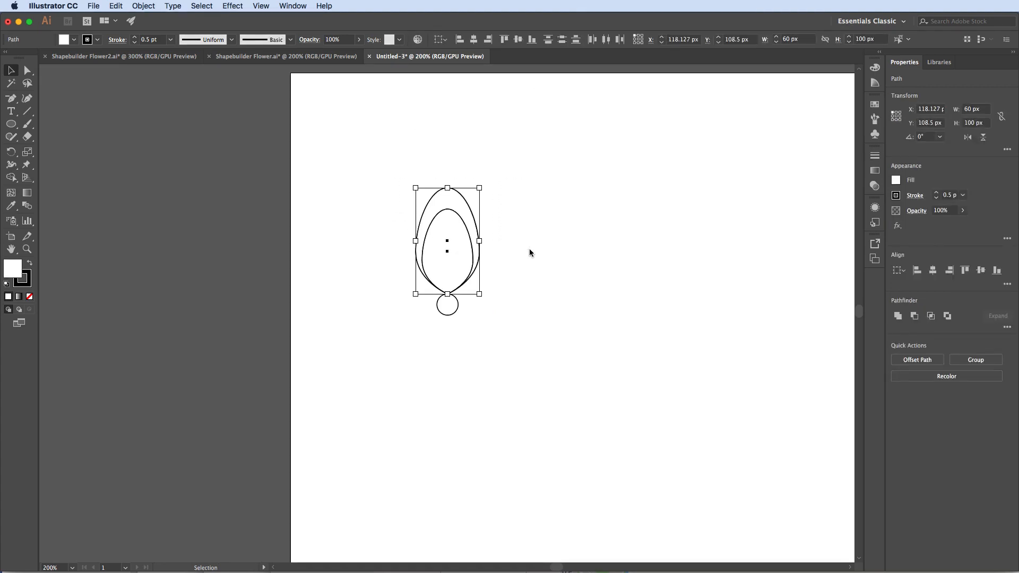
key(r)
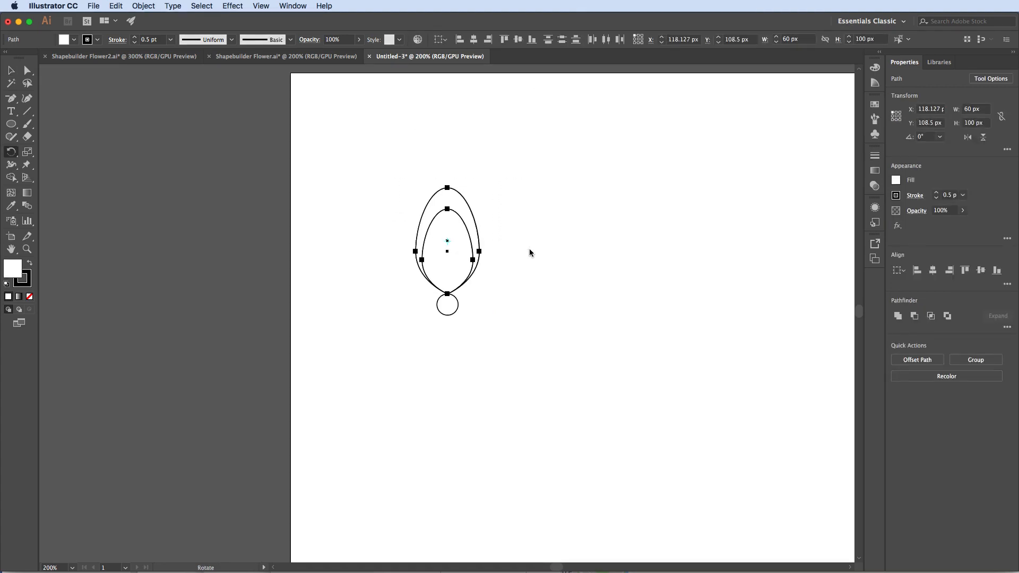
alt+click(447, 306)
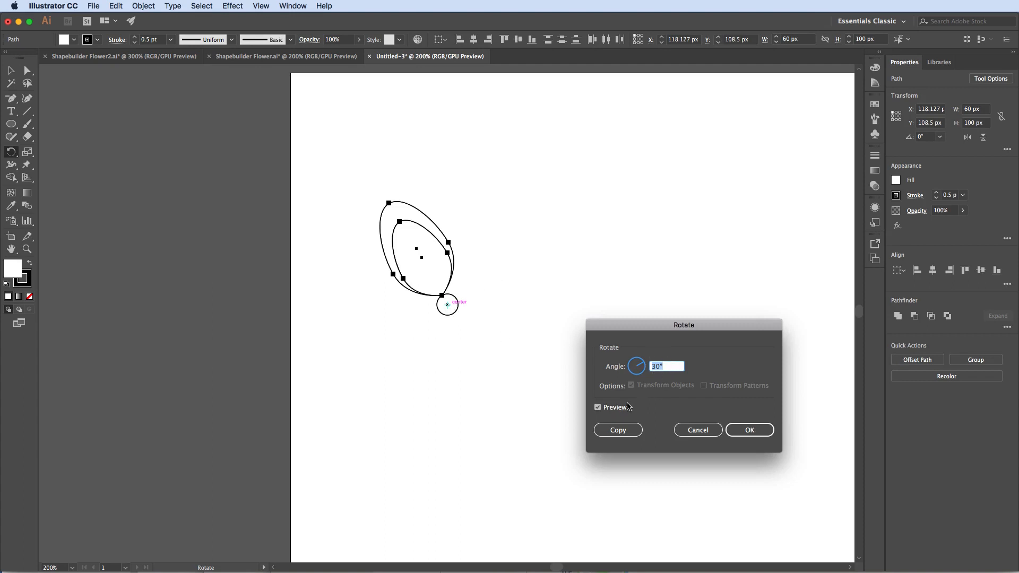
click(614, 431)
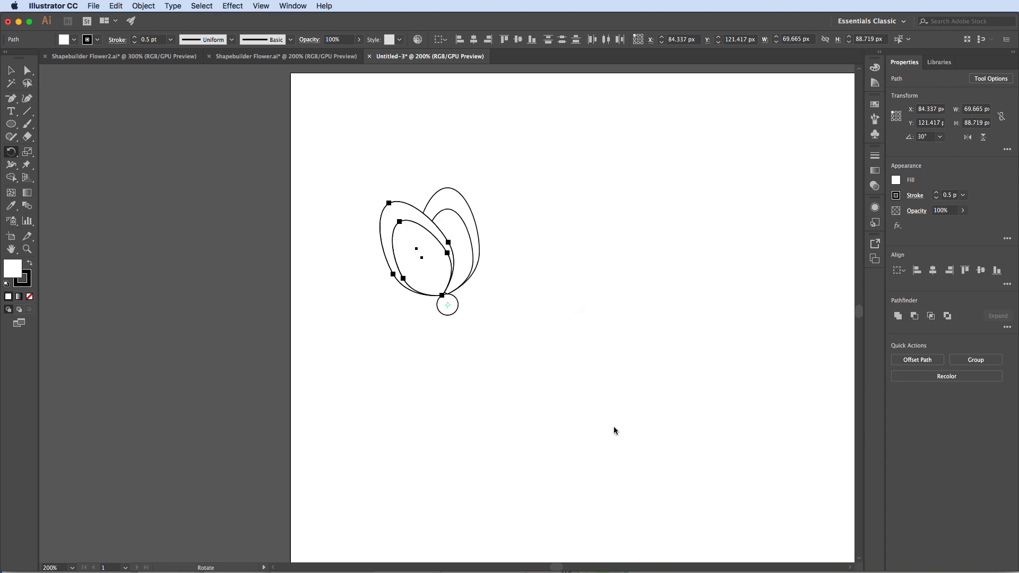
Repeat the rotated copy ten more times so that twelve double petals surround the circle.
key(v)
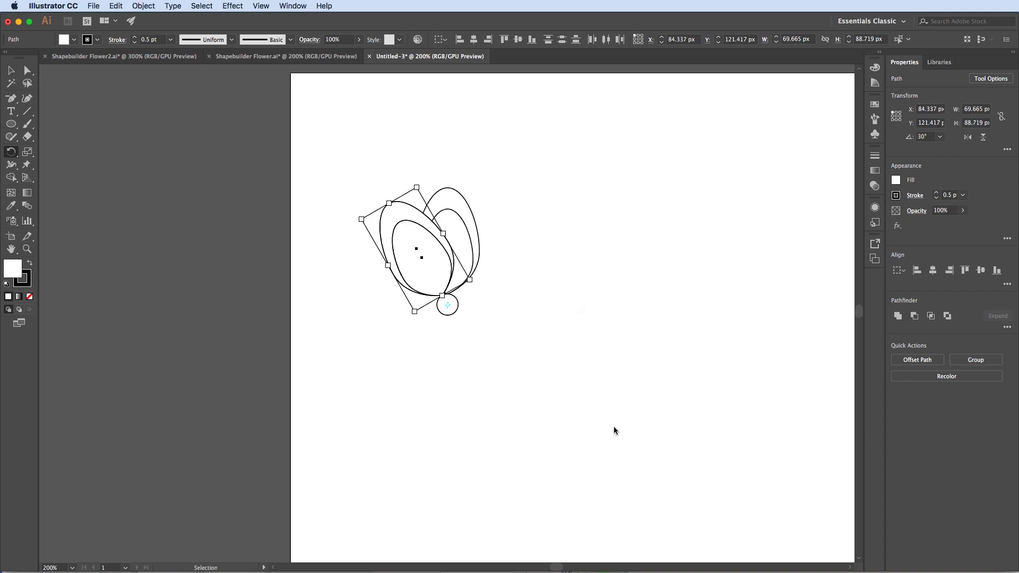
key(ctrl+d)
key(ctrl+d)
key(ctrl+d)
key(ctrl+d)
key(ctrl+d)
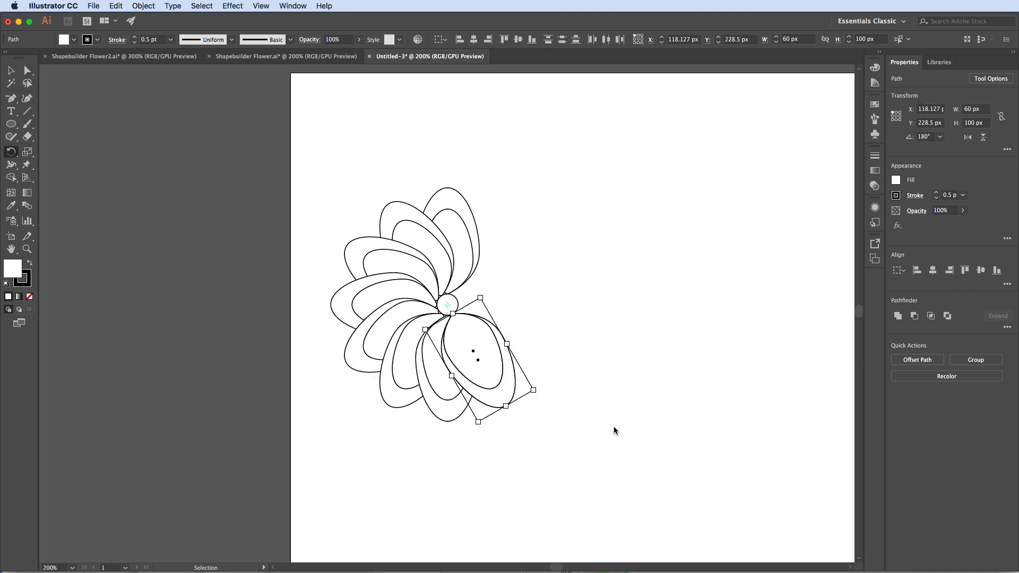
key(ctrl+d)
key(ctrl+d)
key(ctrl+d)
key(ctrl+d)
key(ctrl+d)
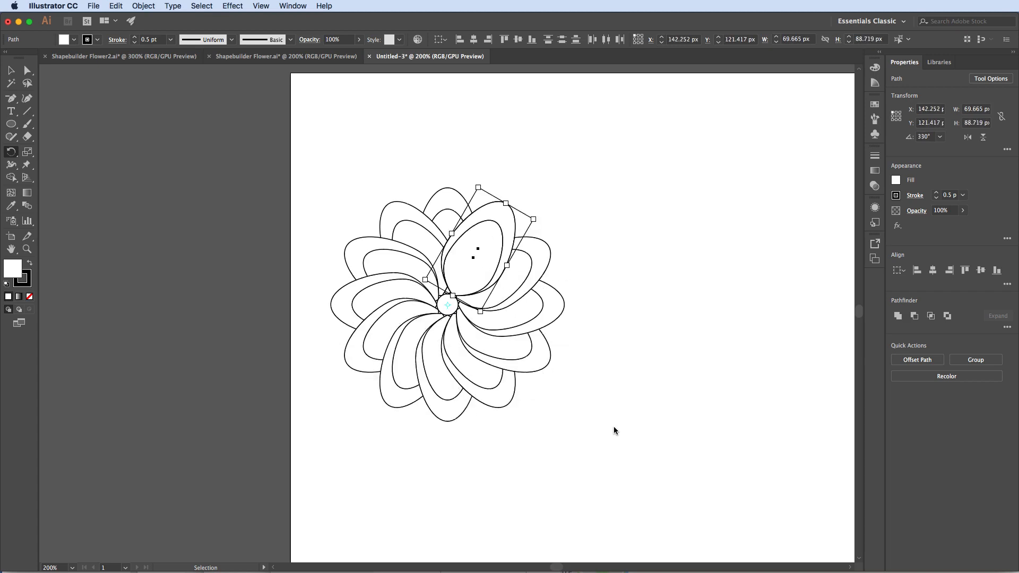
Delete the small circle at the centre of the flower.
key(r)
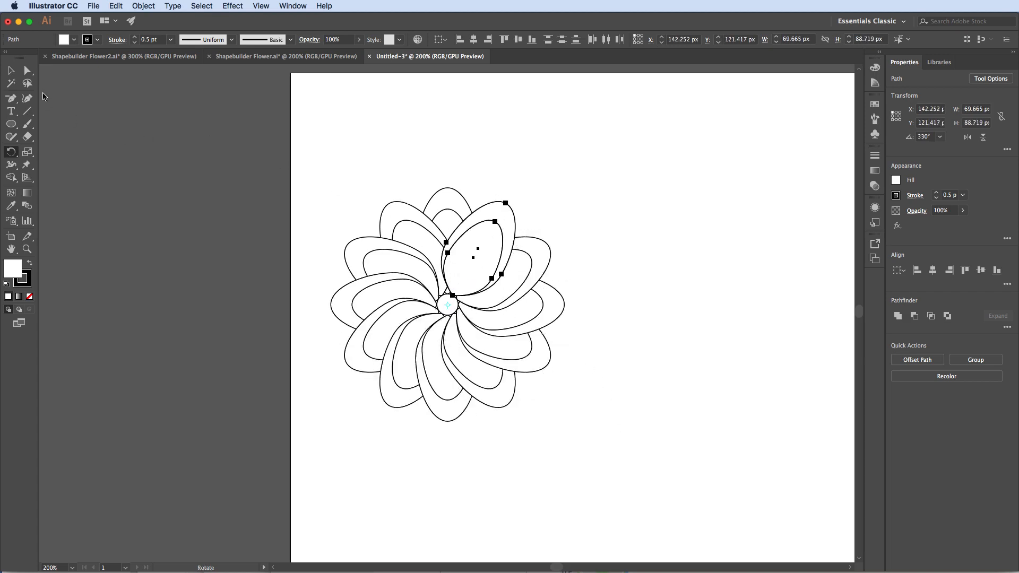
click(11, 70)
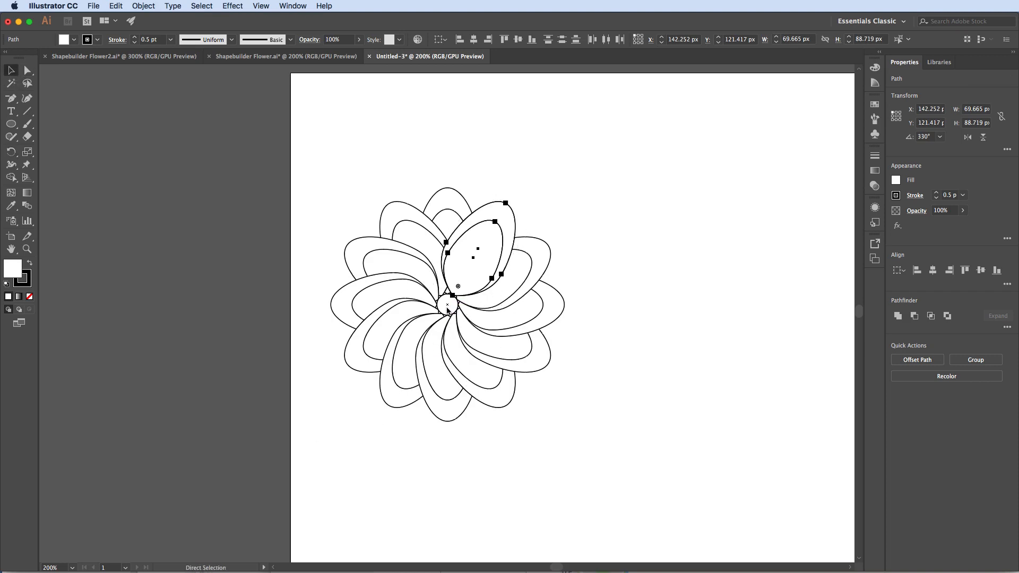
key(super+equal)
key(super+equal)
key(super+equal)
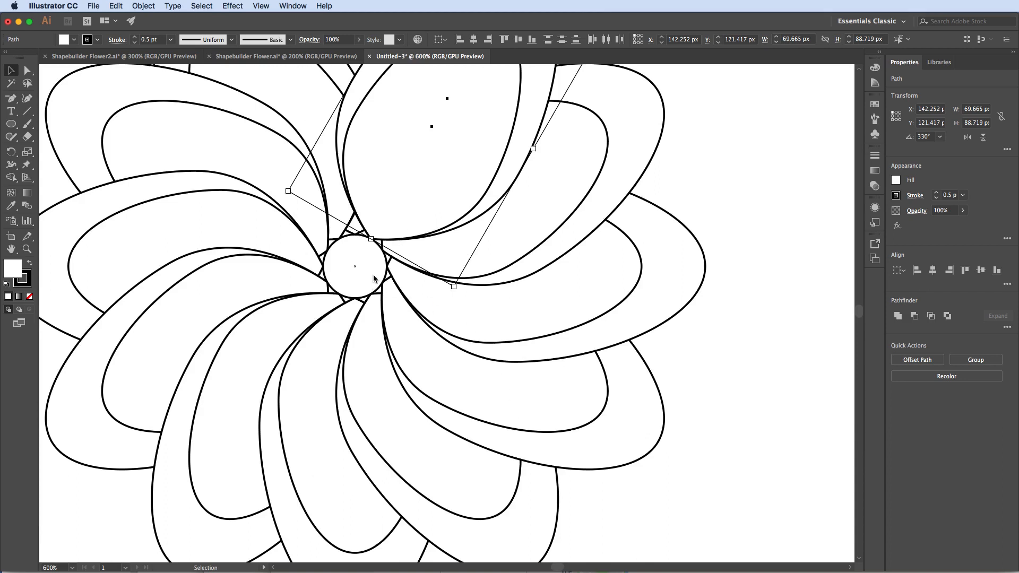
click(385, 259)
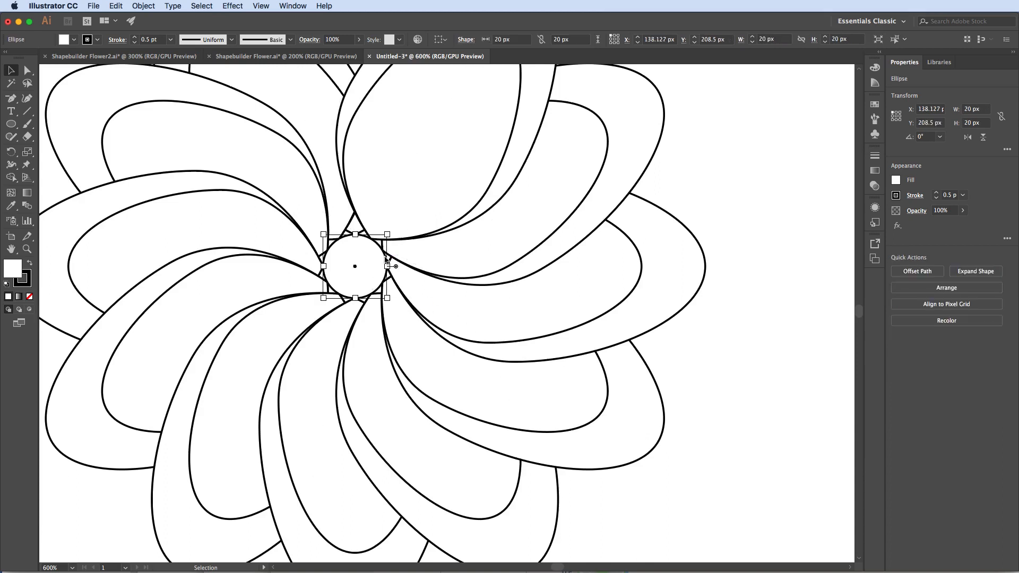
key(Delete)
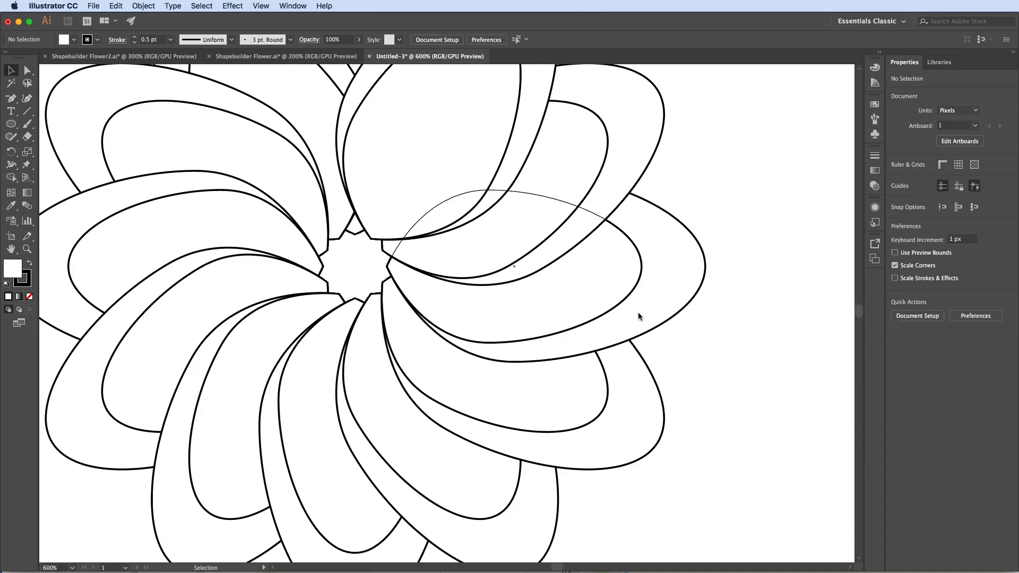
Group all the petals and move the flower to about X 357 px, Y 103 px on the artboard.
key(super+minus)
key(super+minus)
key(super+minus)
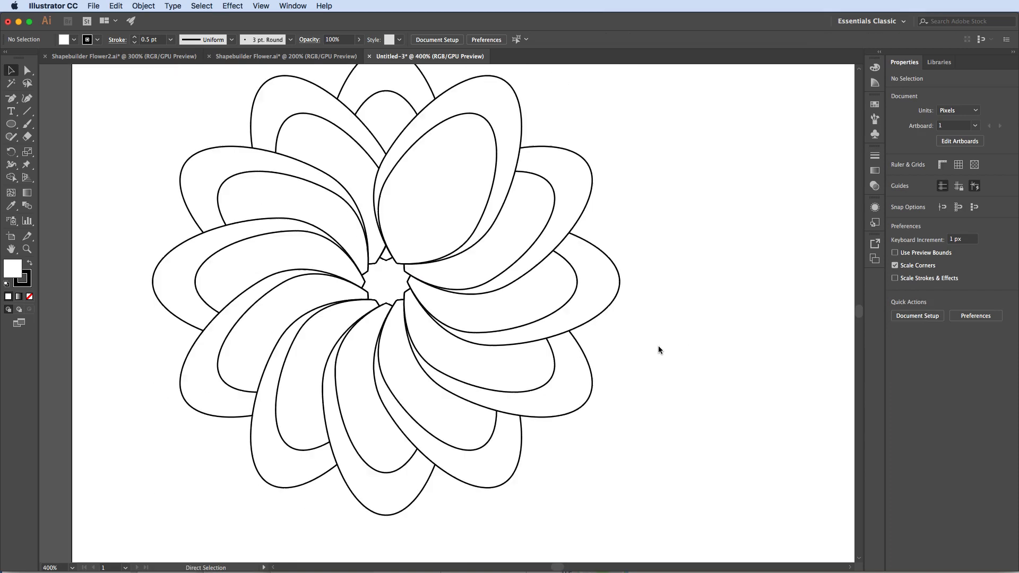
drag(273, 141, 609, 454)
right_click(470, 338)
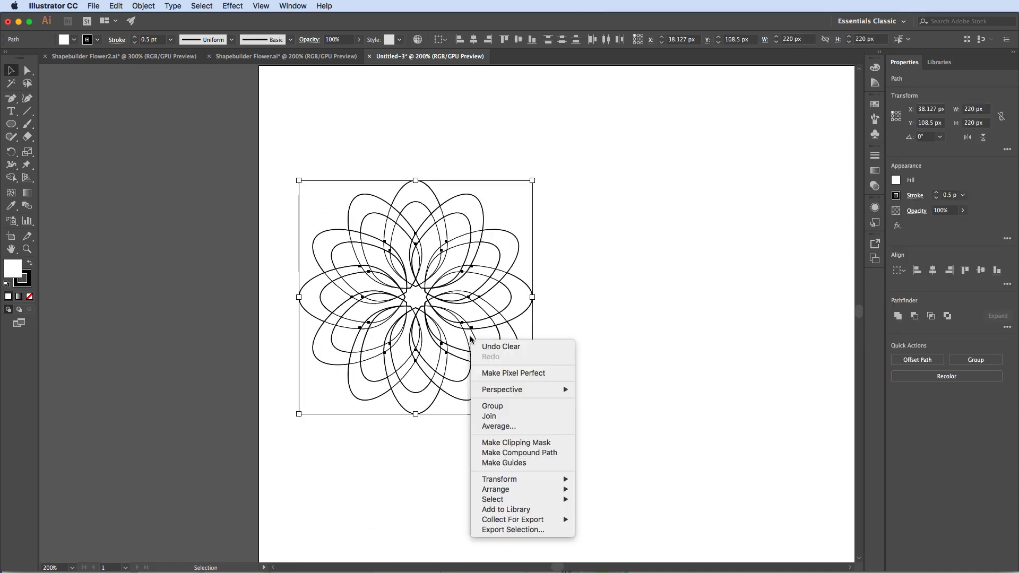
click(493, 406)
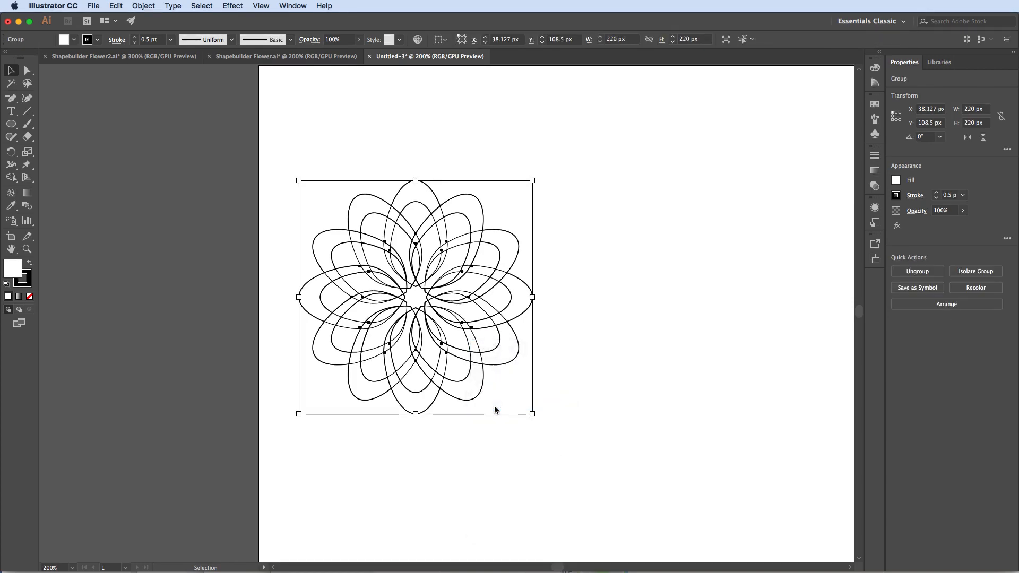
scroll(499, 413, right, 3)
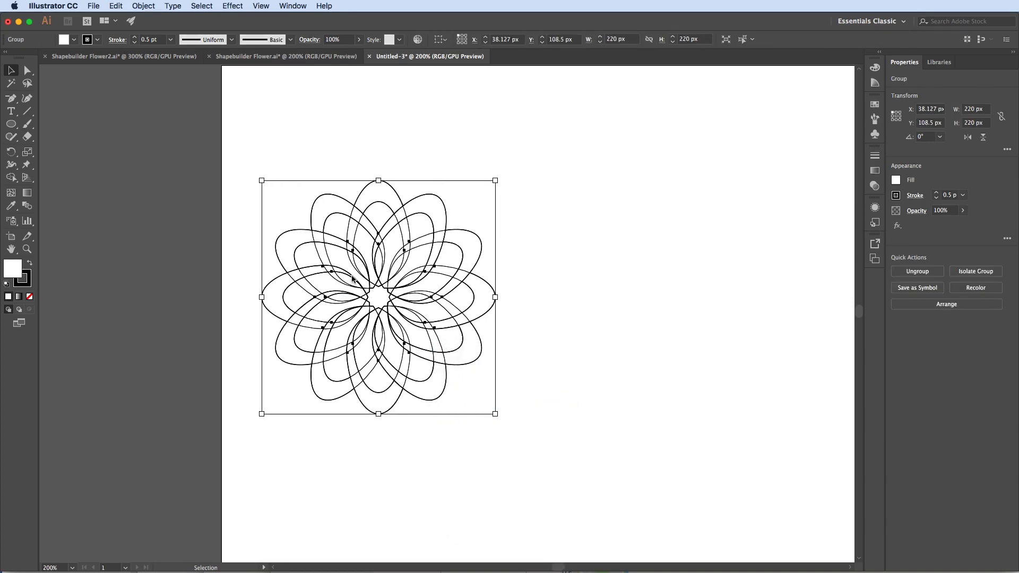
drag(352, 278, 687, 274)
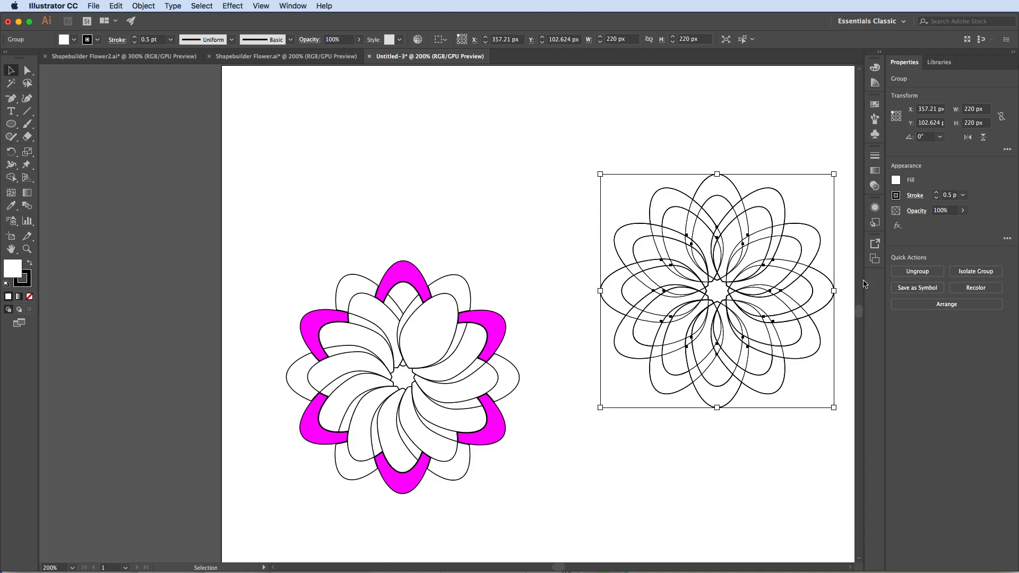
Merge the outer band sections of six alternating petals with the Shape Builder tool, starting from the top petal and going clockwise.
key(a)
key(super+equal)
key(super+equal)
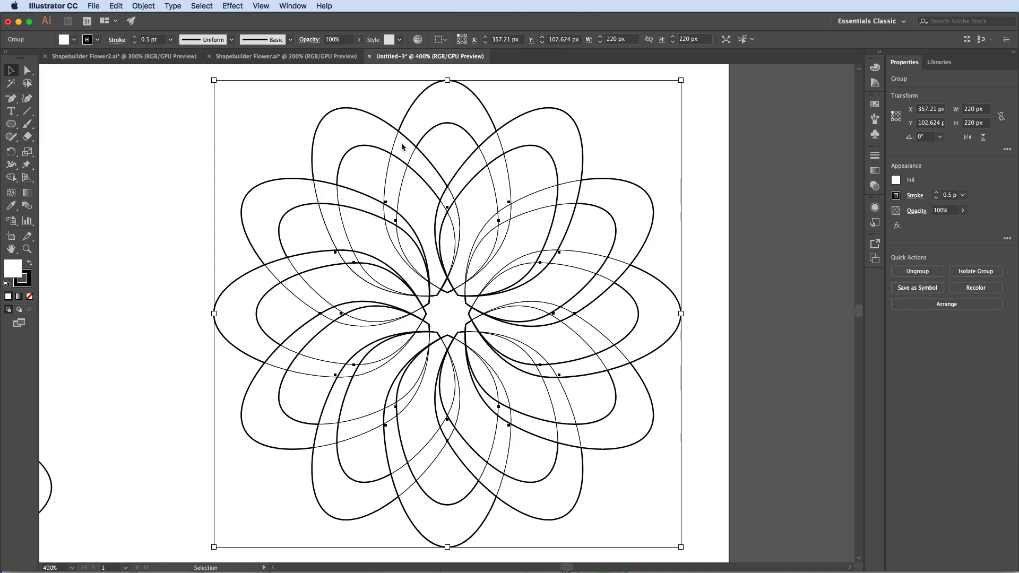
click(11, 178)
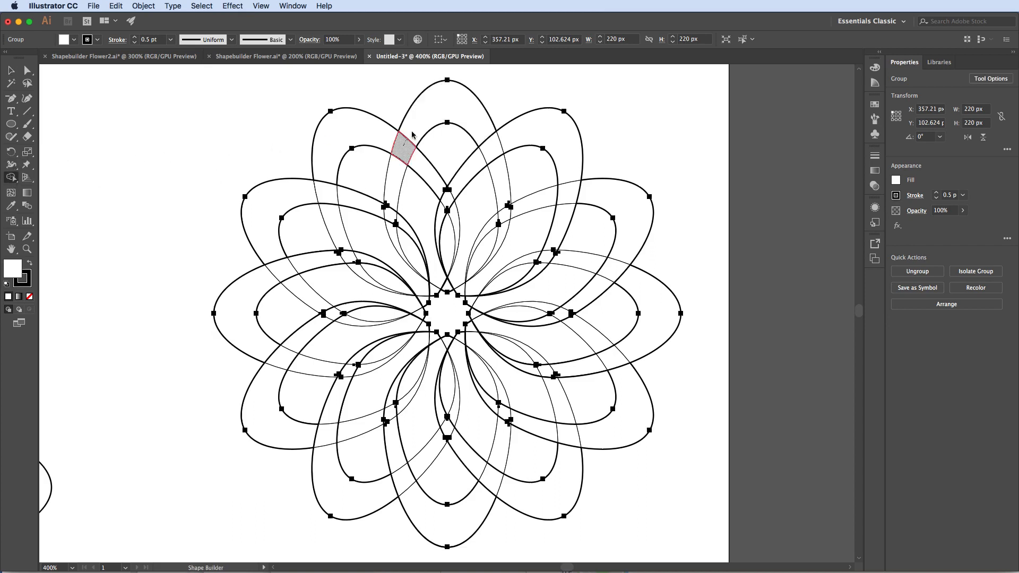
click(491, 150)
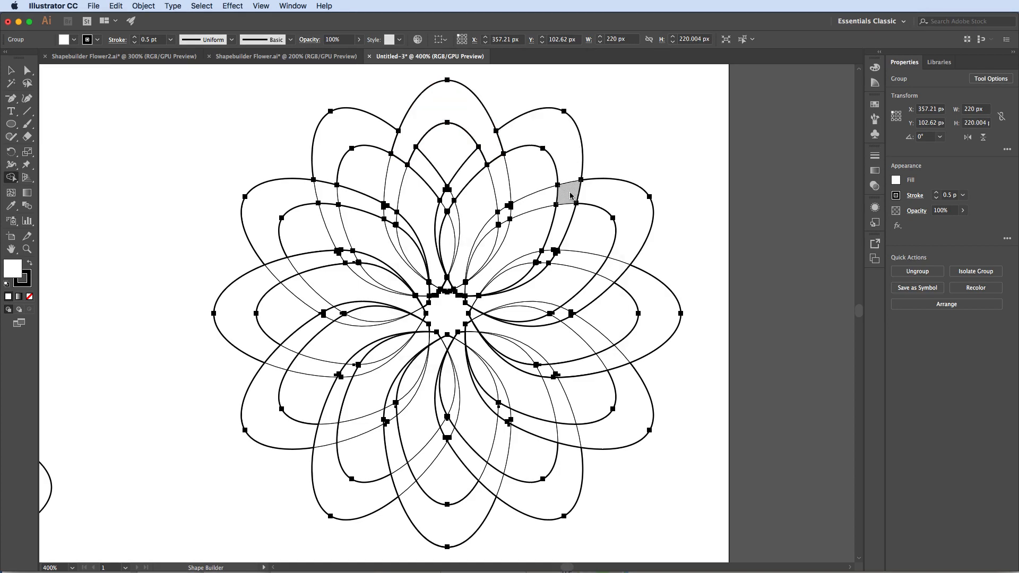
mouse_move(579, 193)
mouse_down()
mouse_move(628, 216)
mouse_move(613, 273)
mouse_up()
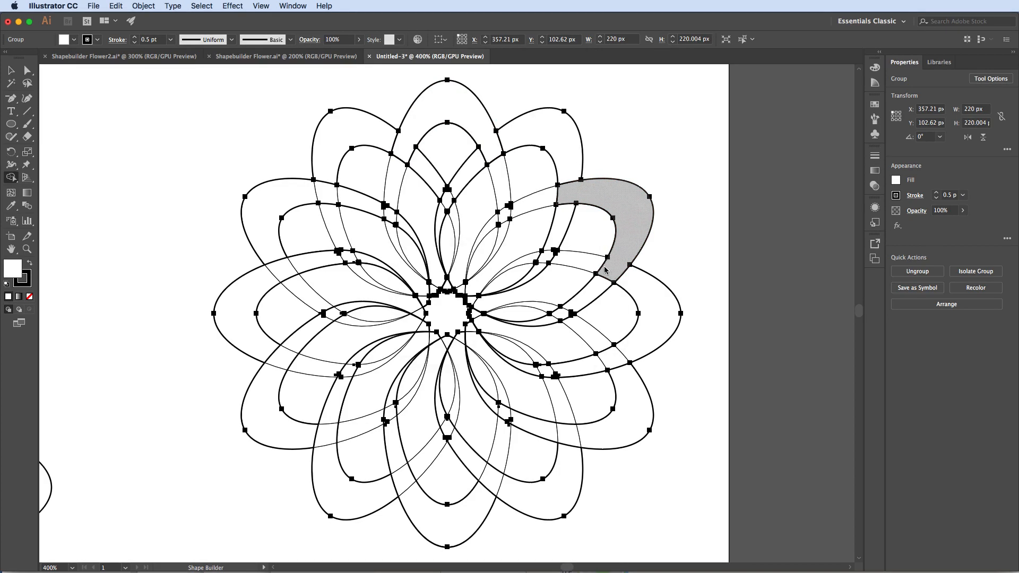
drag(616, 355, 631, 409)
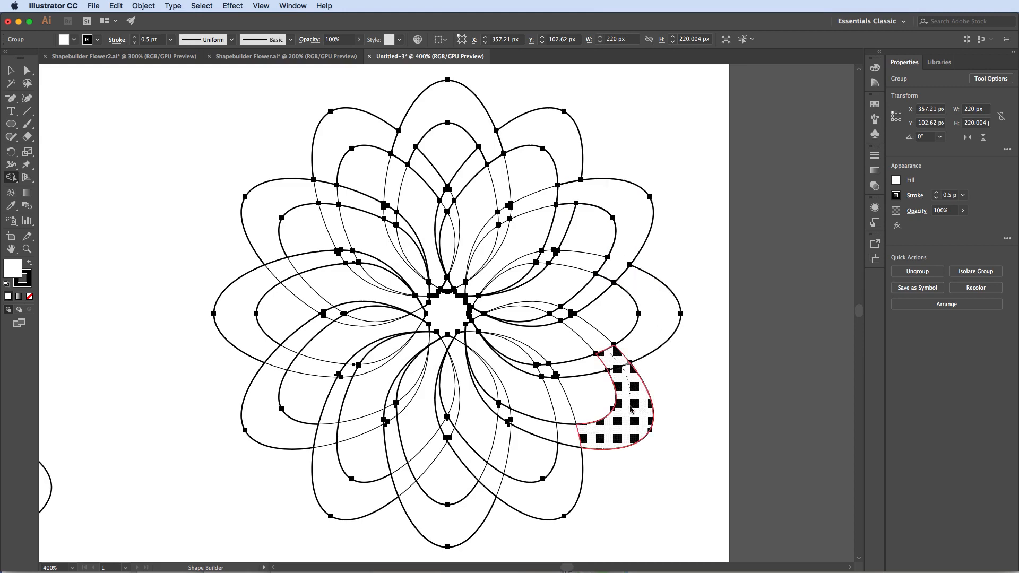
drag(581, 433, 580, 432)
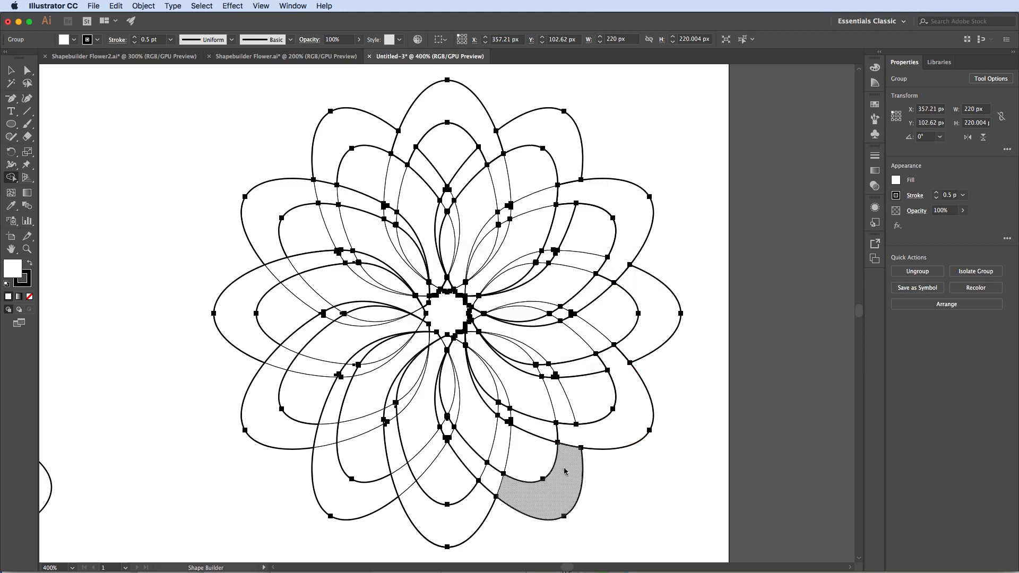
mouse_move(489, 477)
mouse_down()
mouse_move(475, 505)
mouse_move(429, 513)
mouse_move(405, 484)
mouse_up()
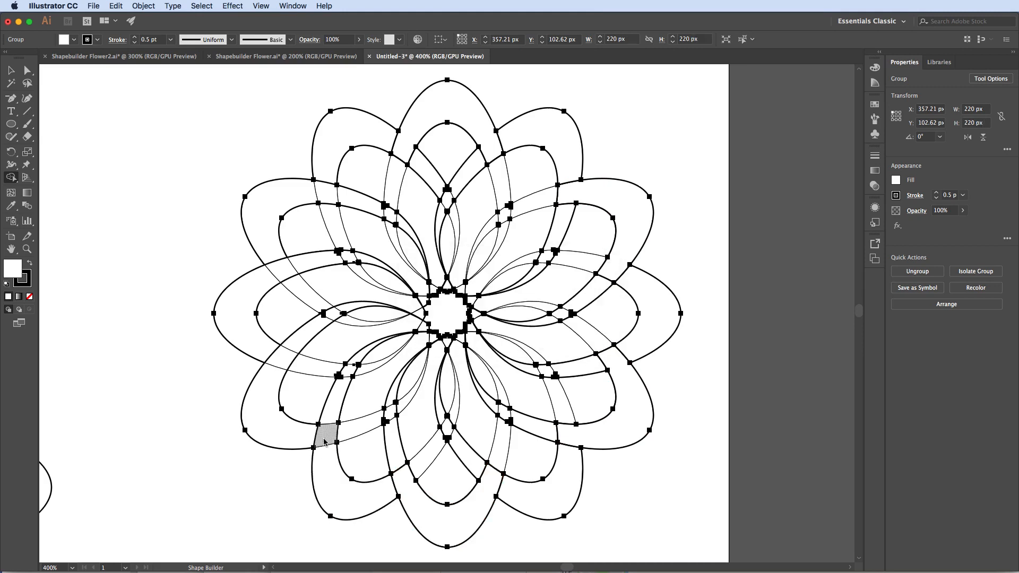
mouse_move(326, 434)
mouse_down()
mouse_move(304, 432)
mouse_move(271, 395)
mouse_move(282, 364)
mouse_up()
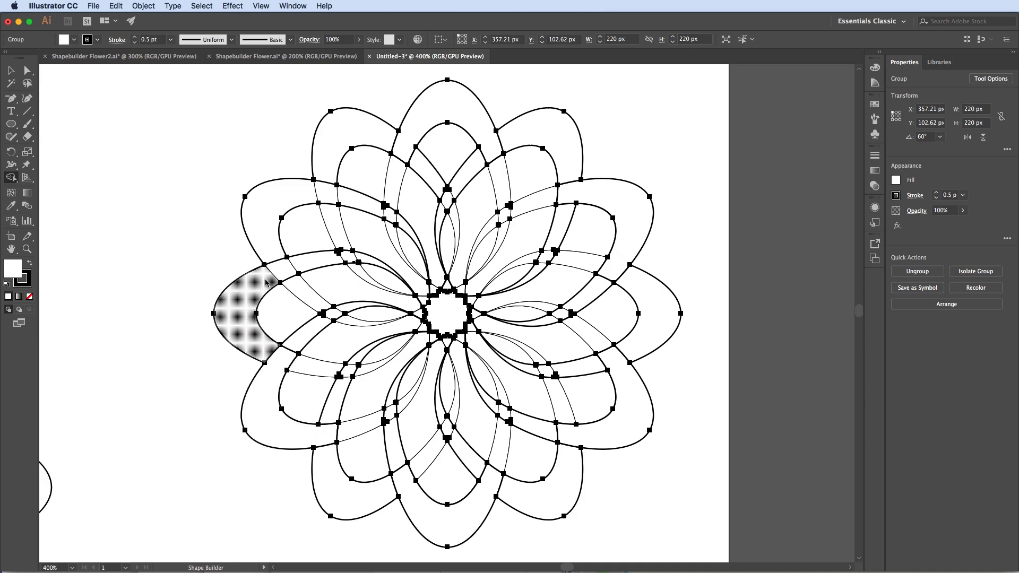
mouse_move(279, 272)
mouse_down()
mouse_move(273, 222)
mouse_move(297, 194)
mouse_move(322, 196)
mouse_up()
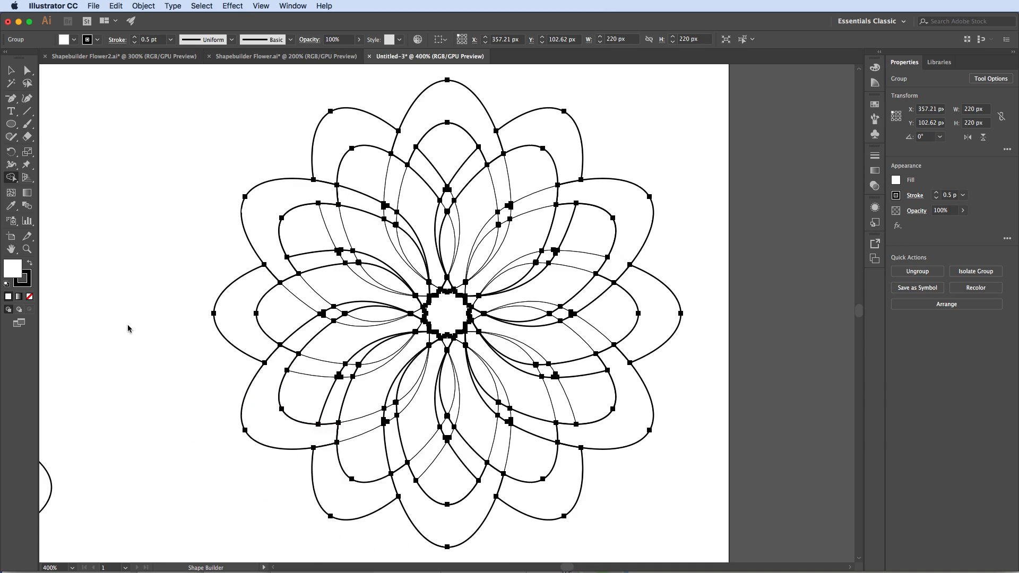
click(11, 71)
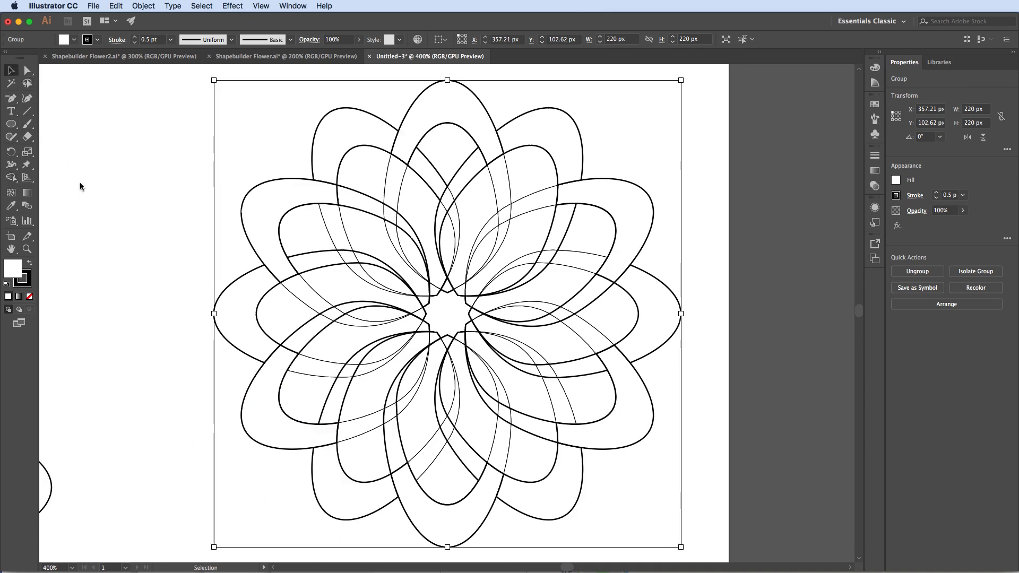
Merge the inner tip sections of the six alternating petals with the Shape Builder tool, going clockwise from the petal just after the top one.
key(super+0)
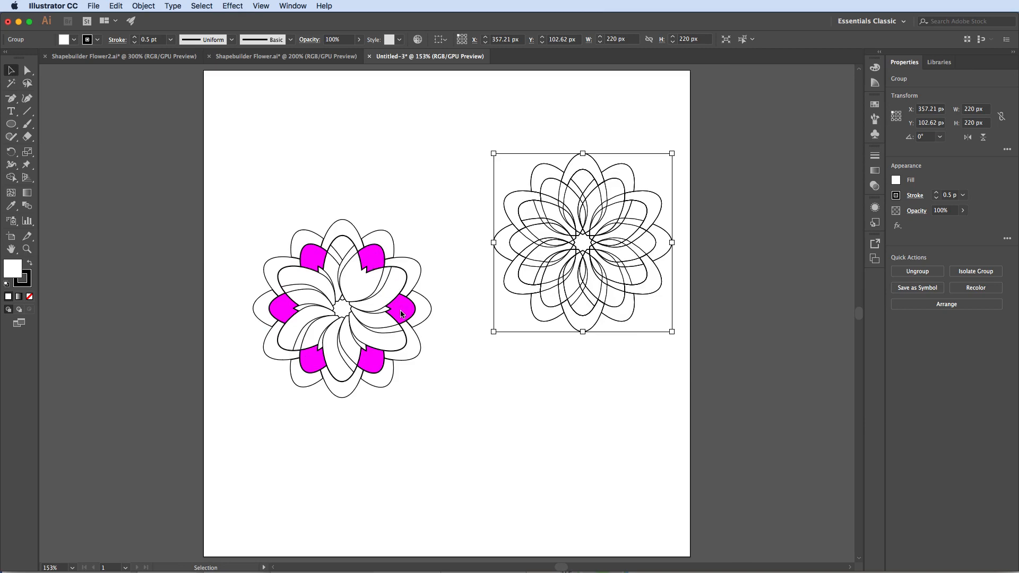
key(a)
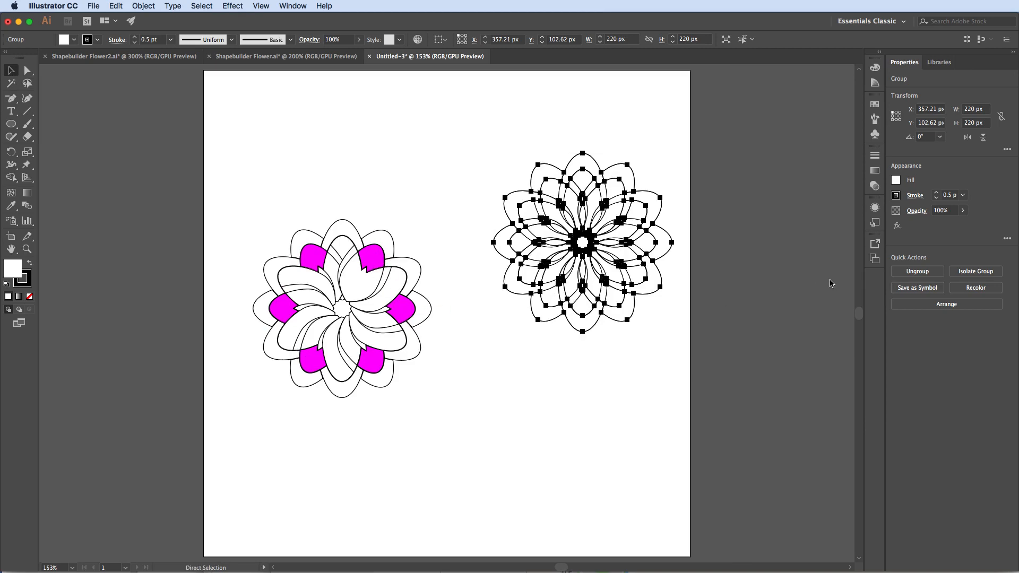
key(super+equal)
key(super+equal)
key(super+equal)
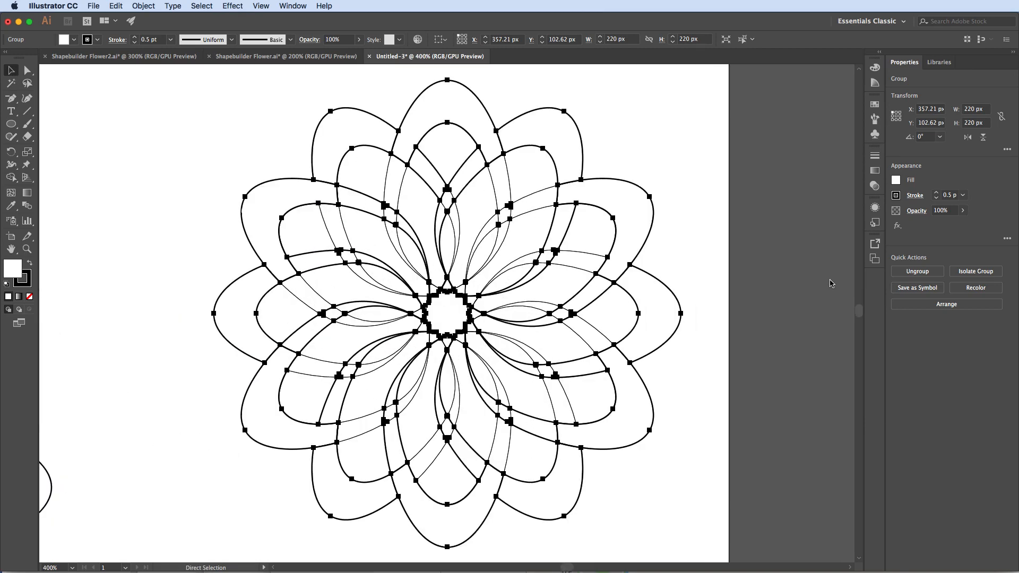
key(v)
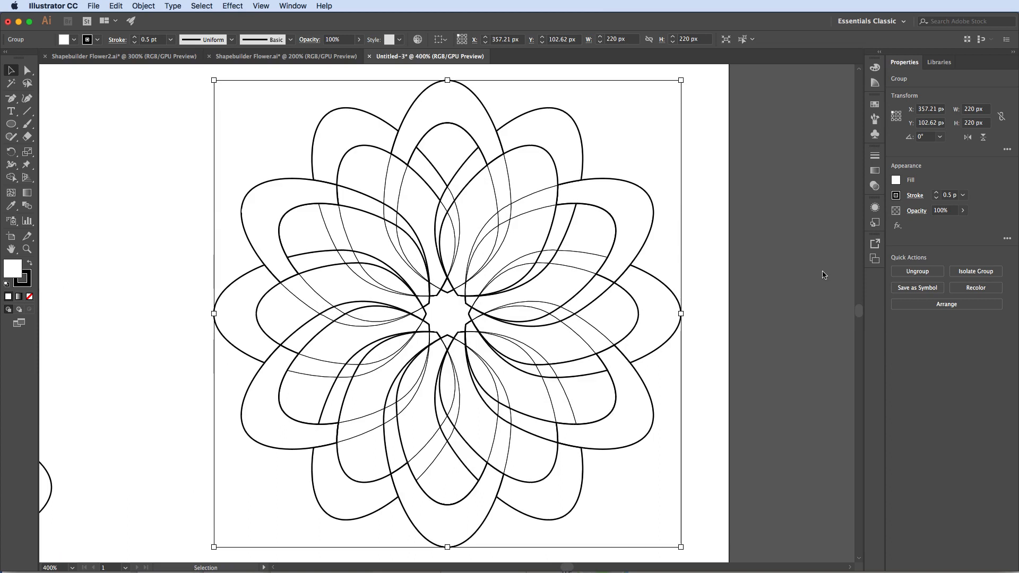
click(13, 179)
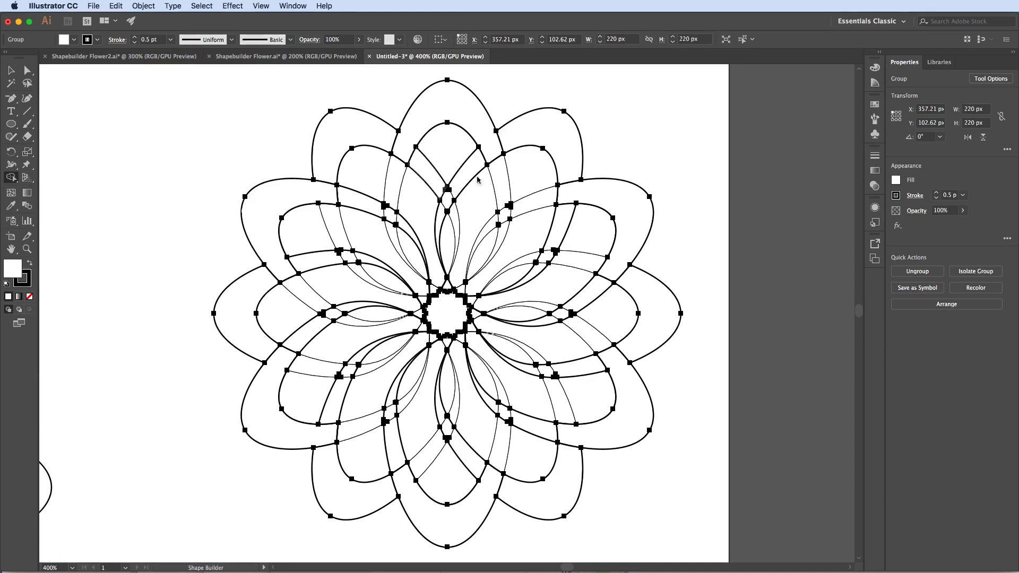
mouse_move(502, 177)
mouse_down()
mouse_move(534, 176)
mouse_move(538, 202)
mouse_up()
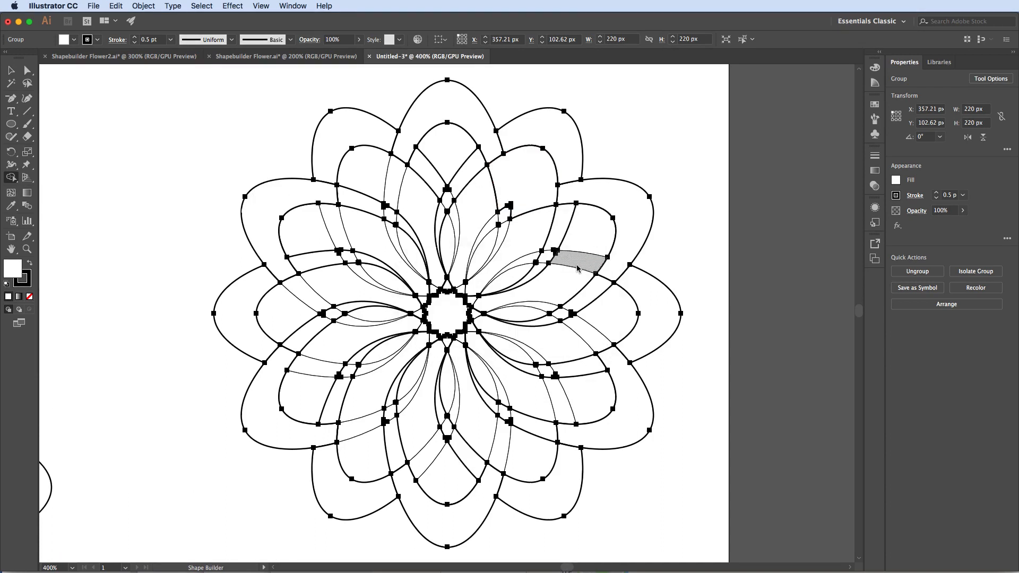
drag(596, 293, 597, 337)
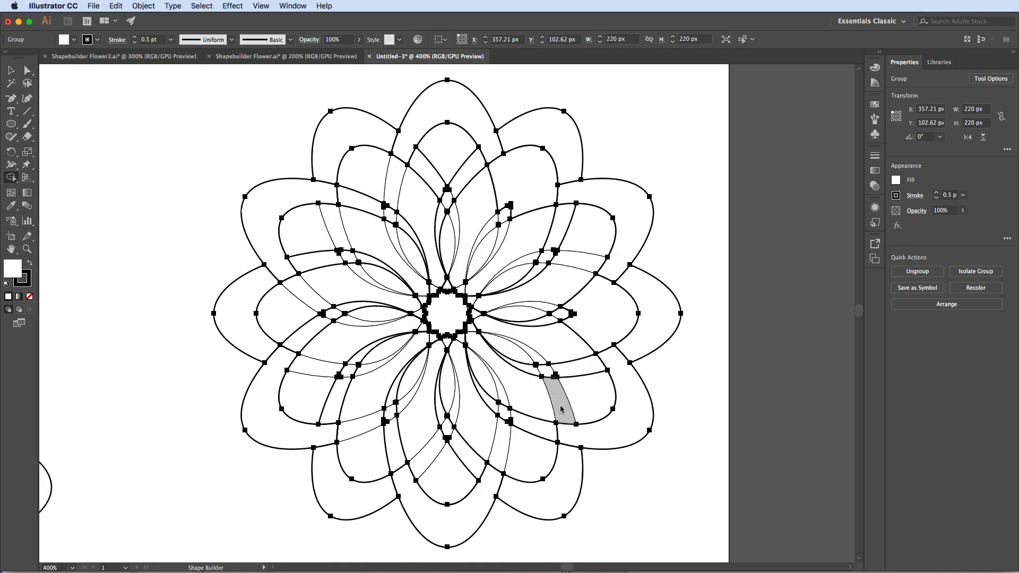
mouse_move(541, 423)
mouse_down()
mouse_move(529, 449)
mouse_move(506, 450)
mouse_up()
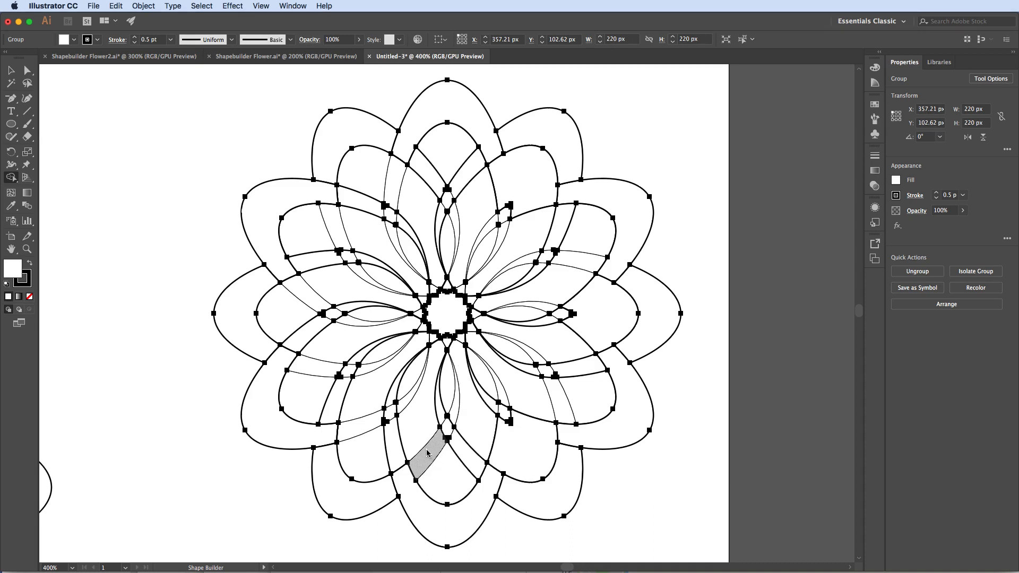
mouse_move(404, 454)
mouse_down()
mouse_move(365, 453)
mouse_move(361, 431)
mouse_up()
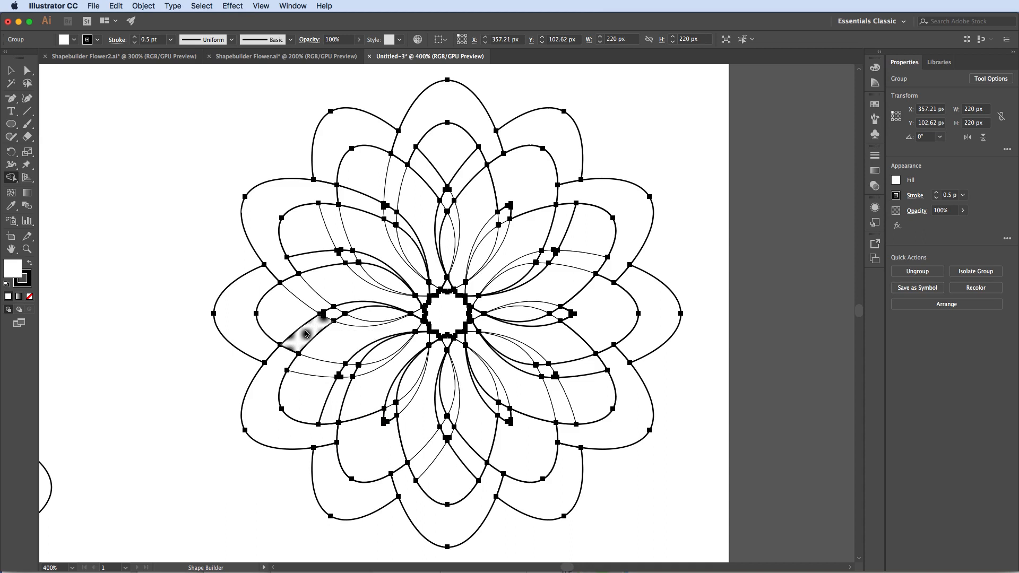
drag(307, 336, 309, 300)
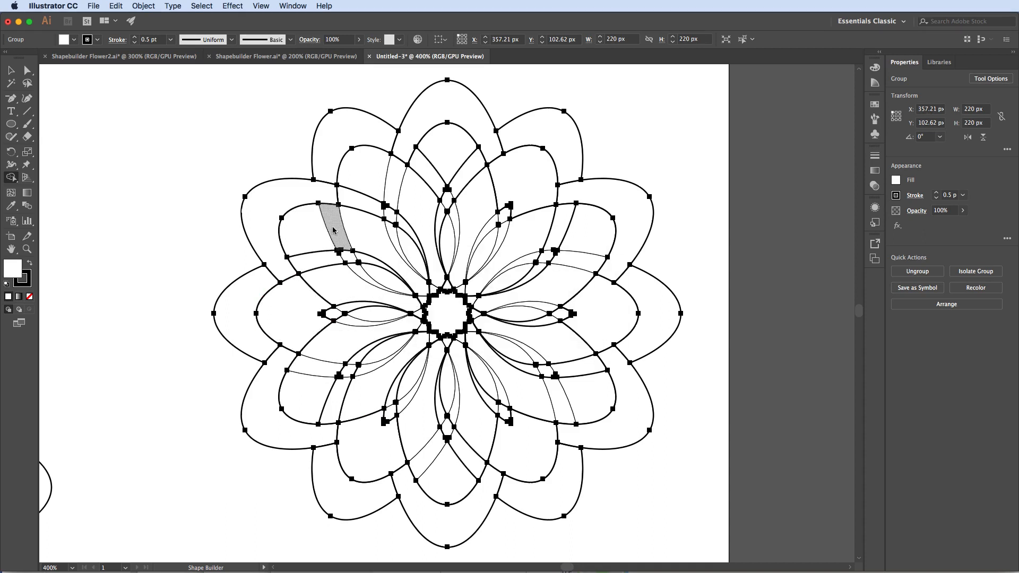
drag(358, 200, 390, 186)
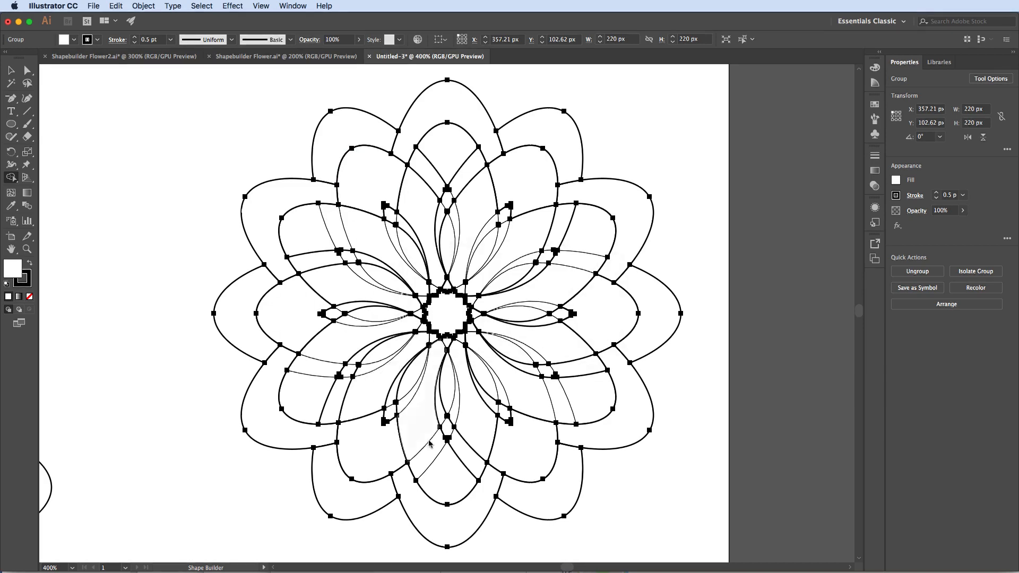
Merge the overlapping band sections of the twelve small pointed leaves around the flower's centre with the Shape Builder tool.
key(super)
key(super+0)
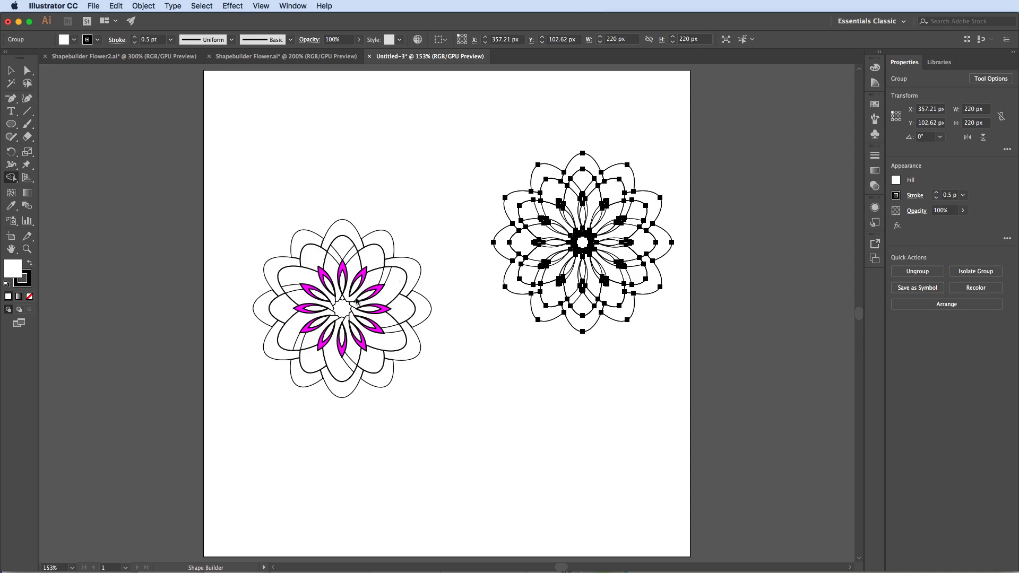
key(v)
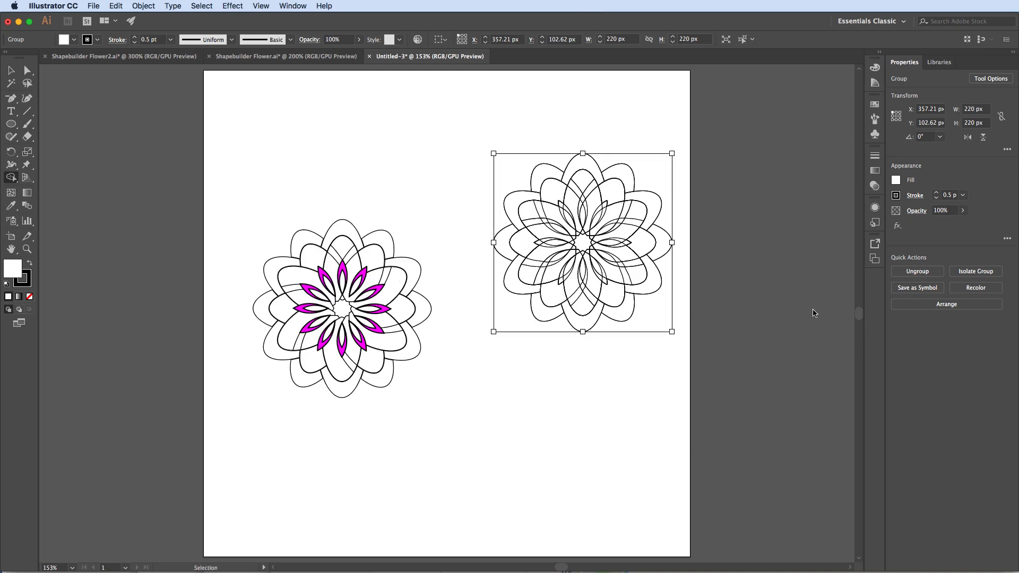
key(super+equal)
key(super+equal)
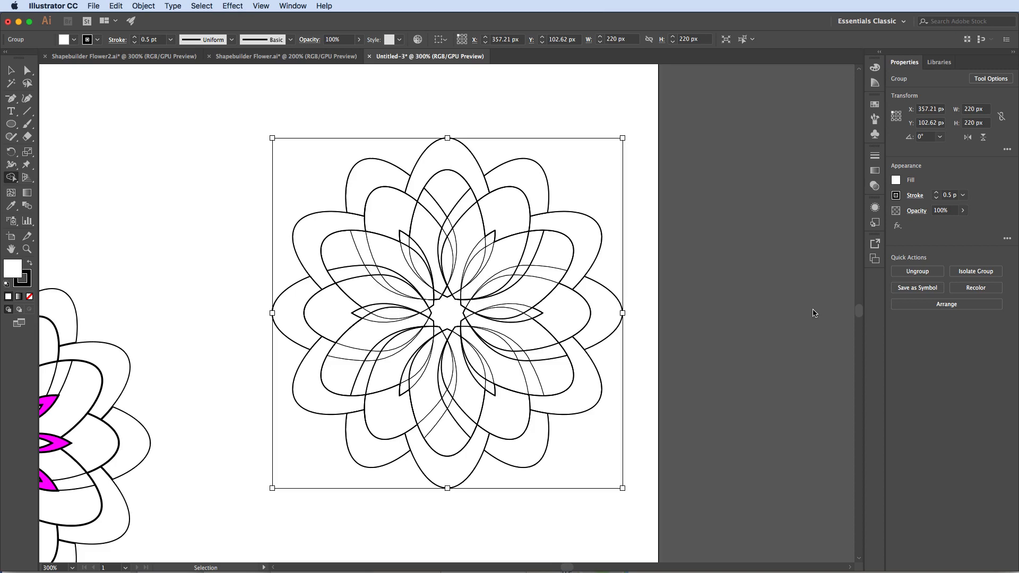
key(super+equal)
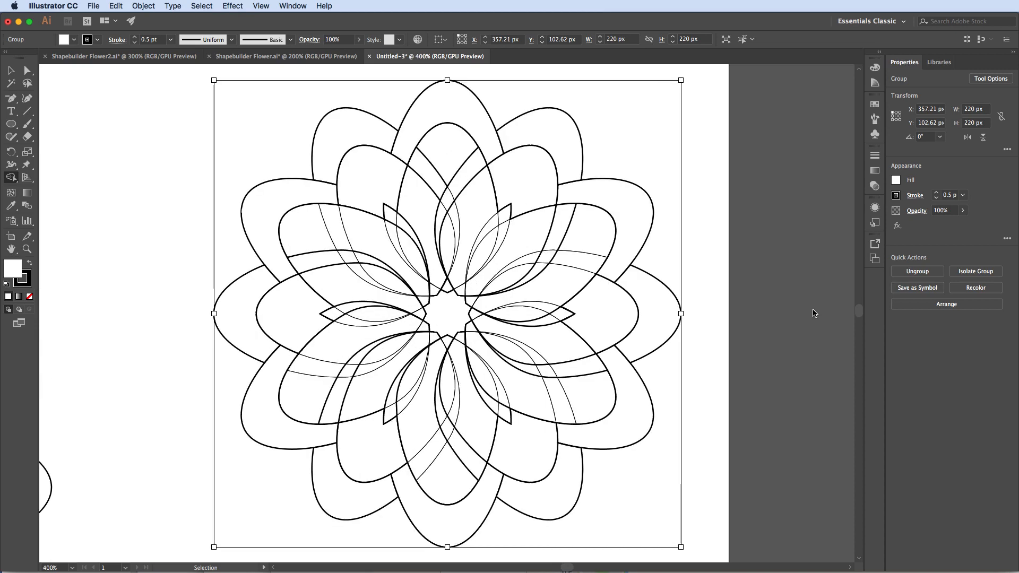
key(shift+m)
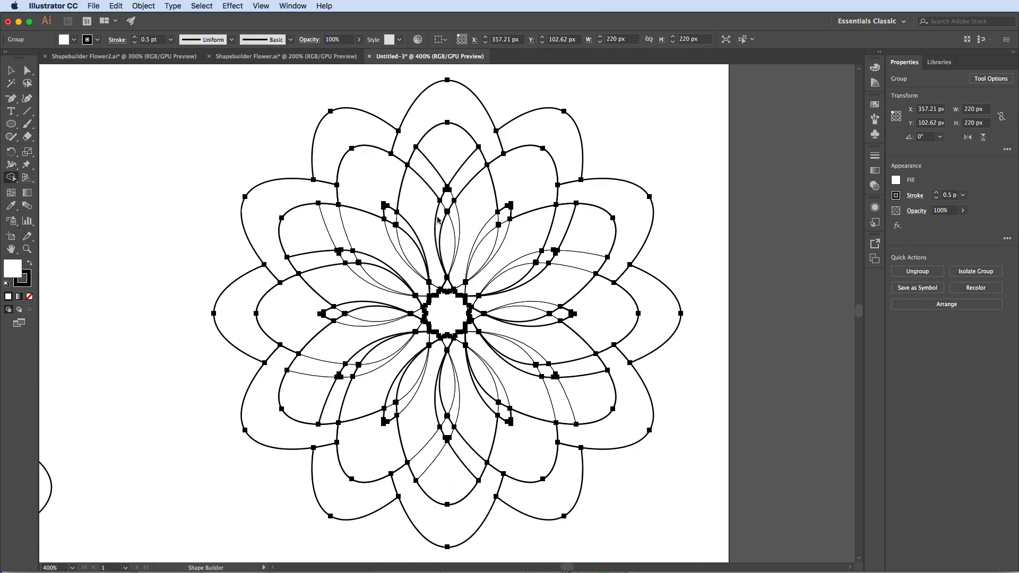
mouse_move(443, 215)
mouse_down()
mouse_move(447, 207)
mouse_move(505, 223)
mouse_move(503, 230)
mouse_up()
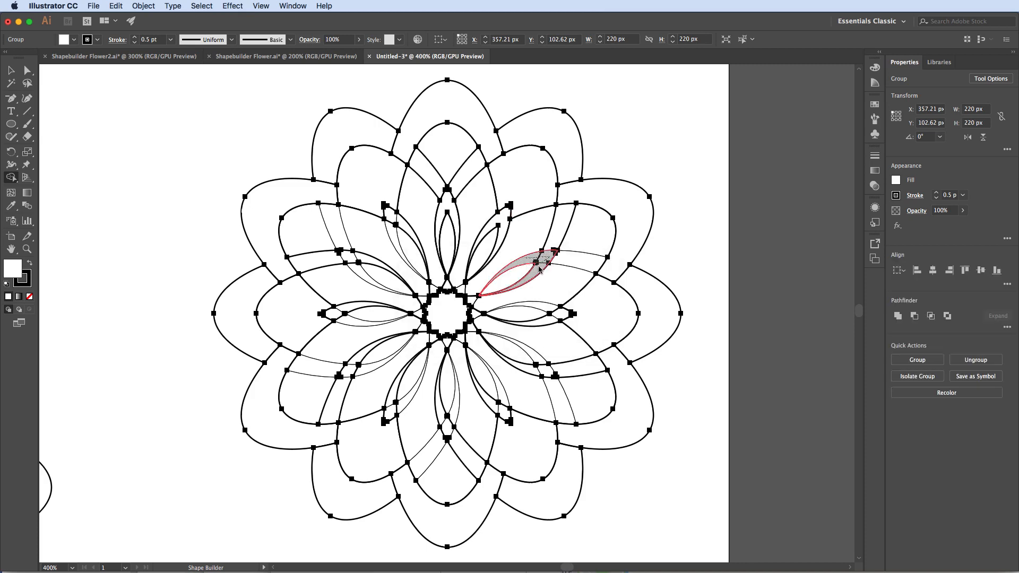
click(538, 269)
drag(546, 308, 550, 320)
drag(538, 360, 534, 371)
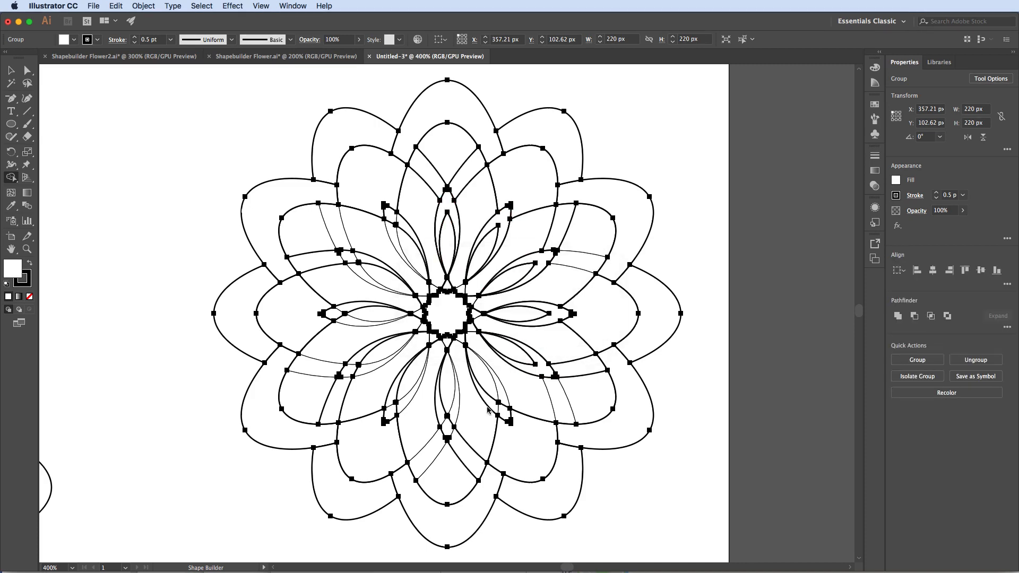
click(350, 317)
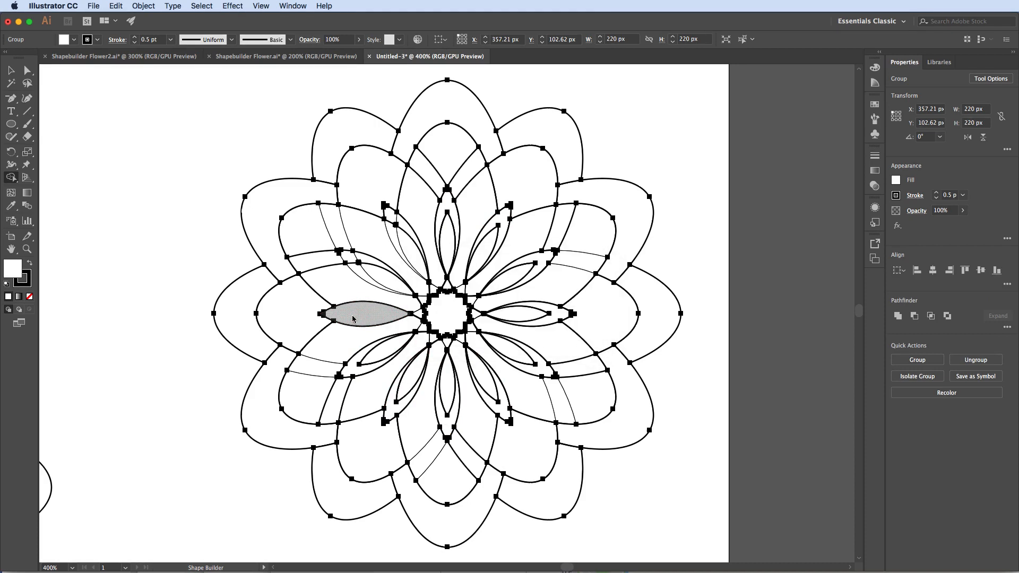
click(354, 318)
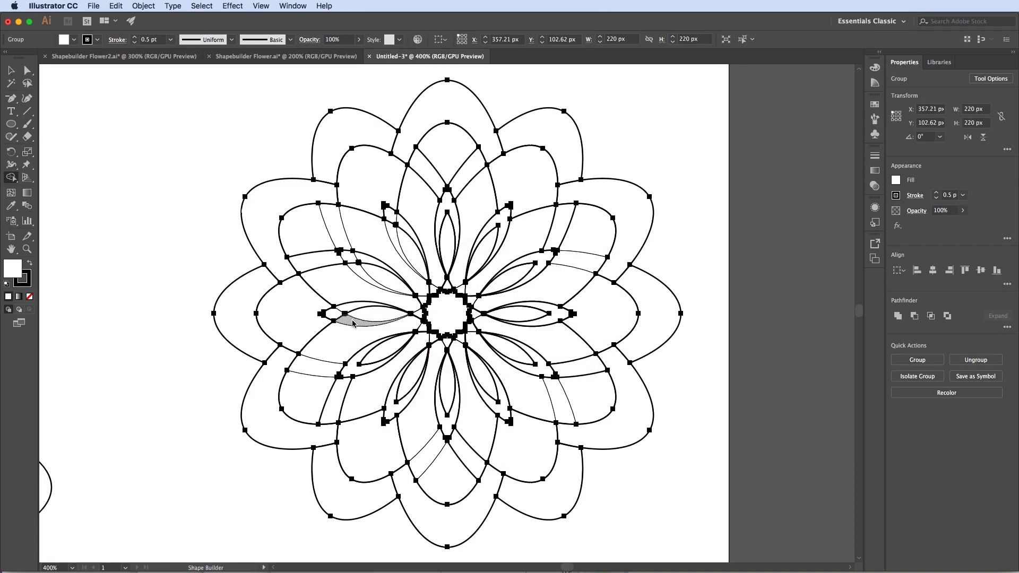
Merge the remaining sections of the six large inner petals into whole shapes with Shape Builder, going clockwise from the top petal.
click(11, 70)
key(super+0)
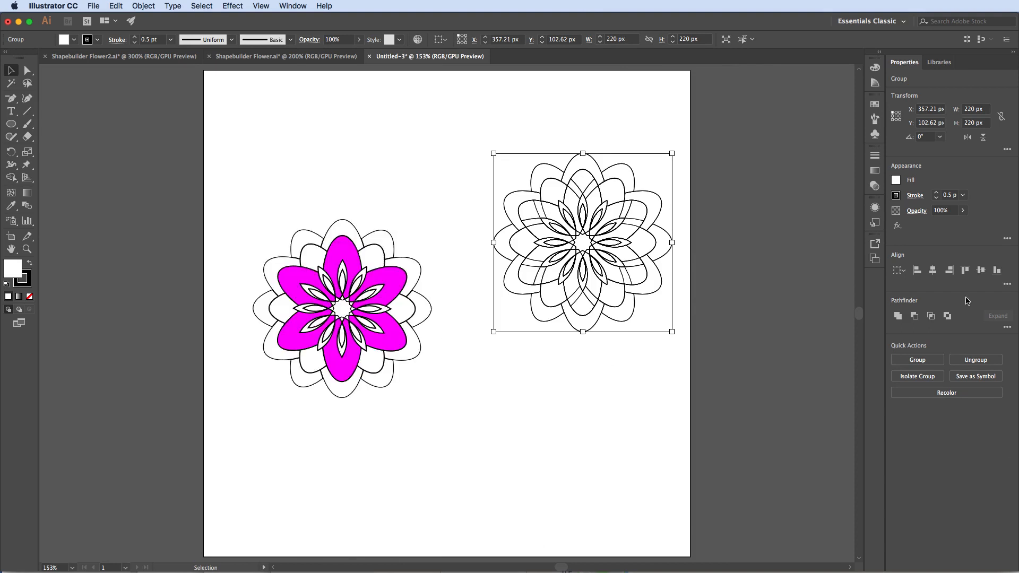
key(super+equal)
key(super+equal)
key(super+equal)
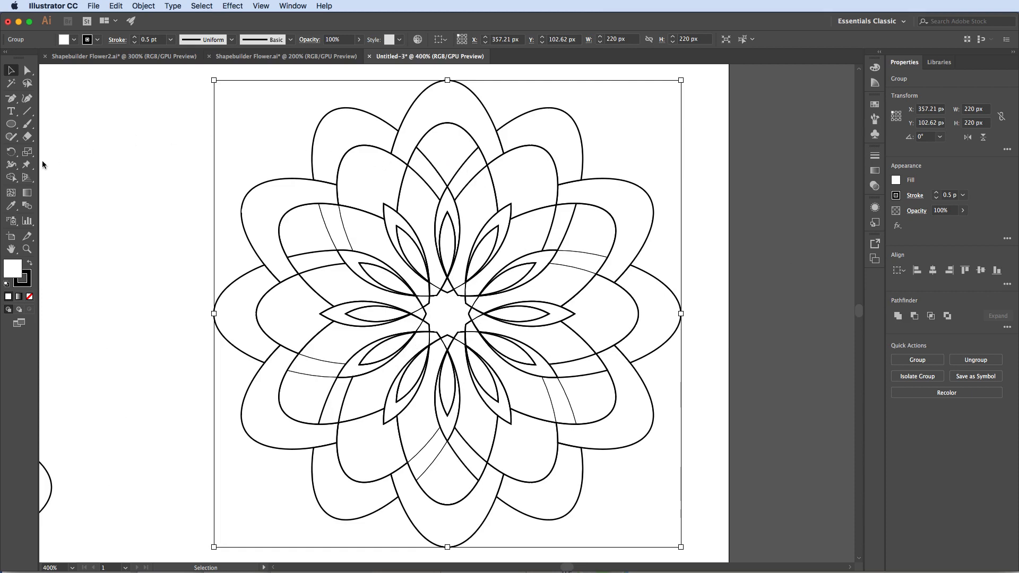
click(11, 177)
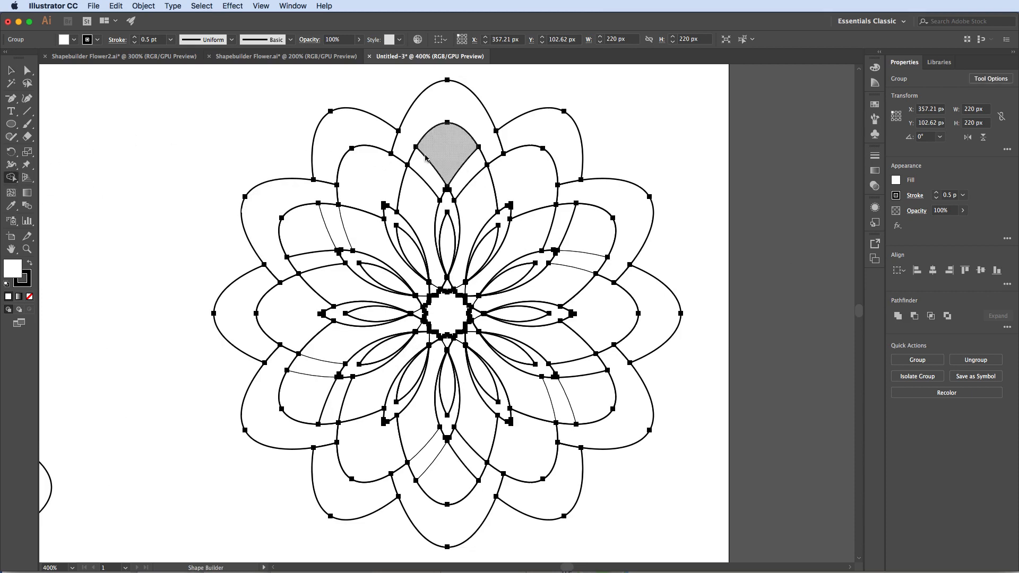
mouse_move(424, 212)
mouse_down()
mouse_move(451, 155)
mouse_move(466, 165)
mouse_move(475, 208)
mouse_up()
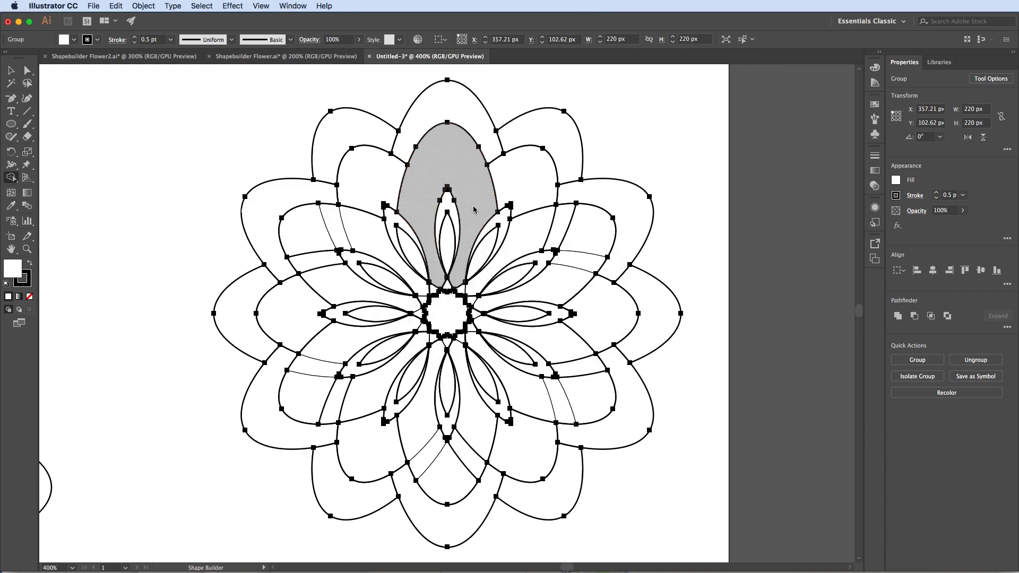
mouse_move(530, 228)
mouse_down()
mouse_move(523, 235)
mouse_move(584, 272)
mouse_up()
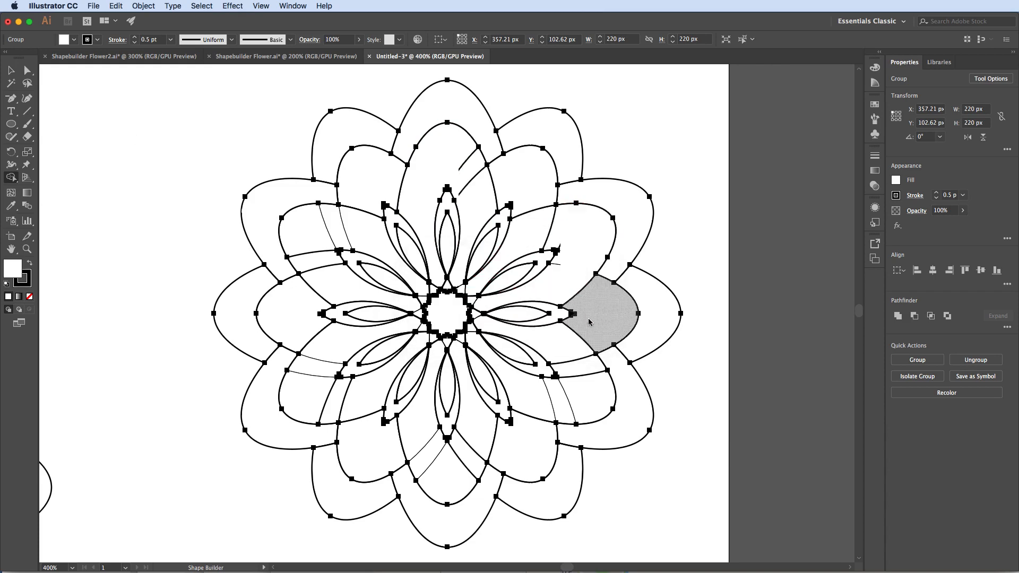
drag(422, 207, 474, 205)
mouse_move(525, 234)
mouse_down()
mouse_move(590, 249)
mouse_move(573, 281)
mouse_up()
drag(570, 348, 541, 400)
drag(473, 422, 422, 422)
drag(361, 405, 328, 347)
drag(335, 277, 370, 242)
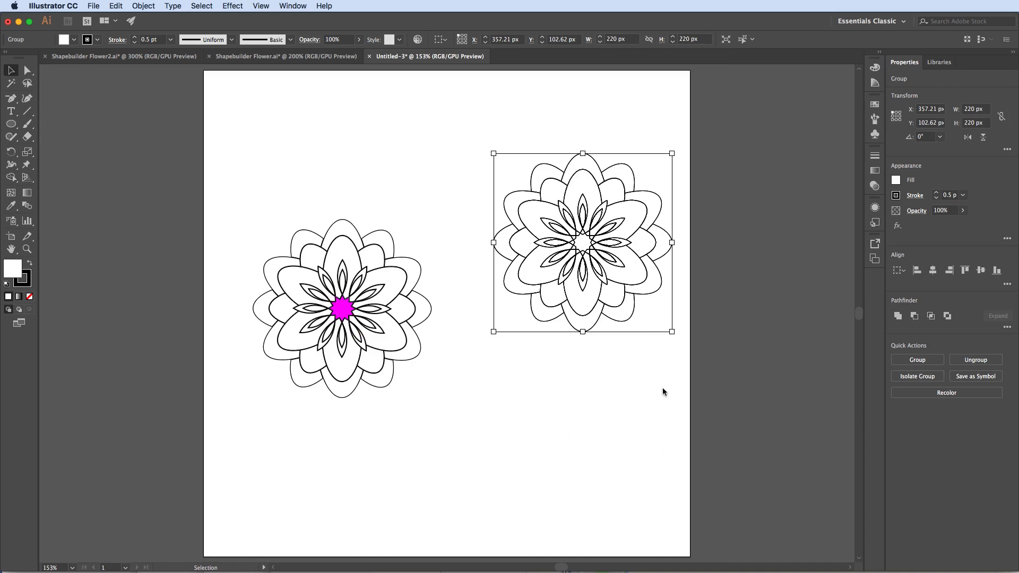
Merge the small pointed regions around the flower's centre with the central area into one twelve-pointed star using Shape Builder.
key(a)
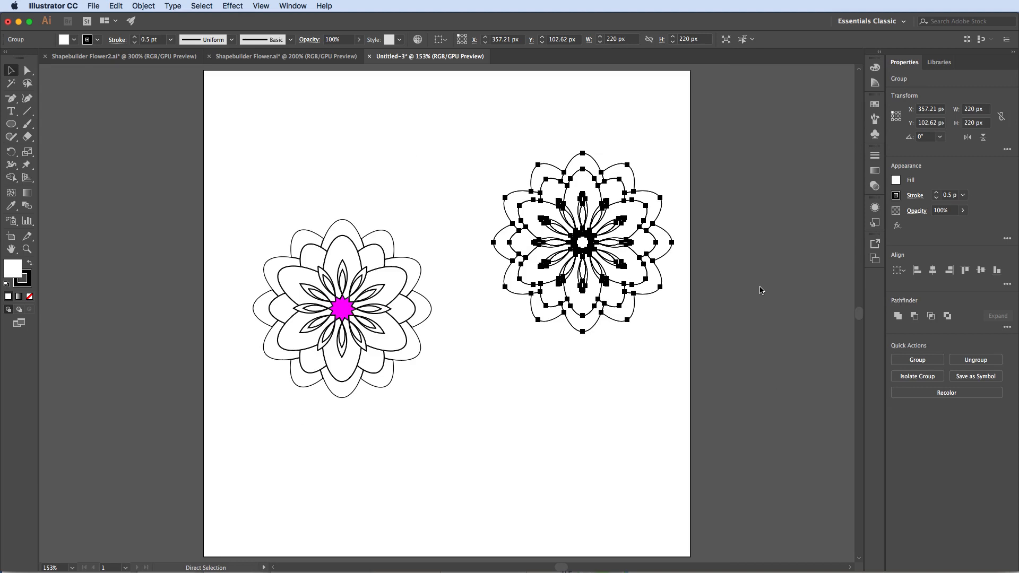
key(super+equal)
key(super+equal)
key(super+equal)
key(super+equal)
key(super+equal)
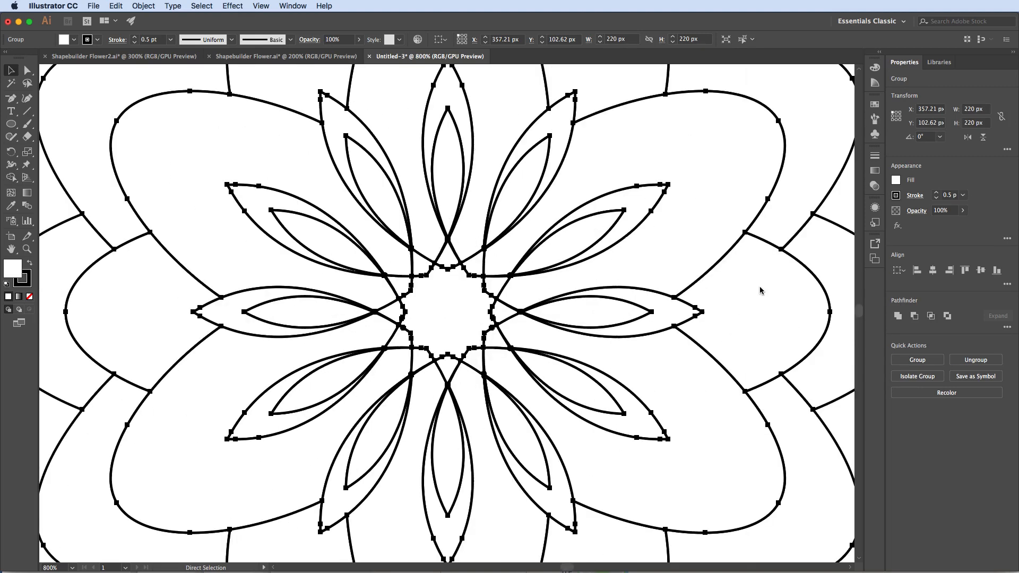
key(v)
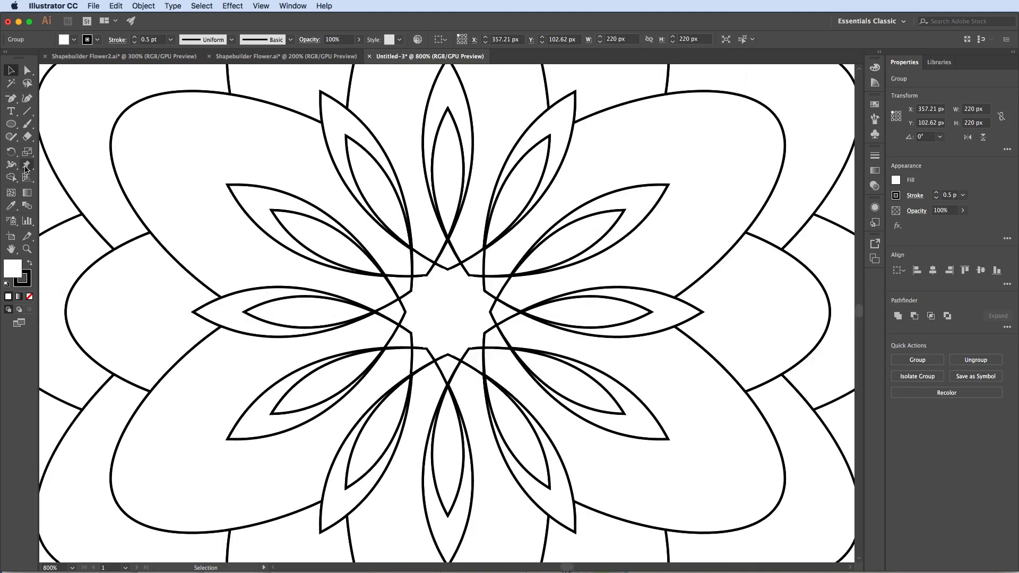
click(11, 178)
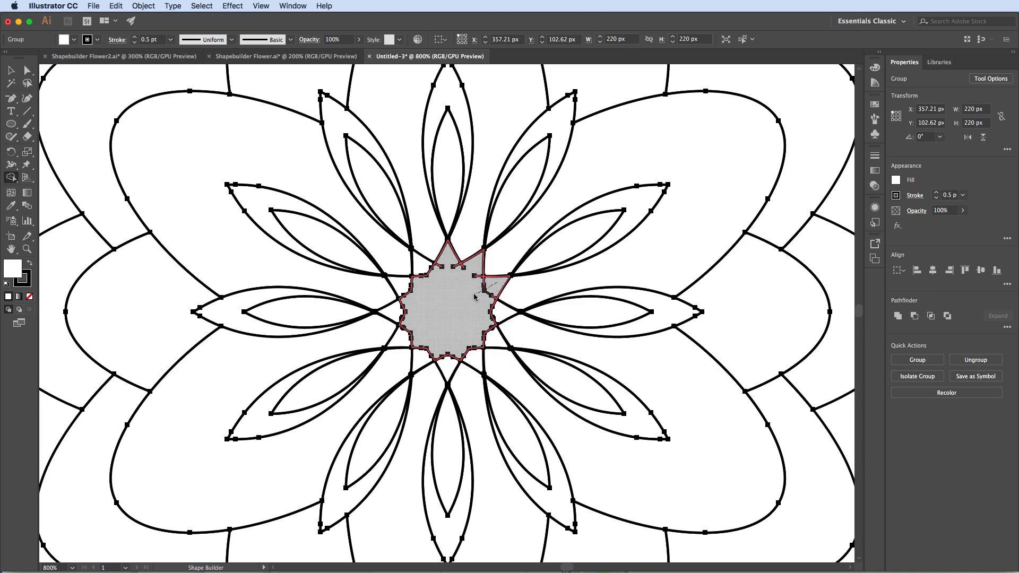
click(450, 339)
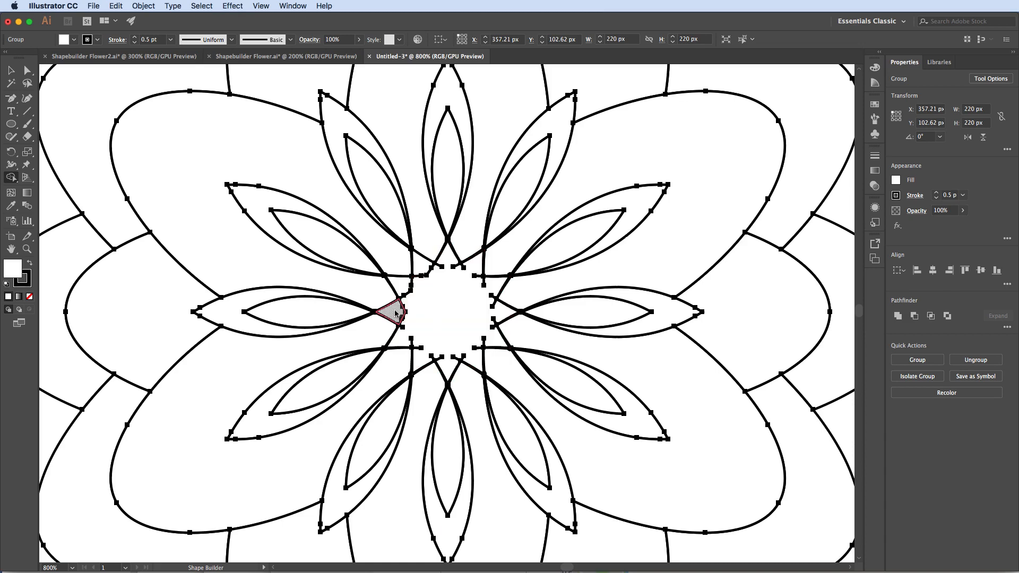
Remove the stray line ends at the inner corners of the central star with the Shape Builder tool.
key(super+equal)
key(super+equal)
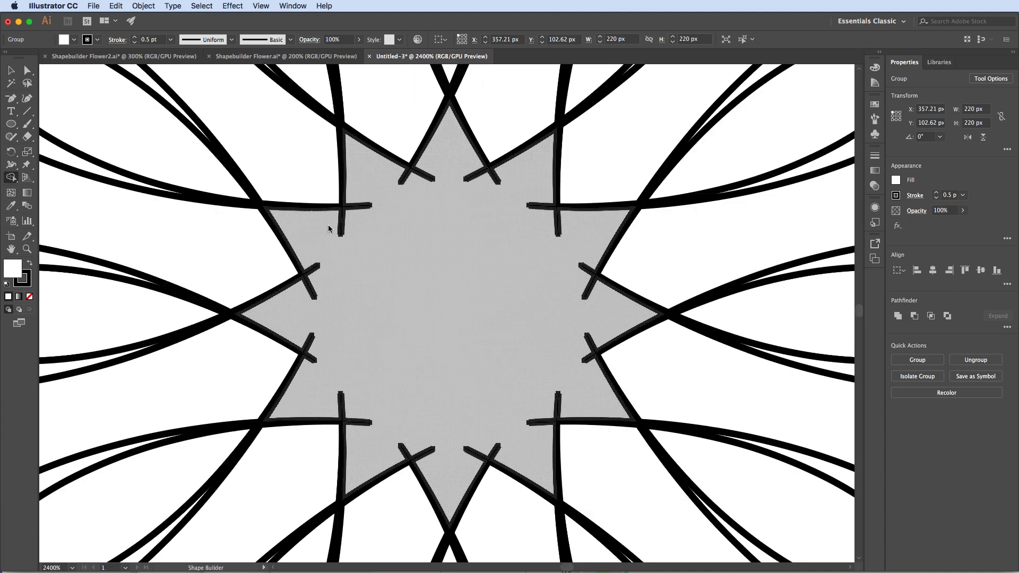
click(365, 221)
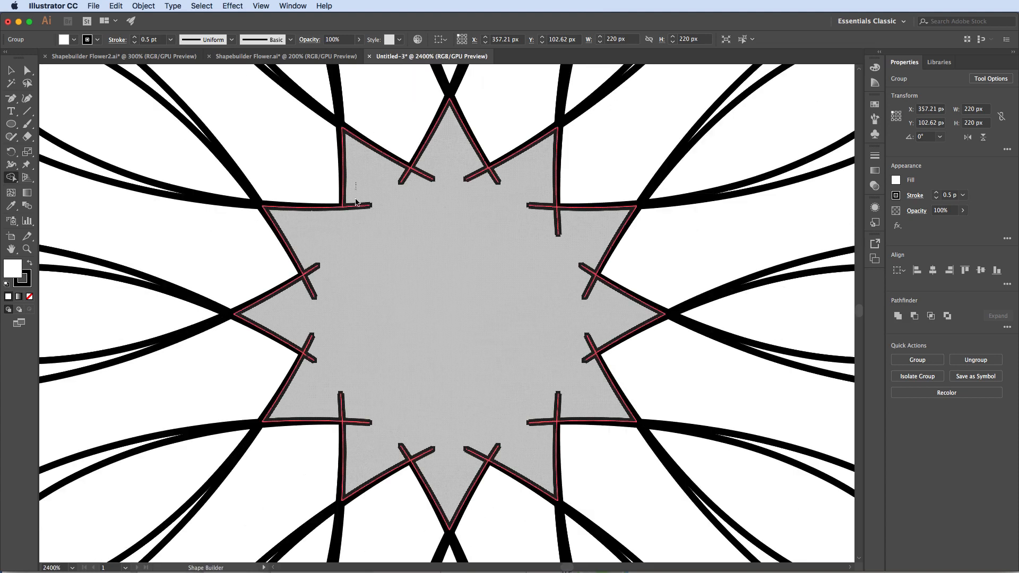
click(357, 236)
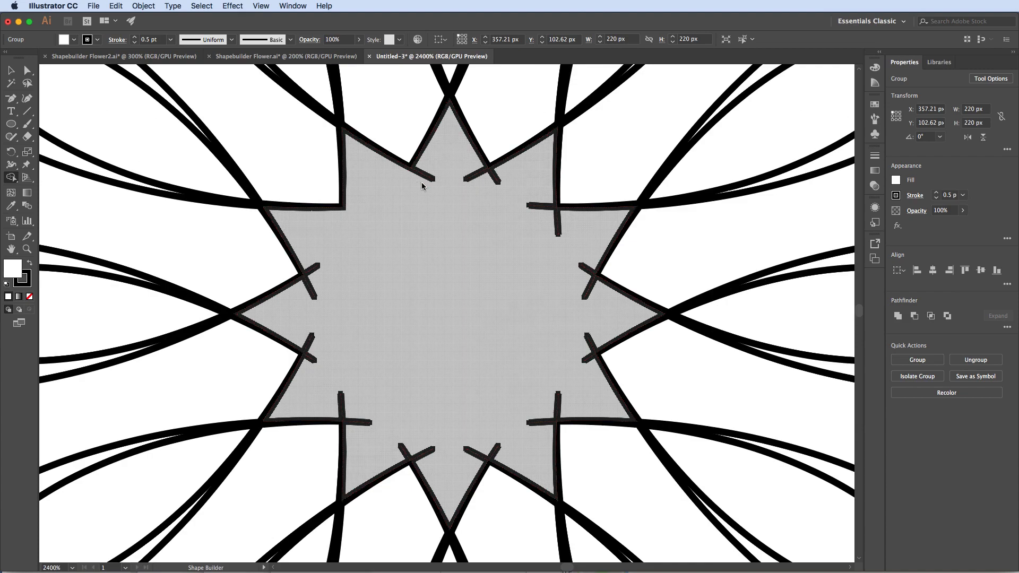
drag(423, 186, 438, 159)
mouse_move(461, 174)
mouse_down()
mouse_move(530, 178)
mouse_move(572, 226)
mouse_up()
mouse_move(574, 275)
mouse_down()
mouse_move(614, 300)
mouse_move(588, 370)
mouse_up()
mouse_move(566, 399)
mouse_down()
mouse_move(536, 432)
mouse_move(467, 457)
mouse_up()
mouse_move(433, 457)
mouse_down()
mouse_move(394, 454)
mouse_move(332, 401)
mouse_up()
drag(311, 368, 308, 332)
drag(311, 300, 312, 261)
key(super+minus)
key(super+minus)
key(super+minus)
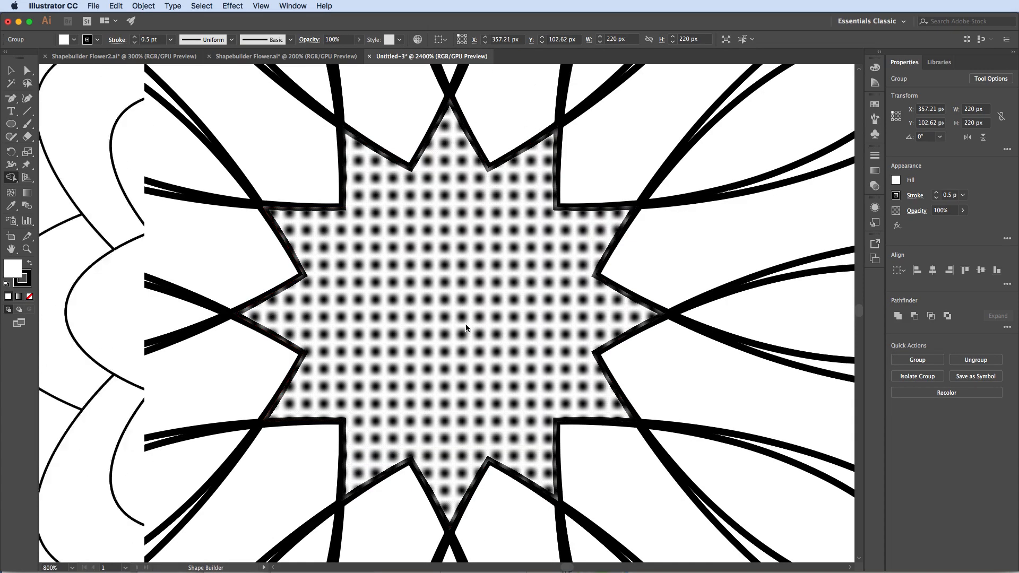
Ungroup the whole flower artwork into separate shapes.
key(super+plus)
key(super+plus)
key(super+plus)
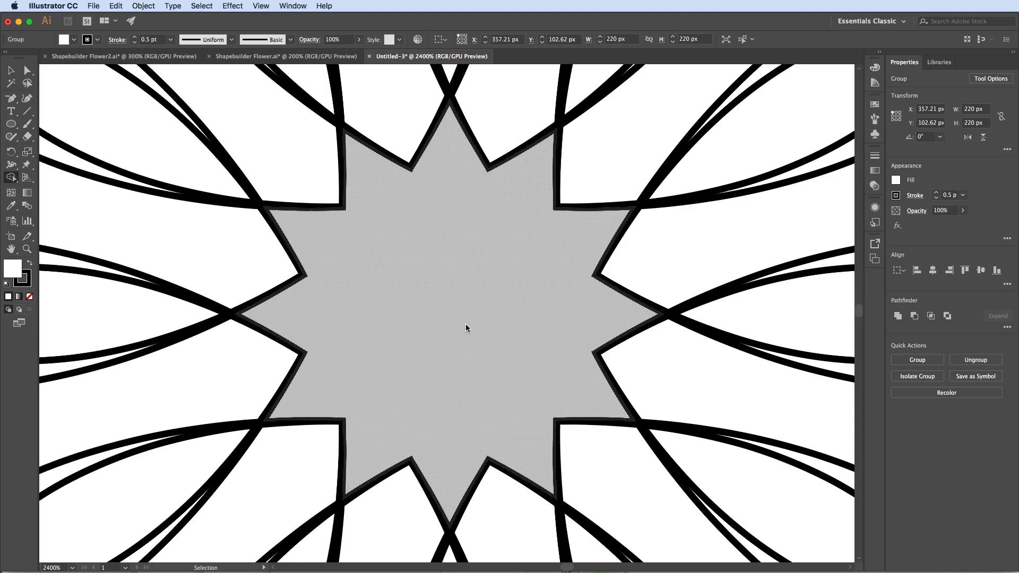
key(super+minus)
key(super+minus)
key(super+minus)
key(super+minus)
key(super+minus)
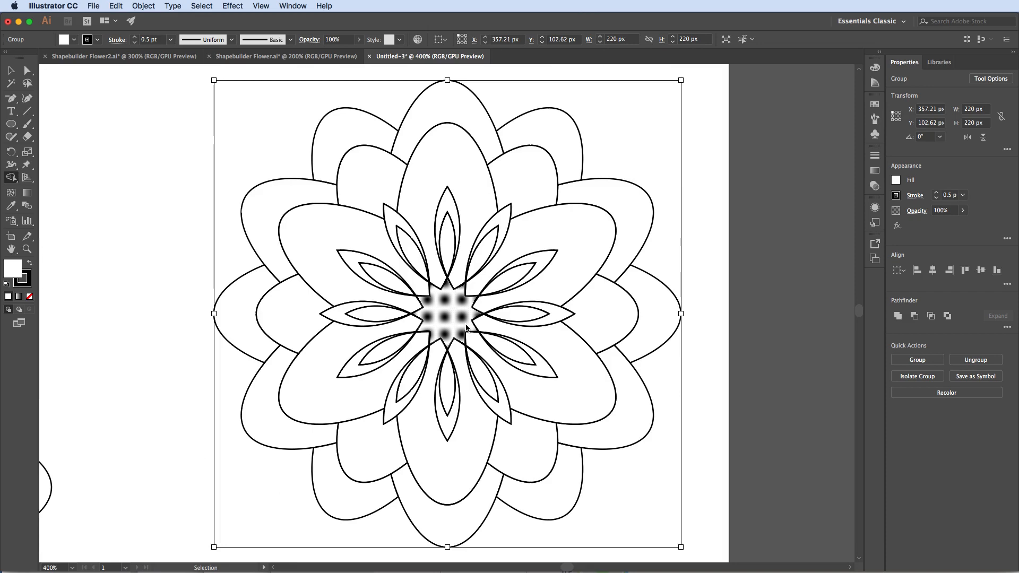
key(super+0)
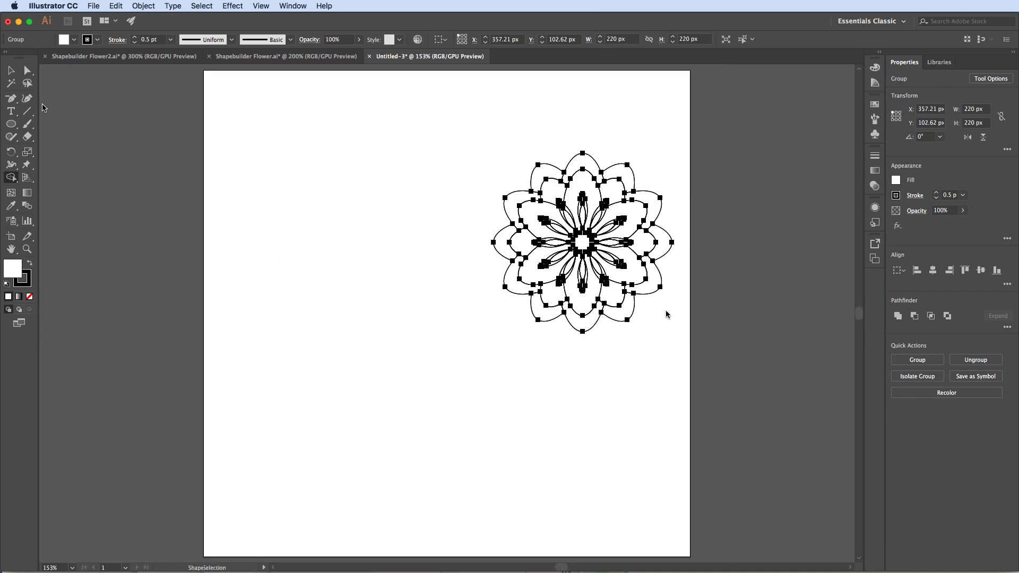
key(v)
right_click(599, 245)
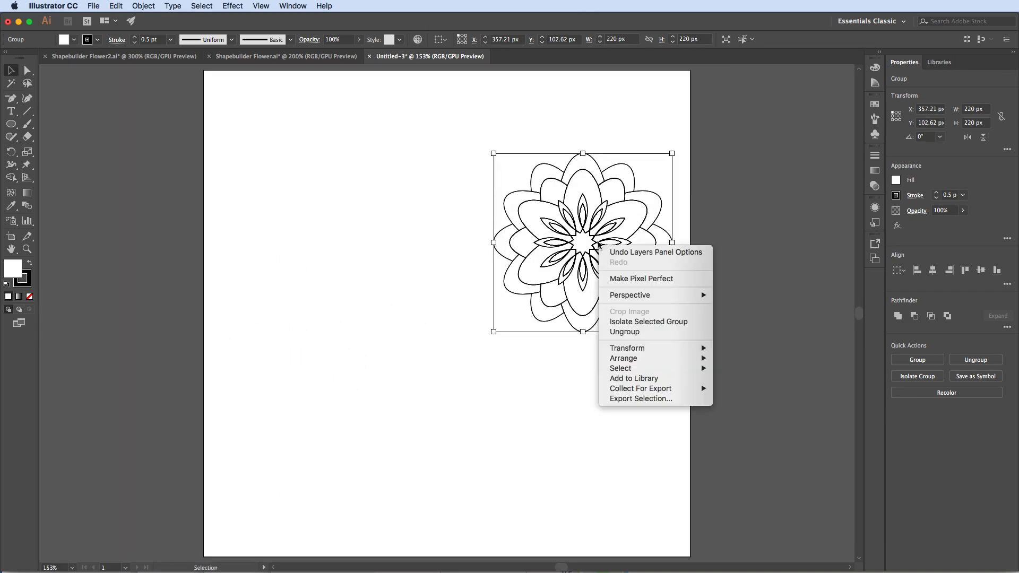
click(618, 331)
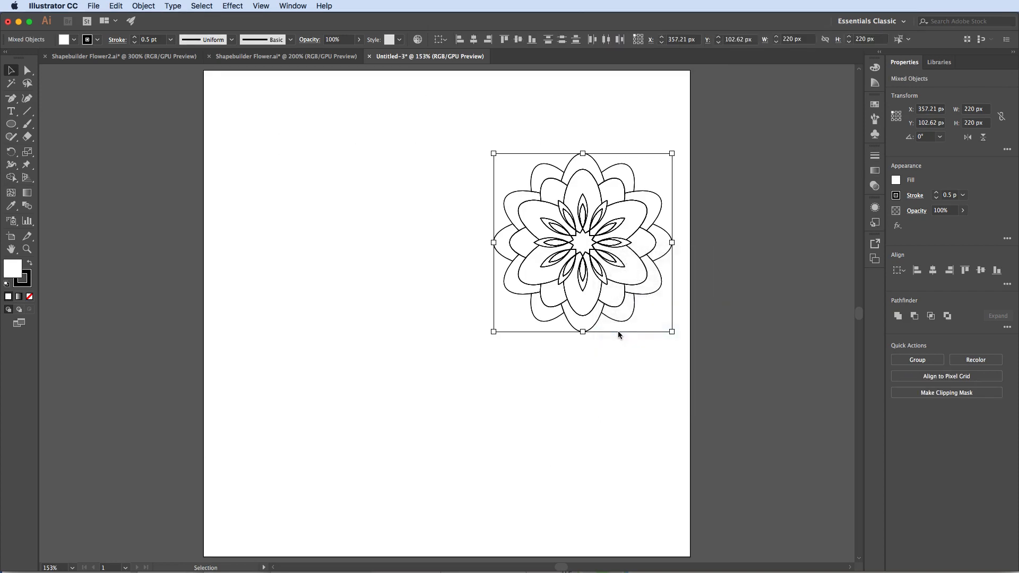
Check that the large lower petals of the flower can be selected individually, and clear the selection.
click(608, 333)
click(577, 297)
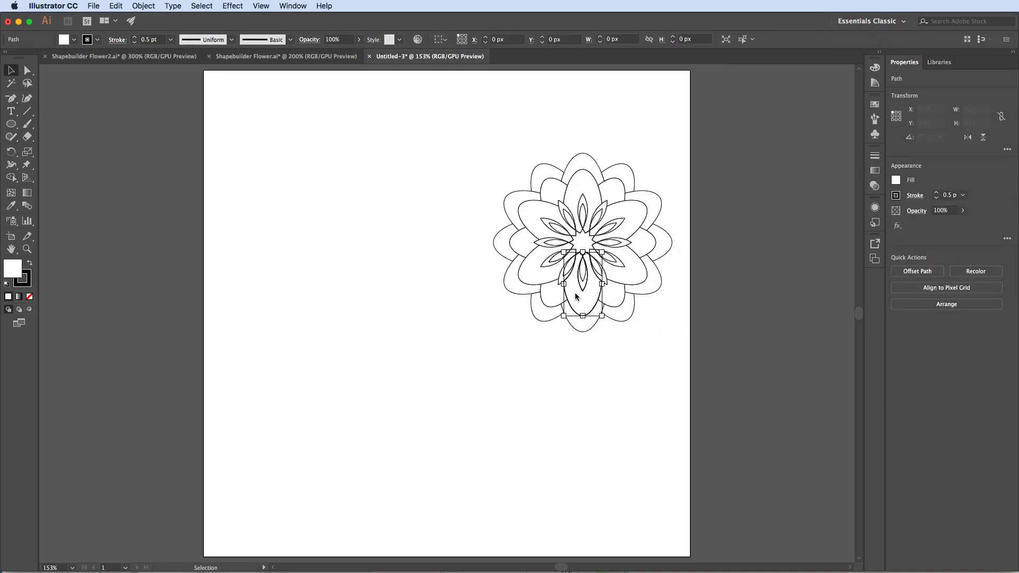
click(533, 272)
key(super+equal)
key(super+equal)
key(super+equal)
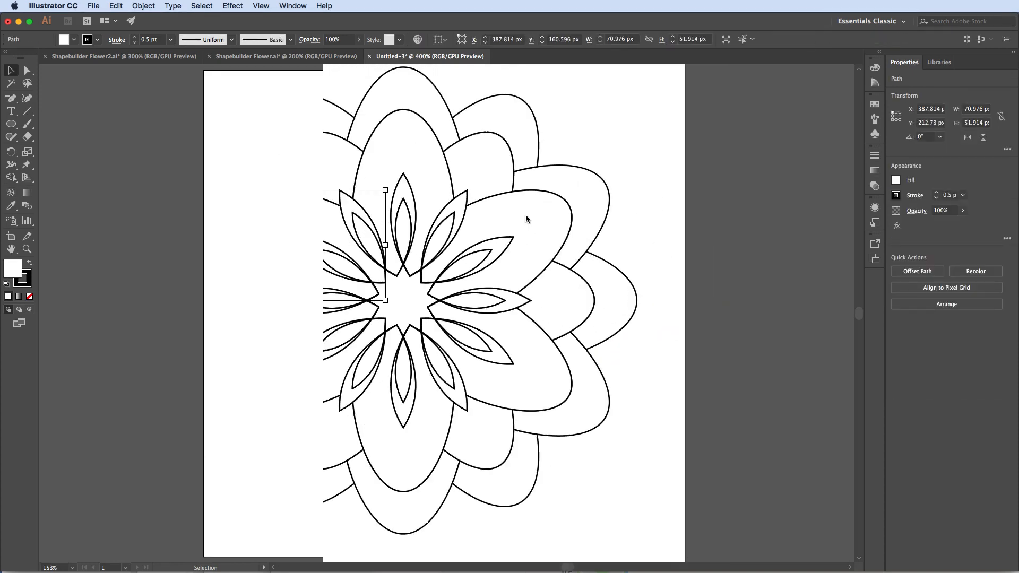
click(632, 154)
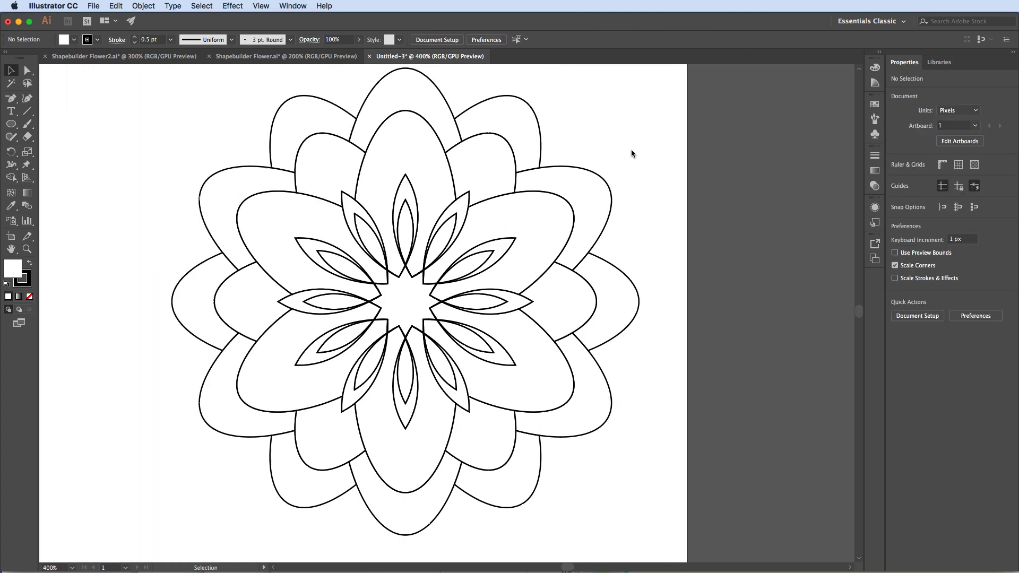
Select the twelve outermost petals together, going clockwise from the top petal.
click(415, 93)
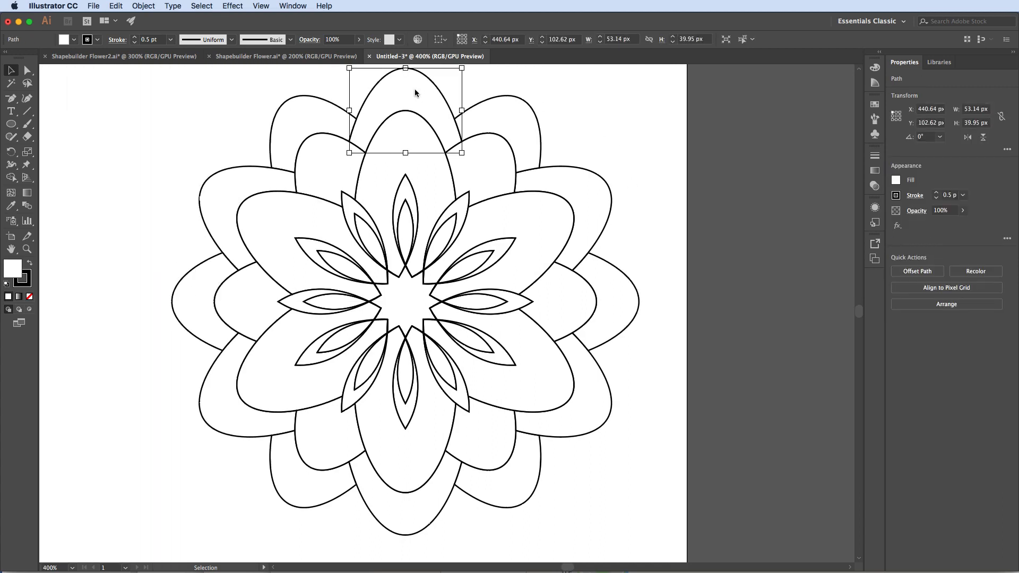
shift+click(498, 110)
shift+click(564, 171)
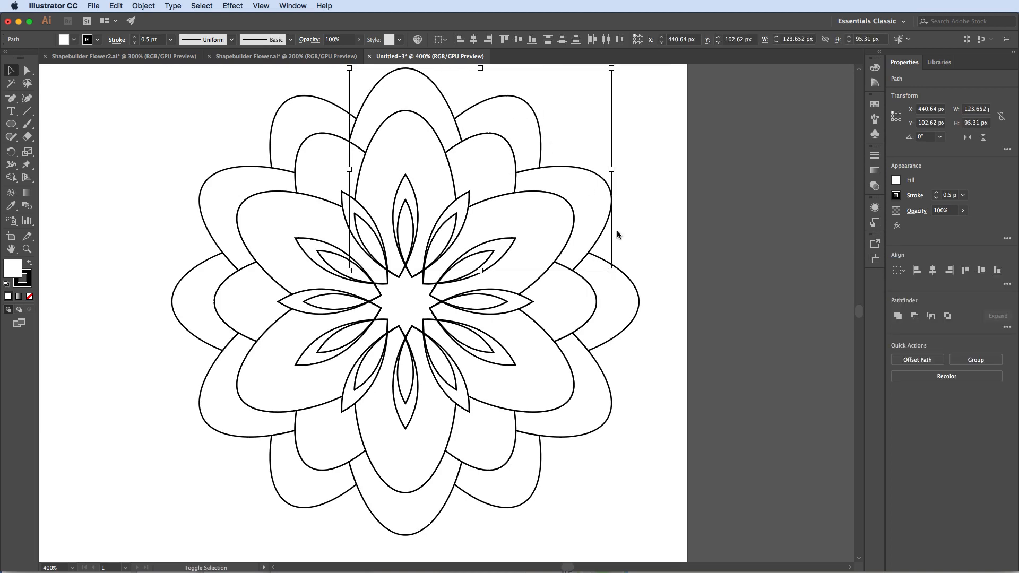
shift+click(618, 286)
shift+click(603, 398)
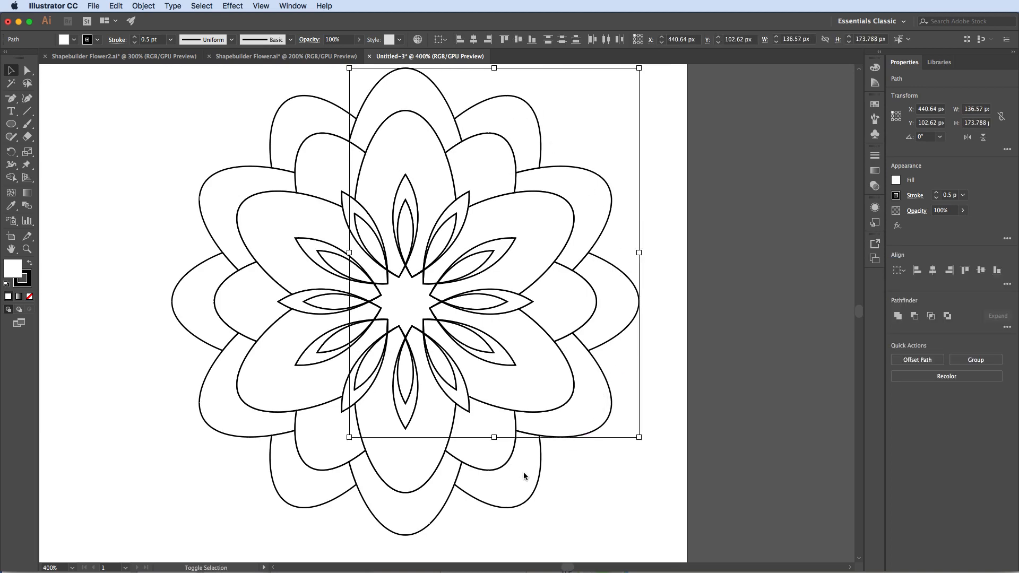
shift+click(412, 527)
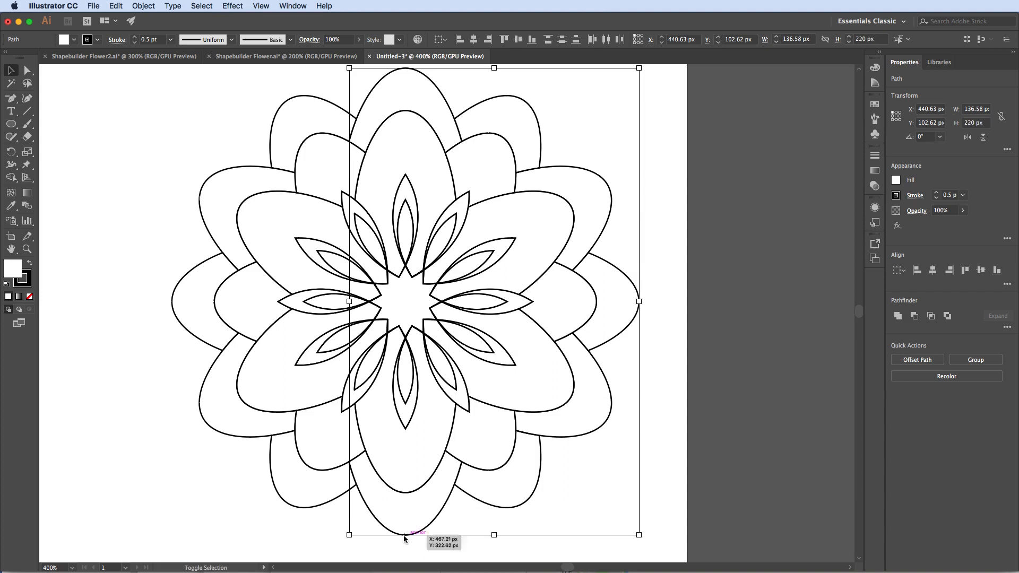
shift+click(305, 495)
shift+click(222, 413)
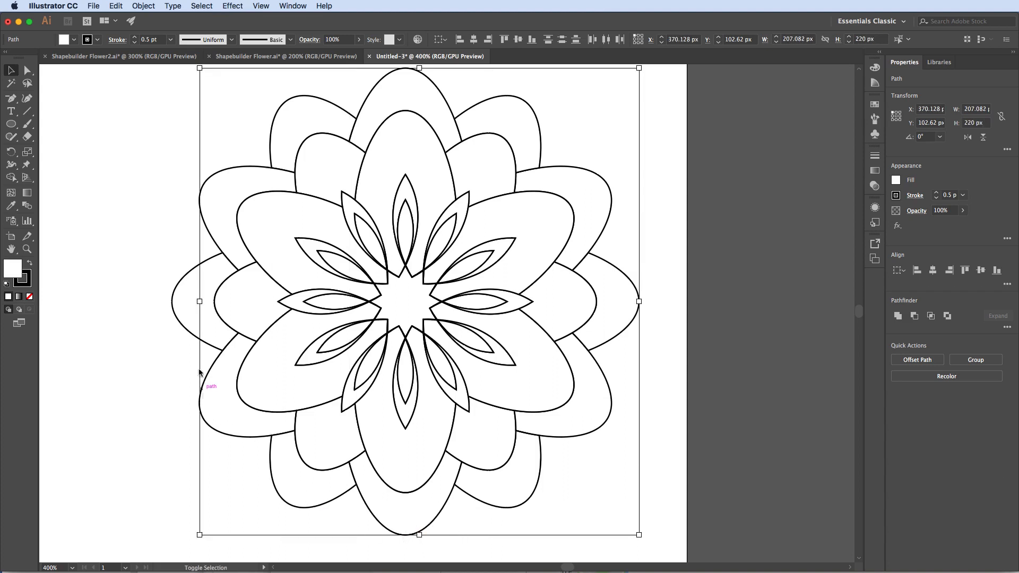
shift+click(184, 303)
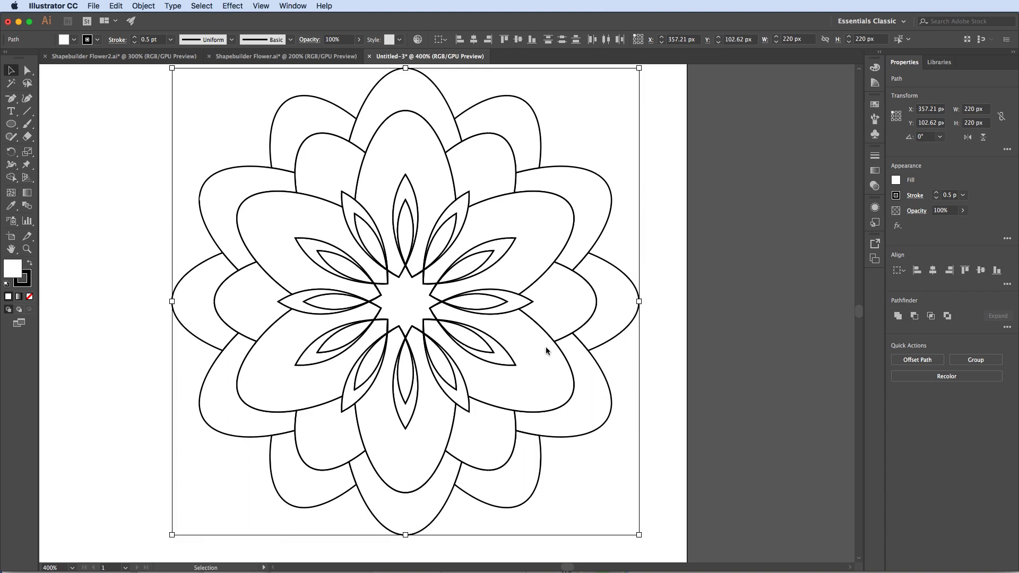
Fill the selected outer petals with RGB Magenta as a selection check, and restore their white fill.
click(874, 104)
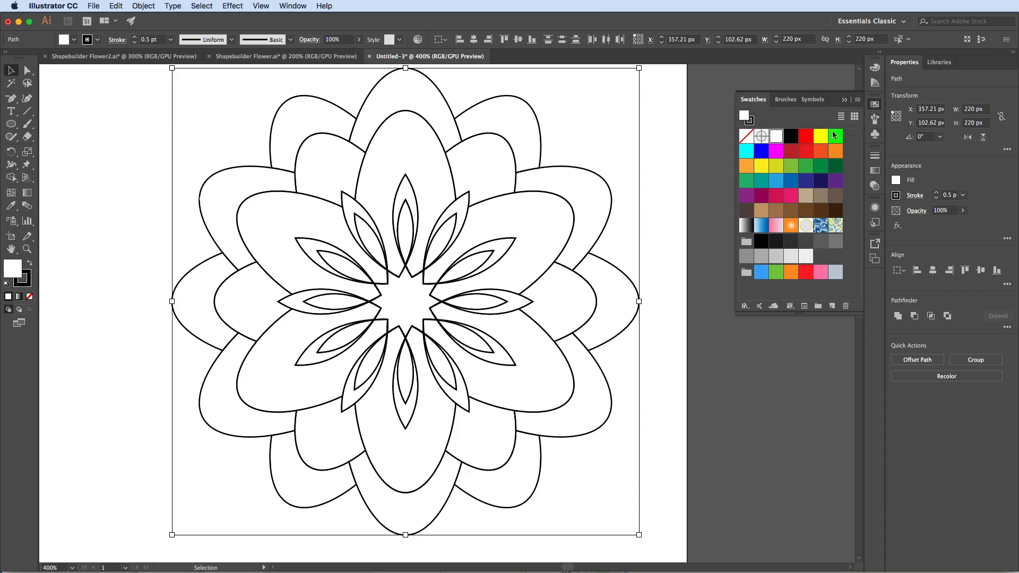
click(774, 152)
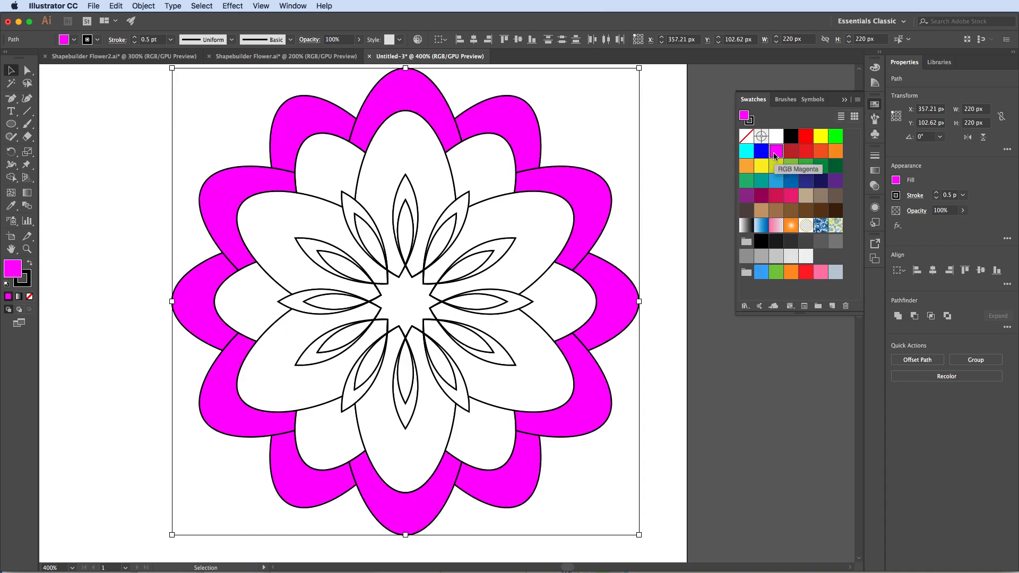
click(776, 141)
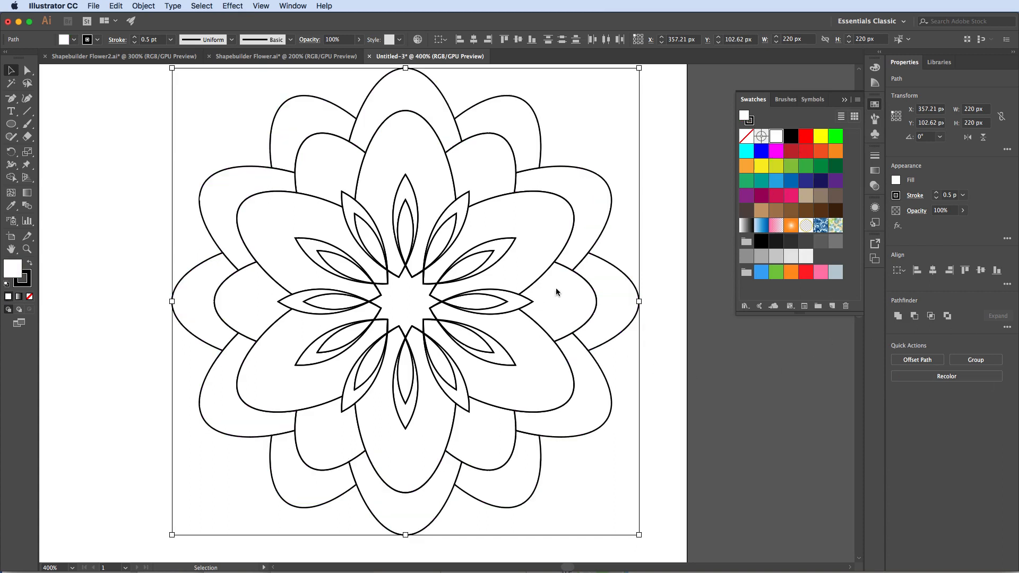
Group the twelve outer petals and lock their group within Layer 9.
right_click(610, 295)
click(630, 365)
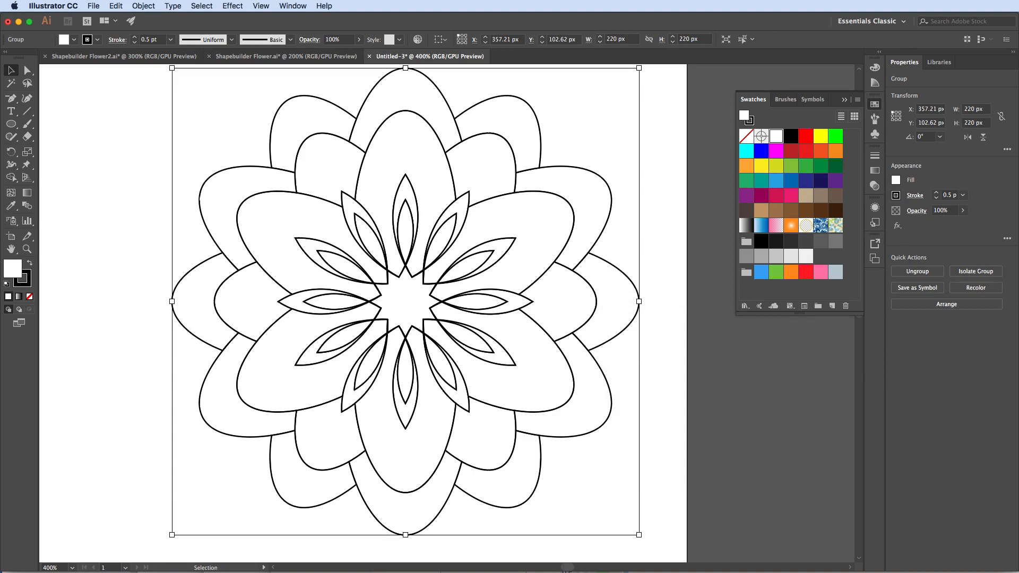
drag(1018, 255, 831, 229)
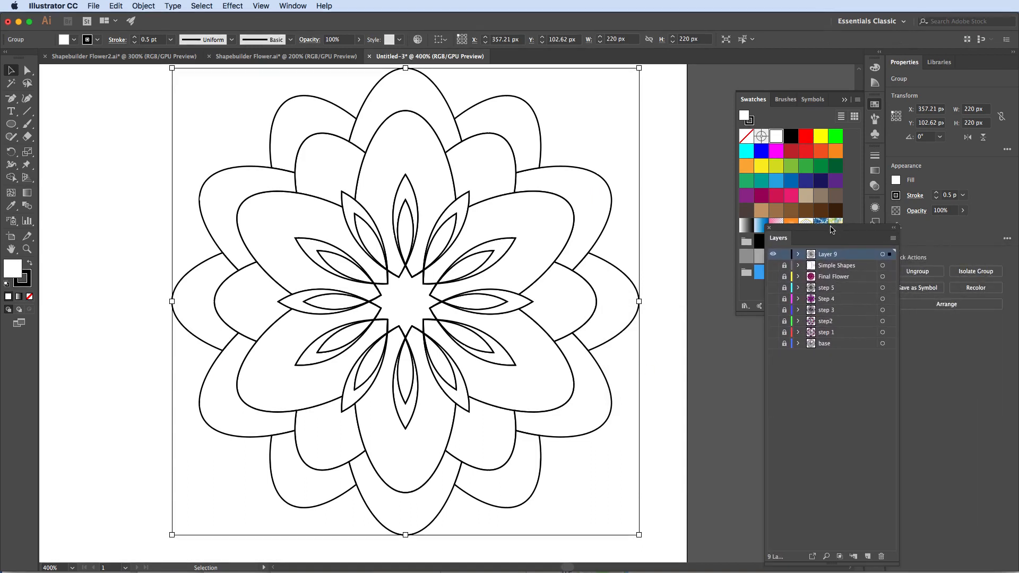
click(798, 256)
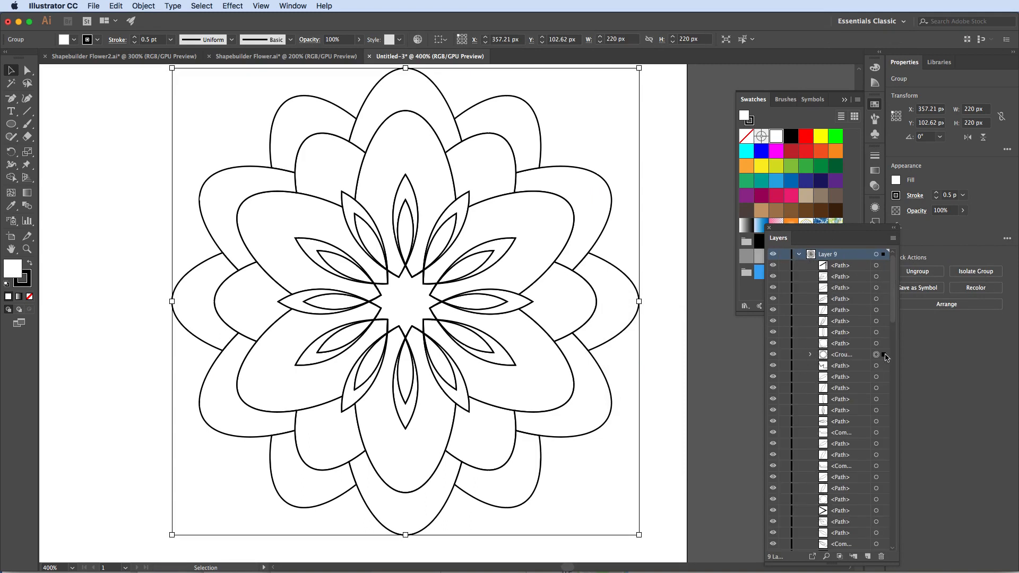
click(785, 355)
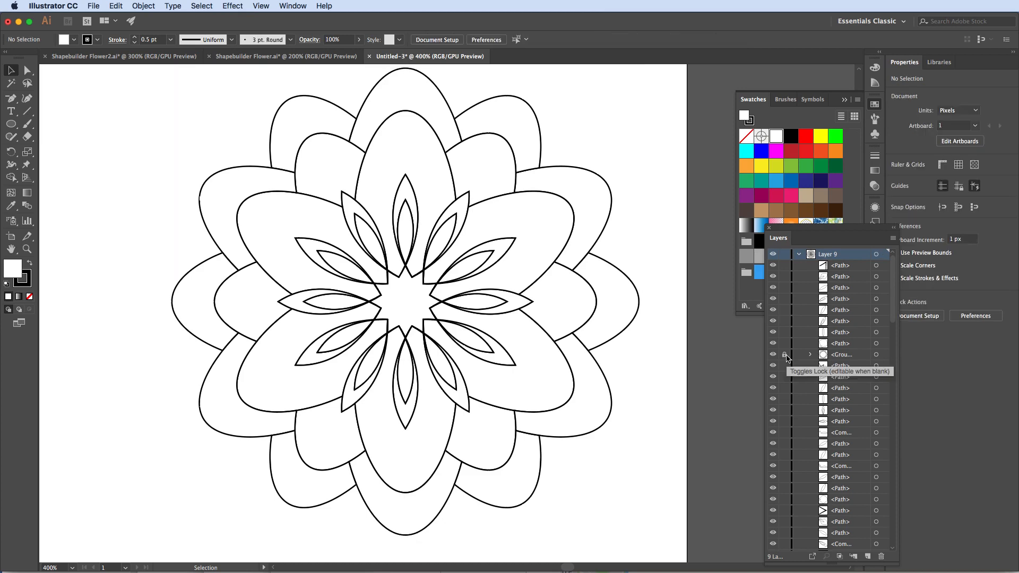
drag(828, 229, 818, 212)
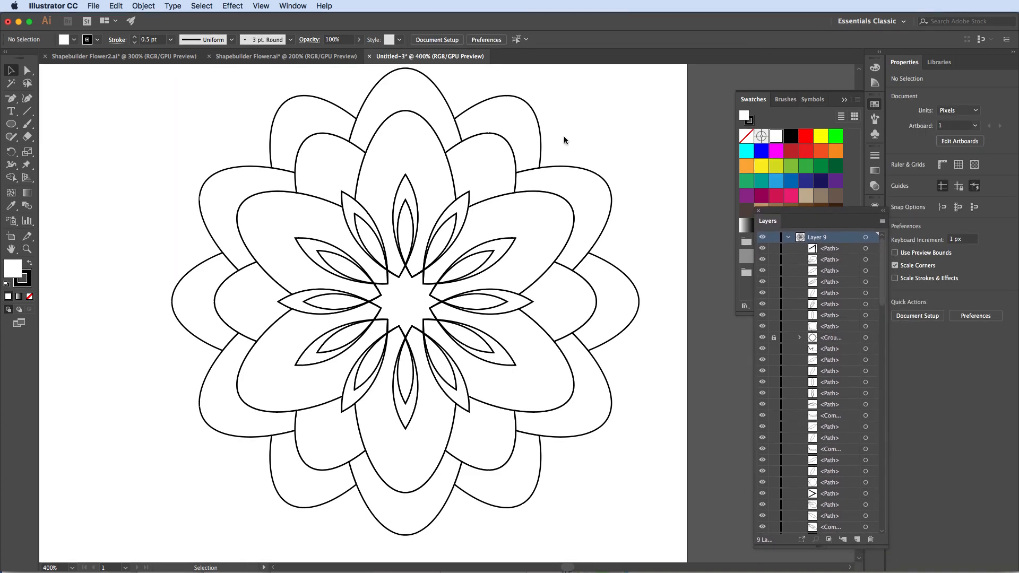
Group the six smaller petals behind the large inner petals, checking the selection with a temporary magenta fill, and lock the group.
click(493, 147)
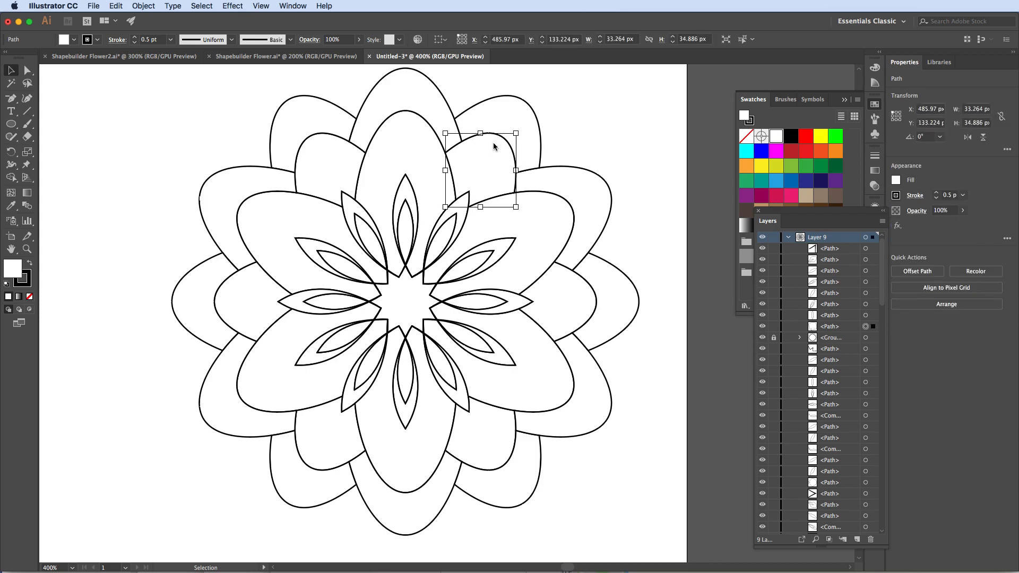
shift+click(573, 289)
shift+click(493, 448)
shift+click(319, 449)
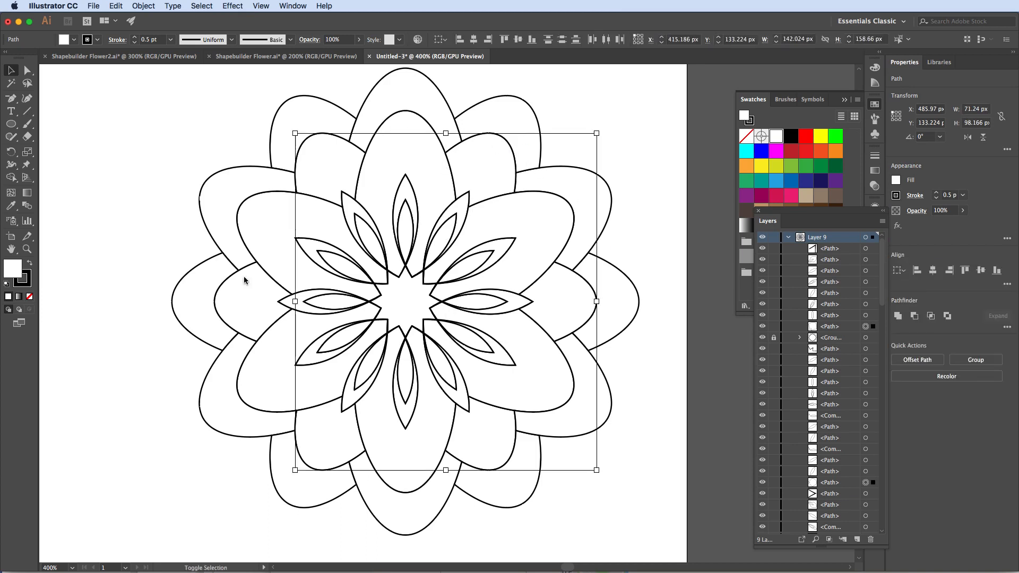
shift+click(245, 280)
shift+click(320, 156)
click(777, 152)
click(777, 137)
right_click(488, 175)
click(506, 242)
Group the six large inner petals, checking the selection with a temporary magenta fill, and lock the group in Layer 9.
click(410, 130)
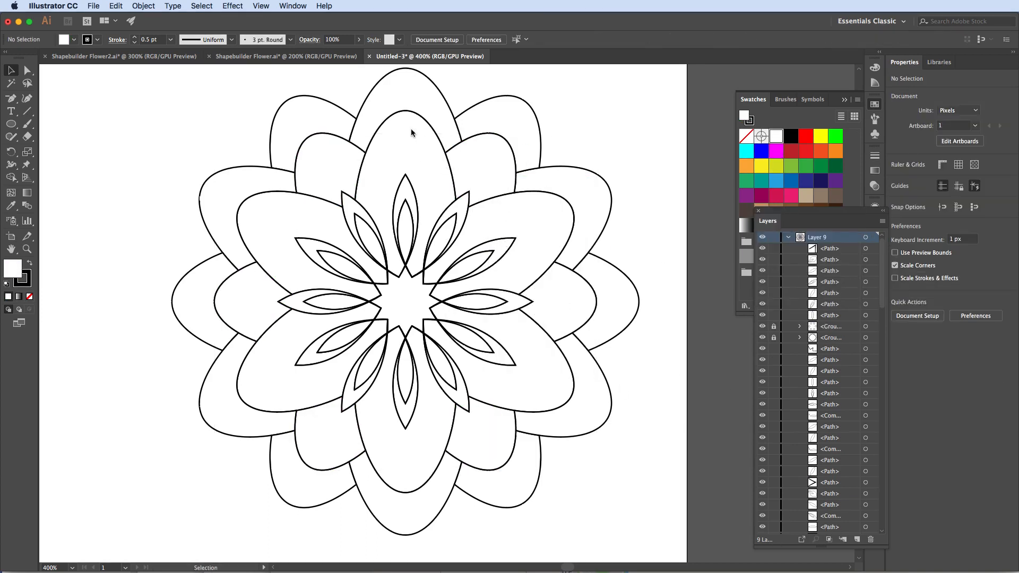
click(412, 467)
click(776, 151)
click(776, 136)
right_click(529, 335)
click(547, 402)
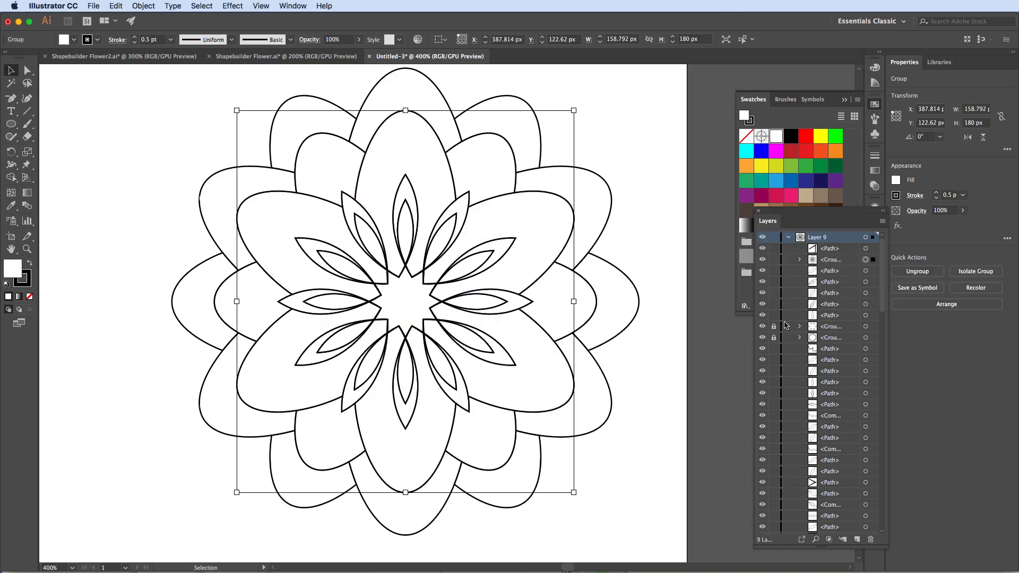
click(774, 259)
Group the twelve outer pointed leaves around the flower's centre and lock the group in Layer 9.
click(407, 188)
shift+click(458, 205)
shift+click(503, 246)
shift+click(521, 302)
shift+click(504, 358)
shift+click(461, 399)
shift+click(405, 418)
shift+click(351, 398)
shift+click(309, 357)
shift+click(288, 302)
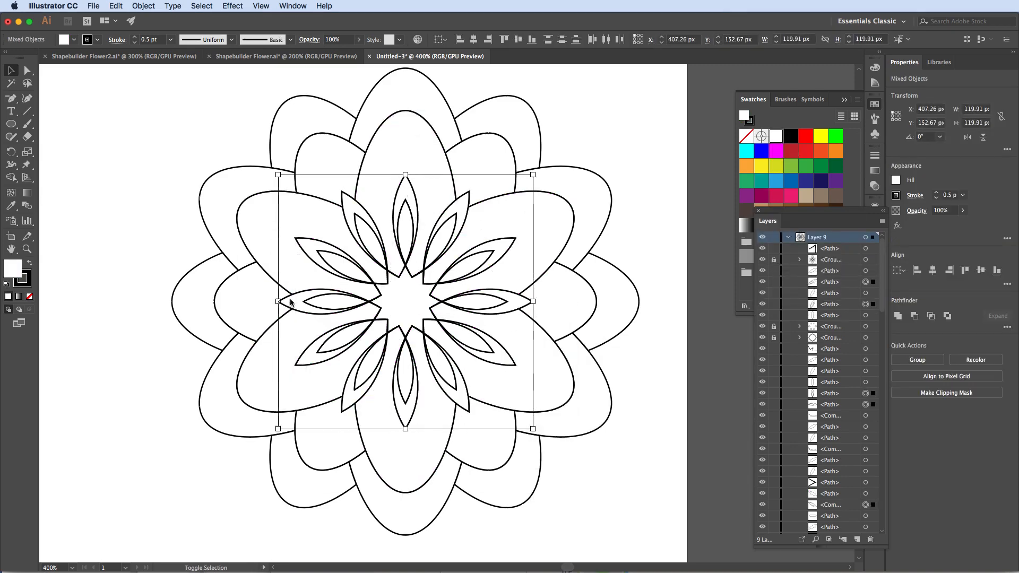
click(840, 416)
click(774, 282)
Group the twelve small leaves inside the pointed leaves, checking the selection with a temporary magenta fill.
click(441, 241)
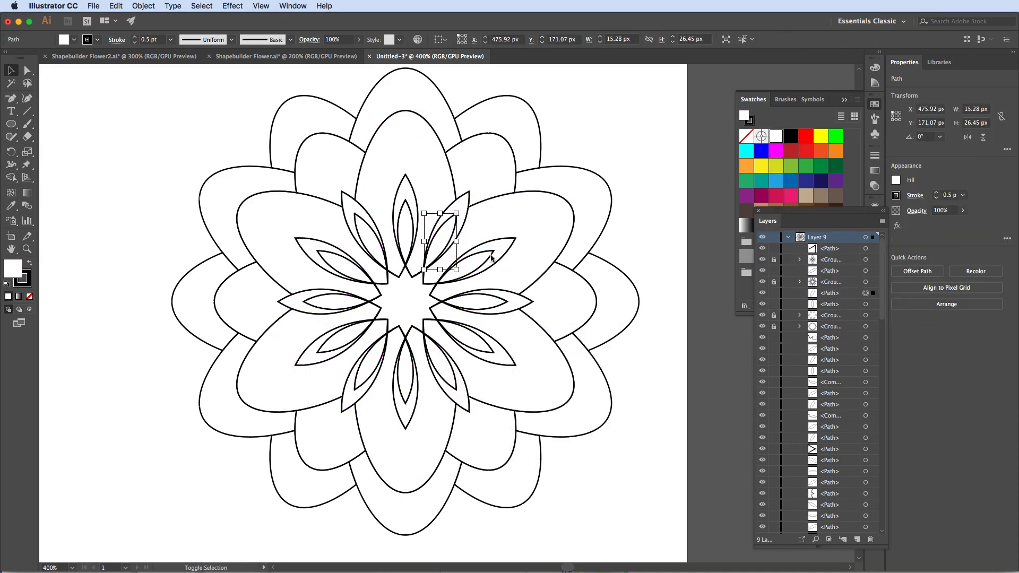
shift+click(467, 267)
shift+click(476, 302)
shift+click(467, 337)
shift+click(440, 363)
shift+click(407, 382)
click(776, 151)
shift+click(406, 228)
click(776, 136)
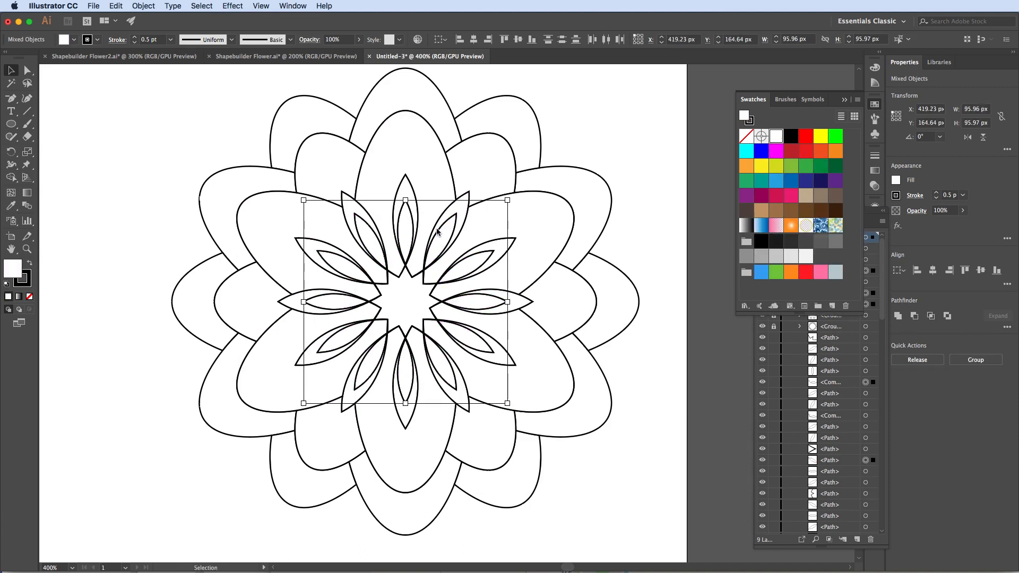
right_click(448, 230)
click(465, 297)
Find the group of small inner leaves in Layer 9 and lock it.
click(637, 213)
click(845, 373)
scroll(845, 373, down, 20)
scroll(845, 376, up, 15)
scroll(845, 376, down, 8)
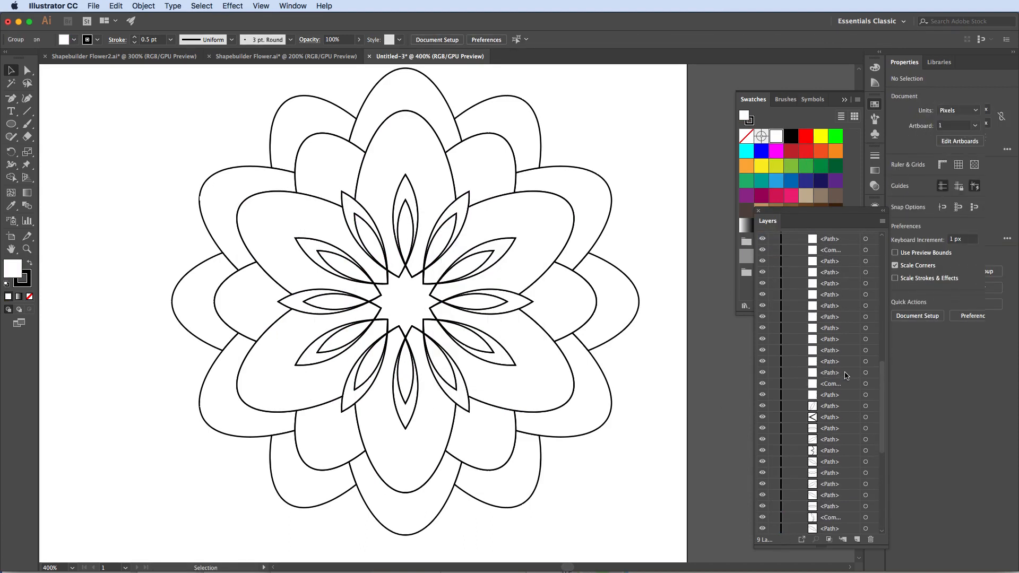
scroll(845, 375, up, 6)
scroll(846, 375, up, 2)
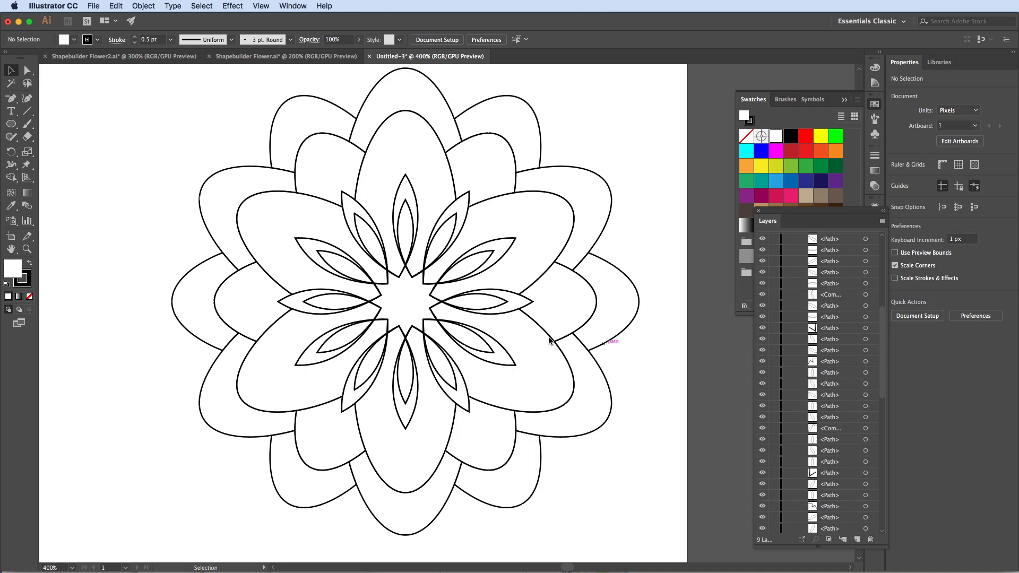
click(468, 272)
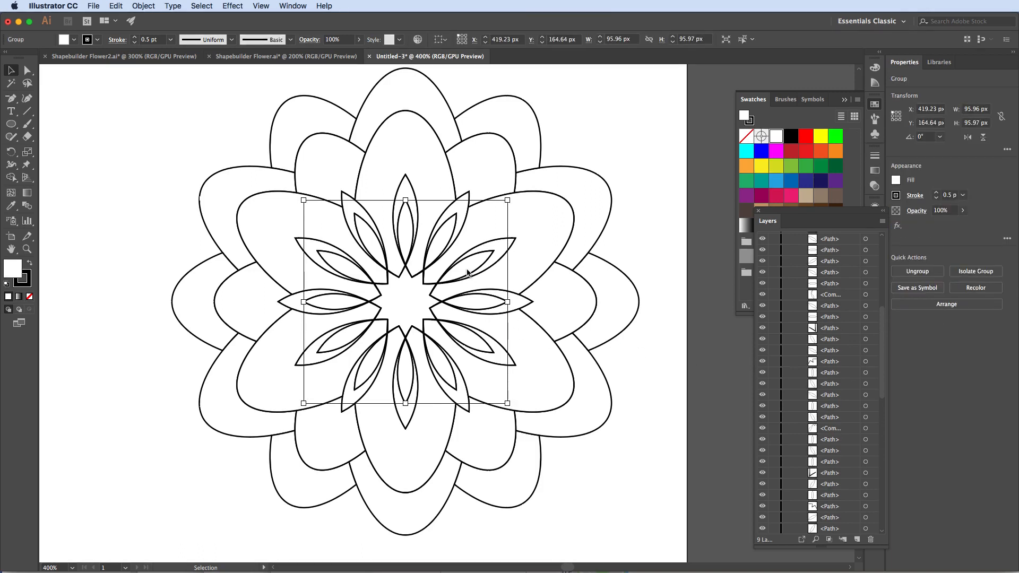
scroll(798, 330, up, 10)
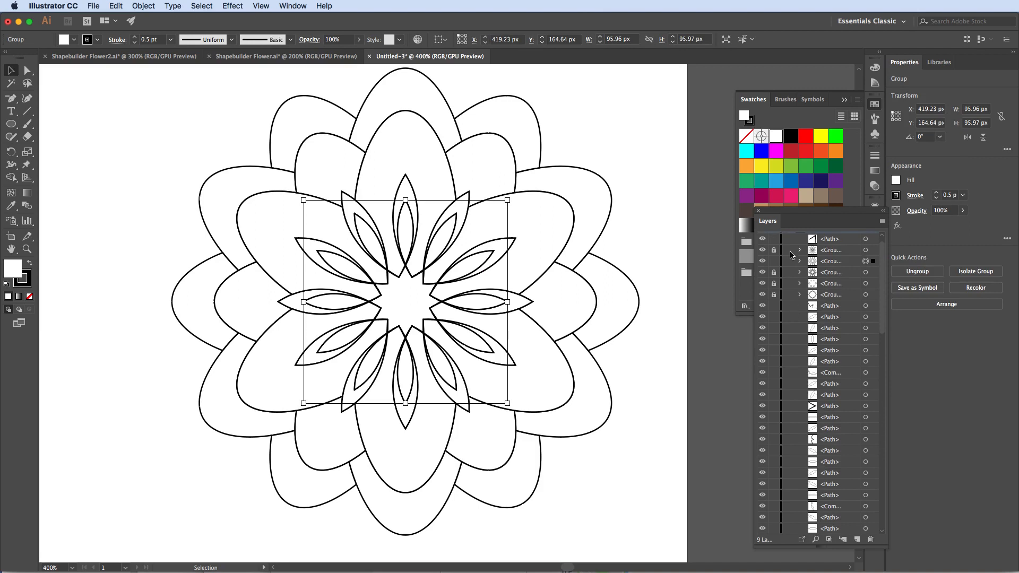
click(774, 262)
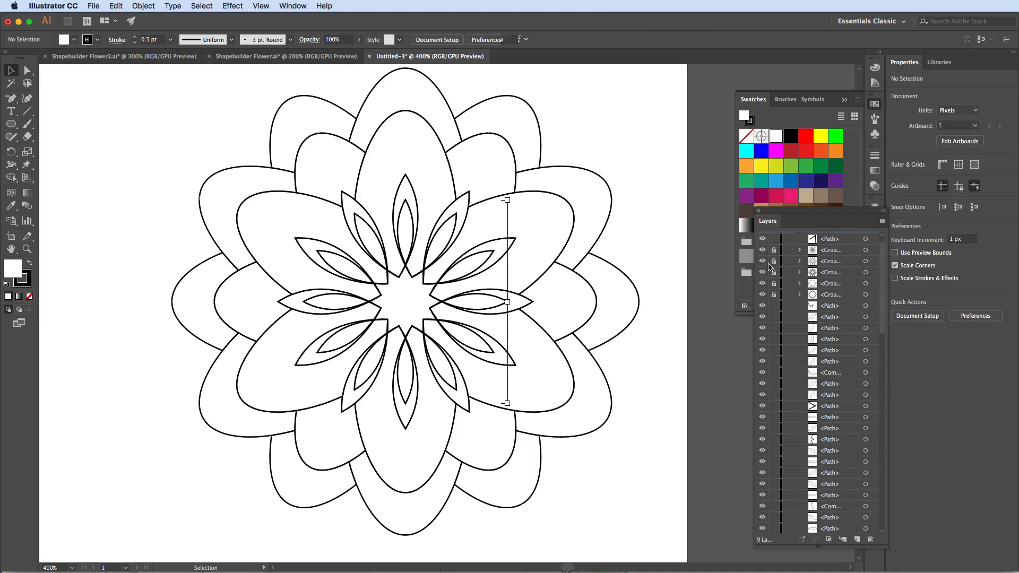
Find the central star path in Layer 9, move it directly below the groups and lock it.
scroll(821, 378, down, 3)
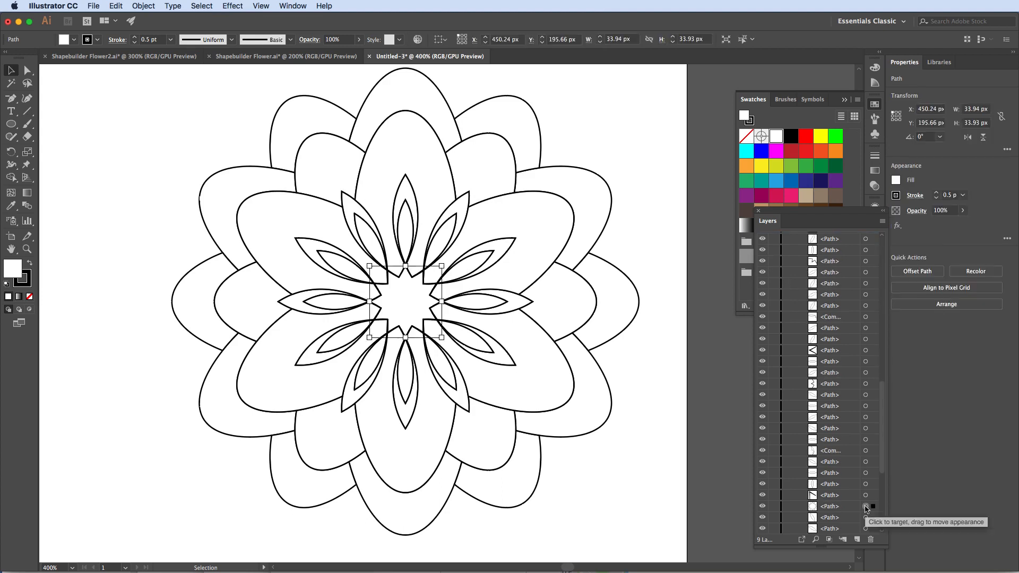
scroll(836, 361, down, 4)
drag(849, 340, 846, 298)
scroll(846, 300, up, 3)
drag(846, 382, 846, 255)
scroll(846, 256, up, 4)
scroll(846, 256, up, 7)
drag(845, 504, 844, 298)
scroll(846, 300, up, 1)
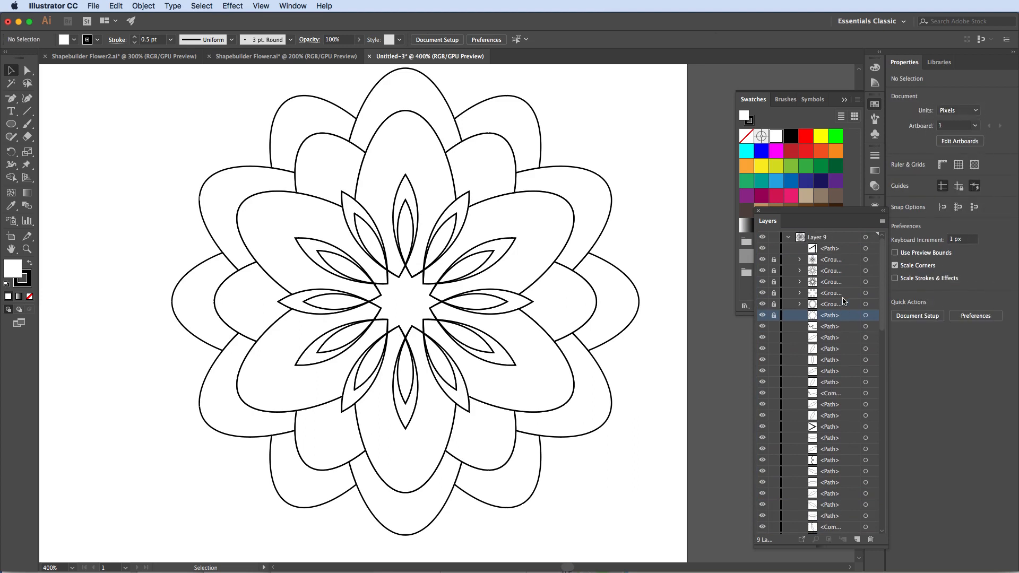
Move the small stray path at the top of Layer 9 to just below the locked star path.
click(866, 249)
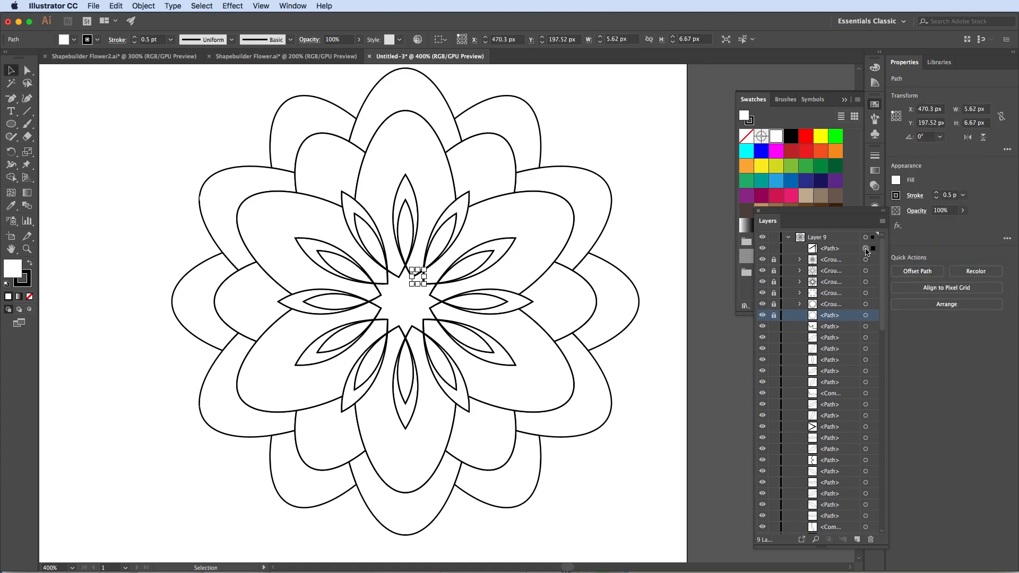
click(844, 249)
drag(846, 250, 836, 326)
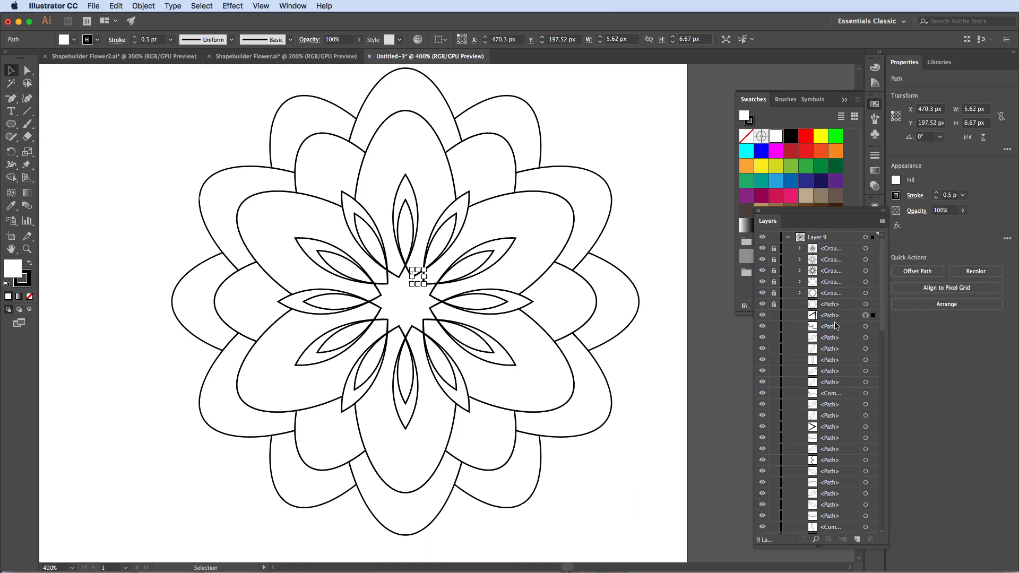
Delete all the leftover paths and compound paths below the star path in Layer 9.
click(842, 318)
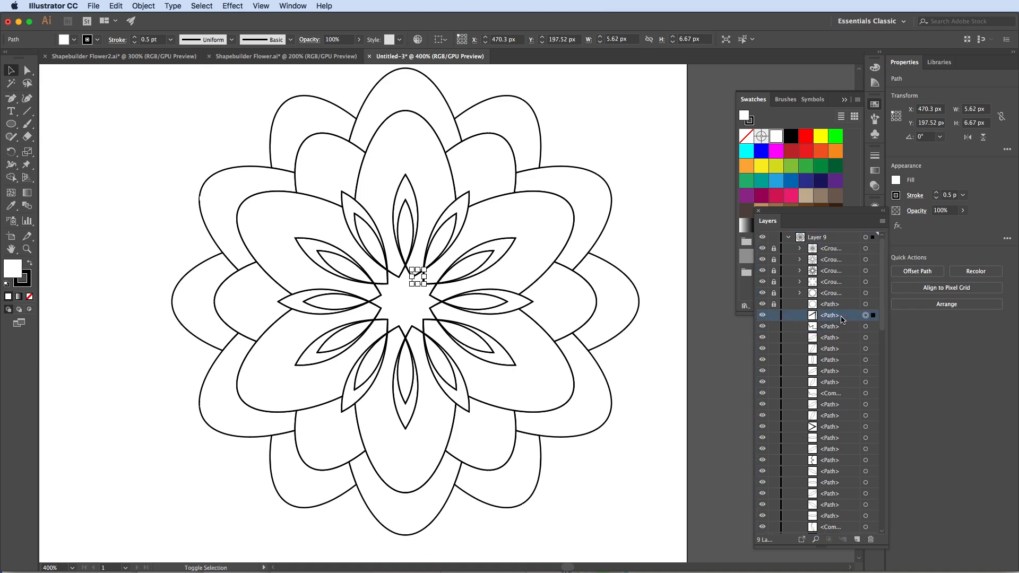
drag(886, 324, 891, 531)
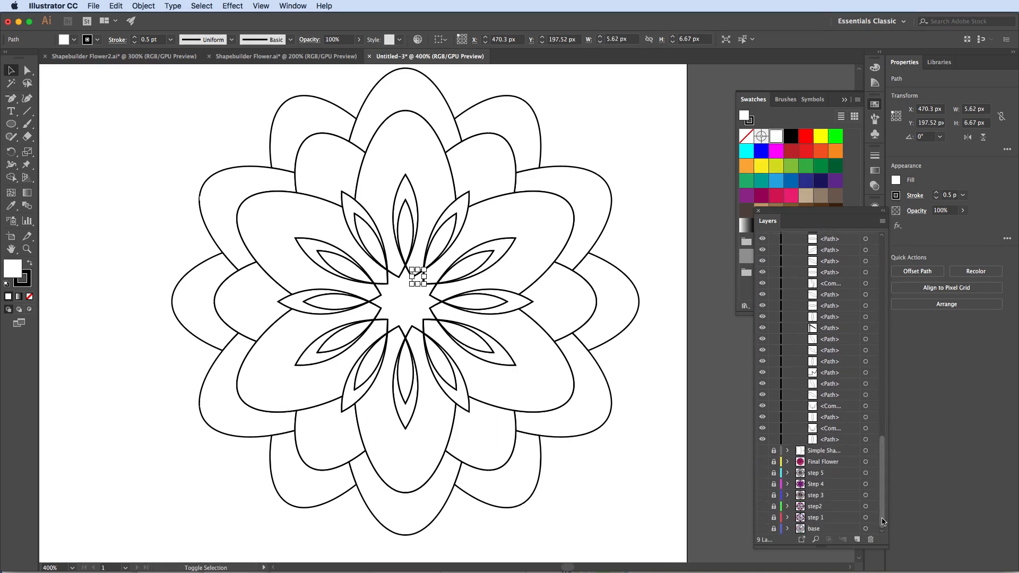
shift+click(846, 442)
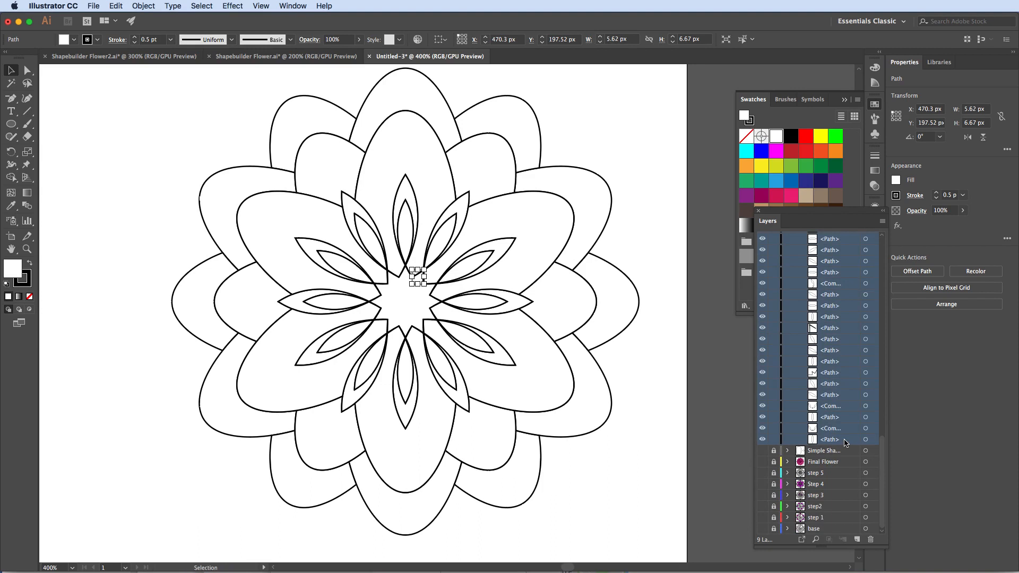
click(871, 540)
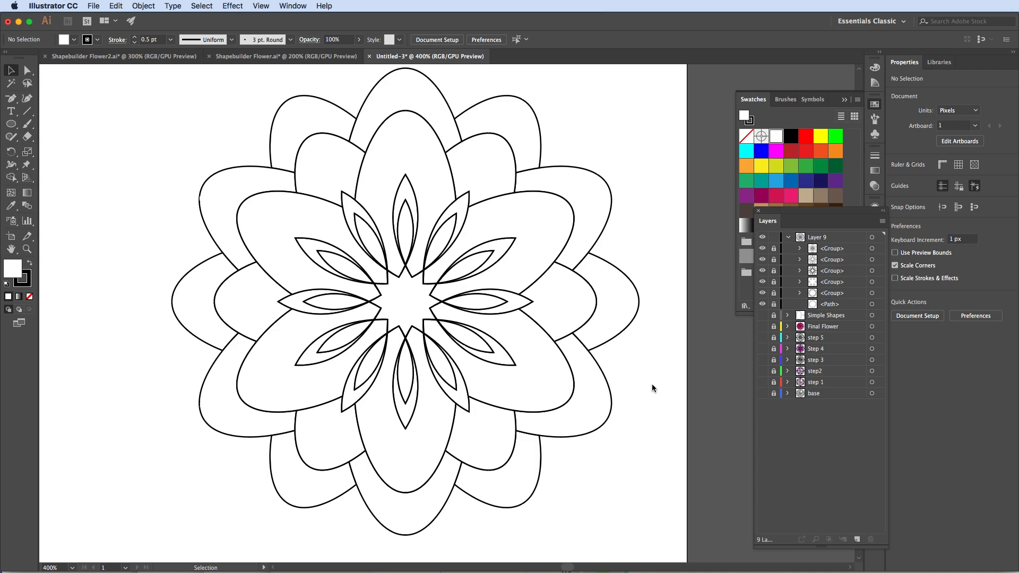
Unlock all five groups and the star path in Layer 9 and clear the selection.
drag(774, 251, 776, 307)
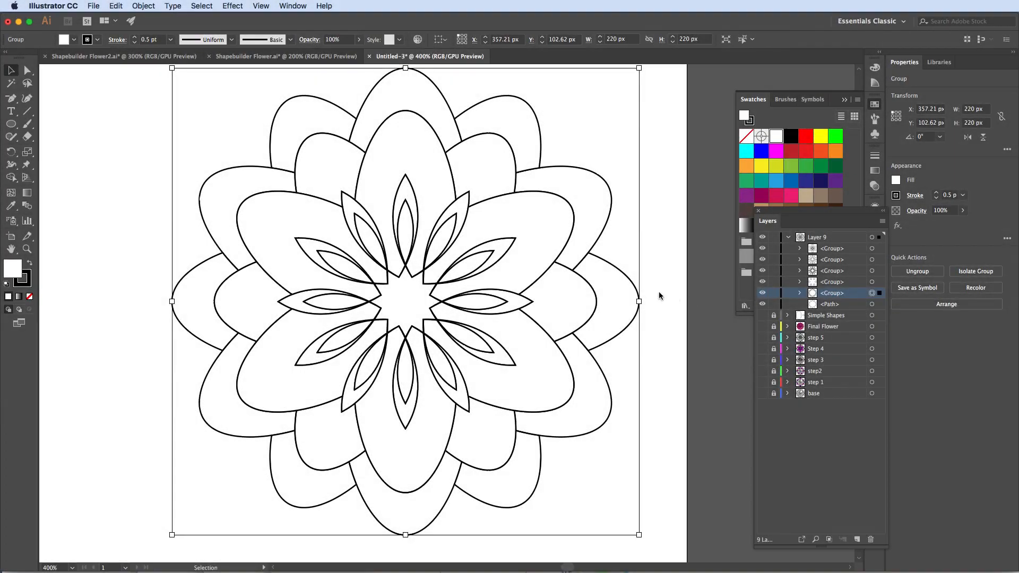
click(659, 292)
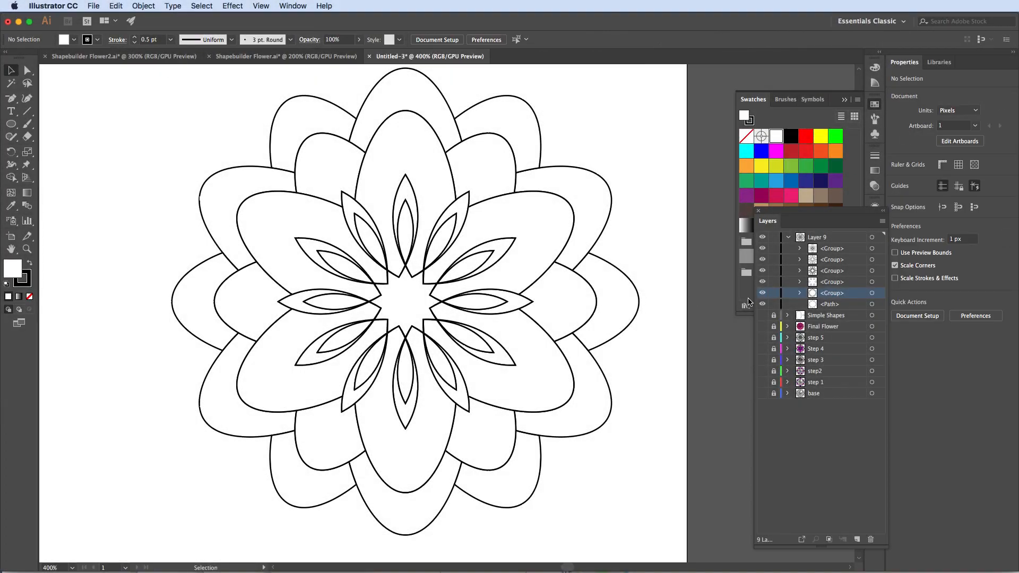
Apply a white-to-black linear gradient fill to the group of twelve outer petals.
click(872, 294)
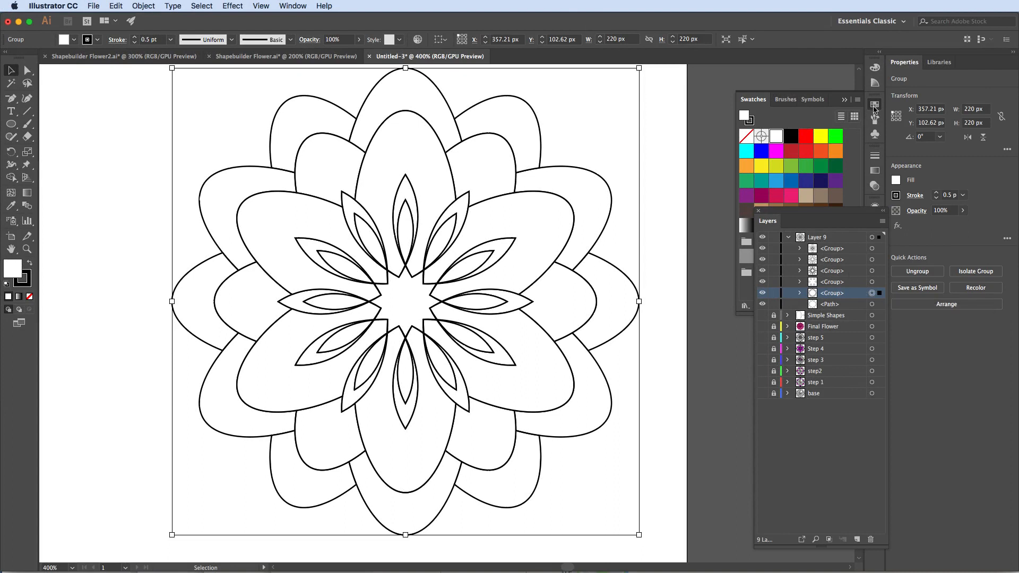
click(875, 171)
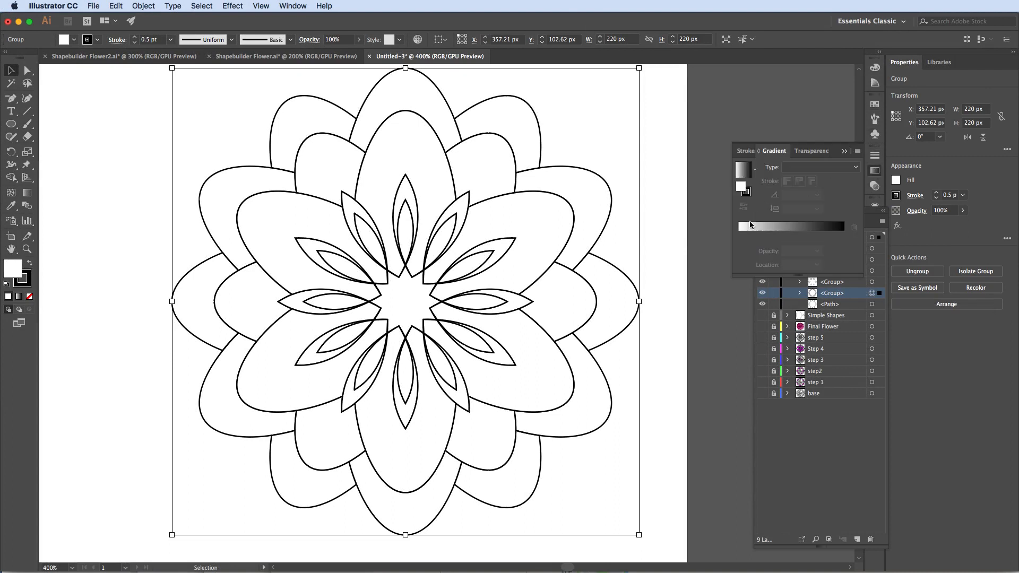
click(740, 231)
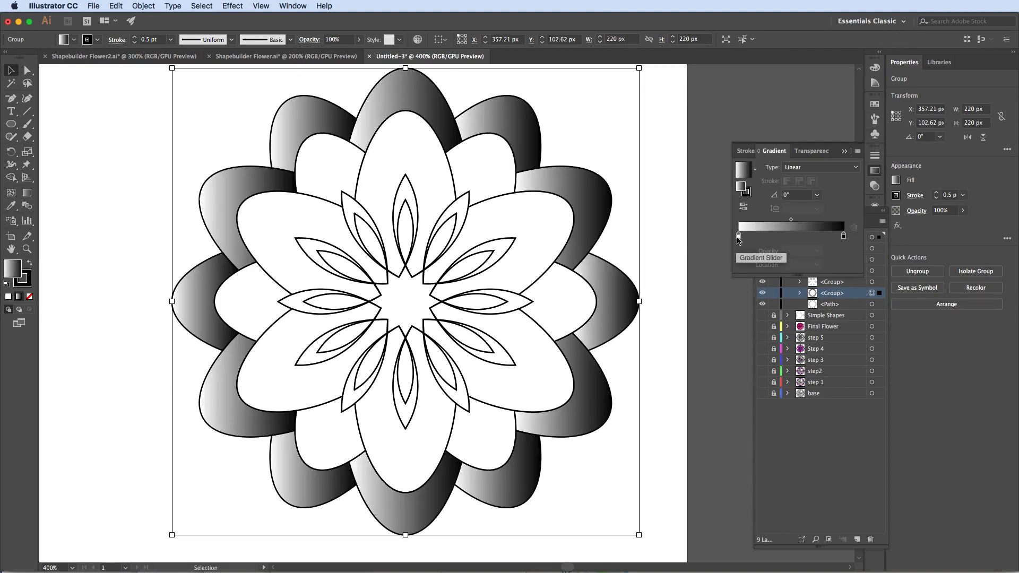
Set the starting colour of the outer petals' gradient to ff7bac.
click(738, 237)
double_click(739, 236)
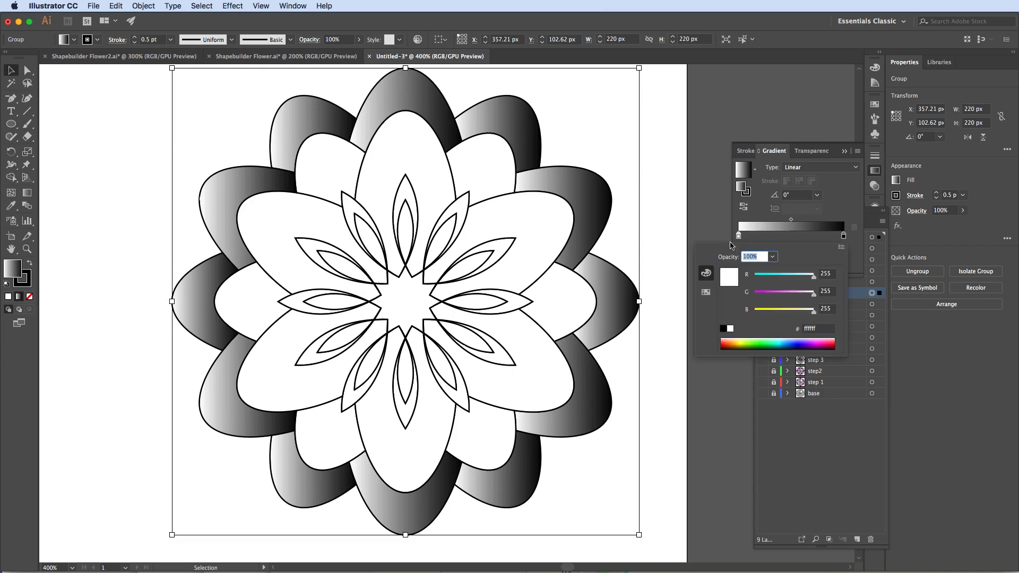
click(706, 292)
click(772, 269)
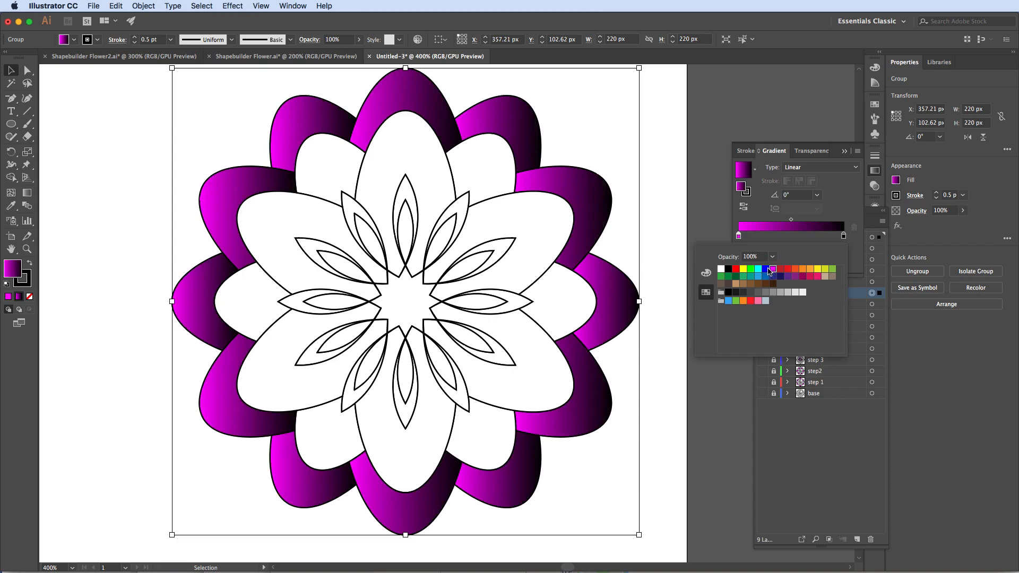
click(706, 273)
click(802, 329)
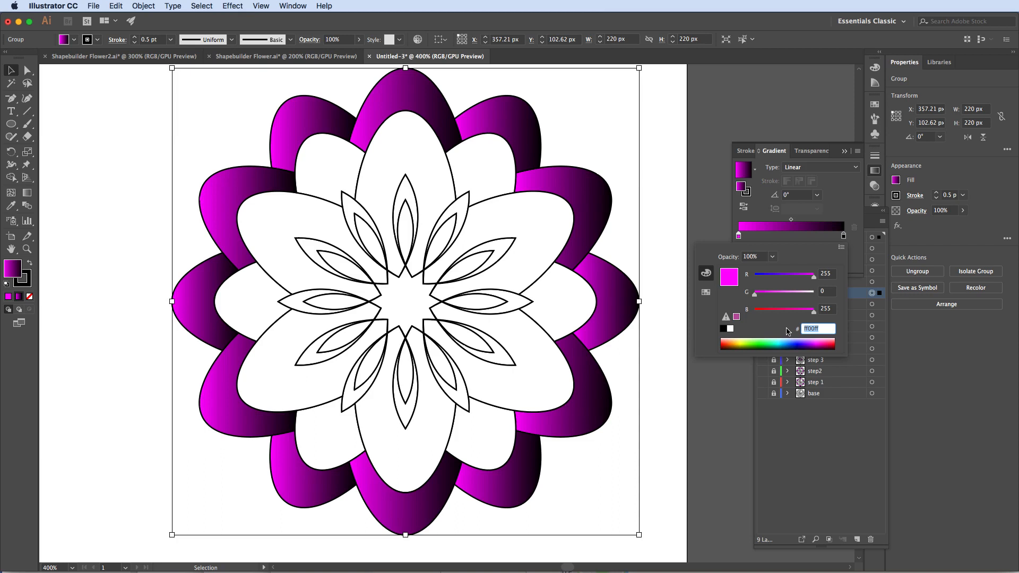
text(ff7bac)
key(Tab)
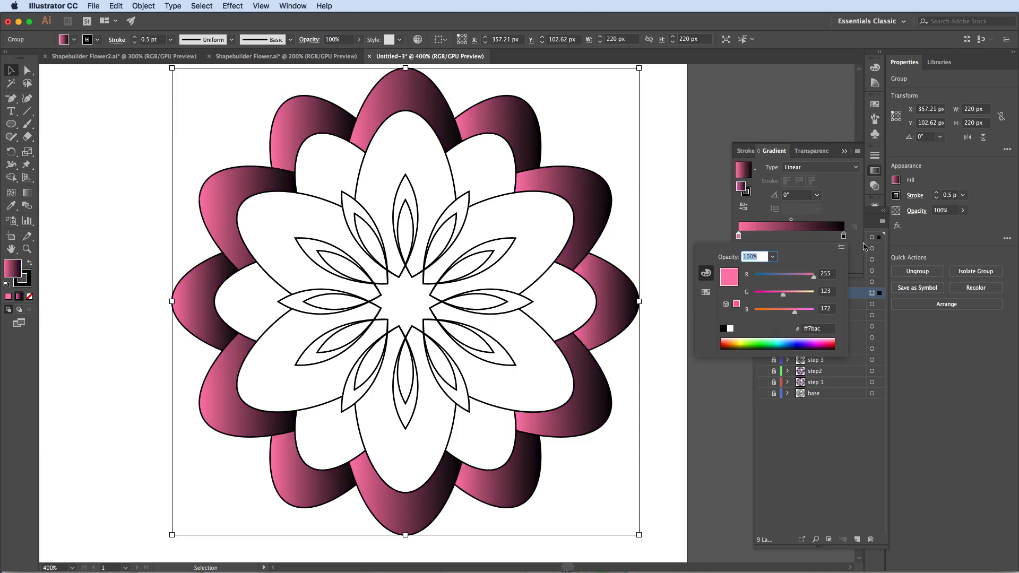
Set the end colour of the outer petals' gradient to 9e005d.
click(844, 237)
double_click(843, 237)
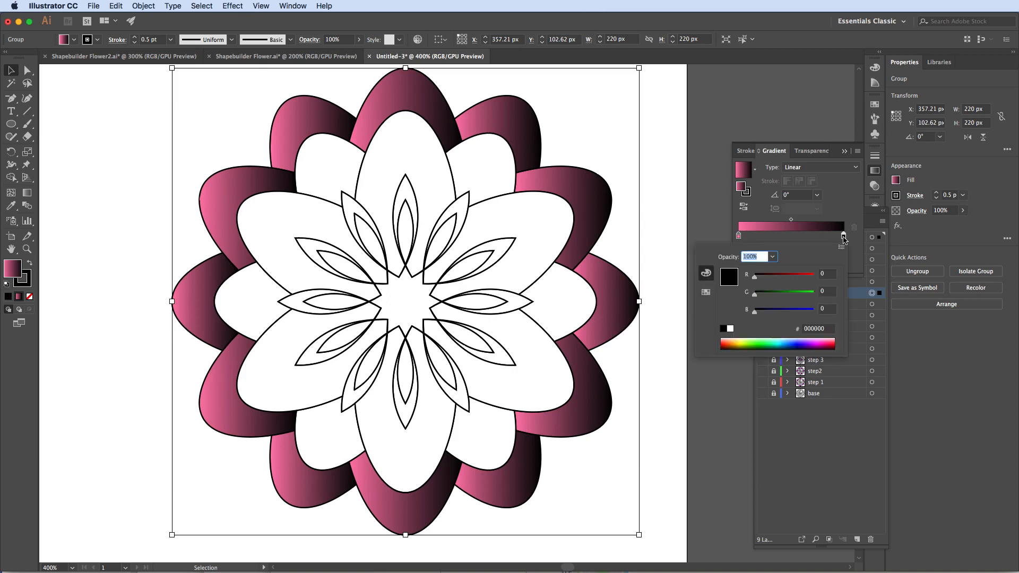
click(822, 329)
drag(829, 327, 779, 327)
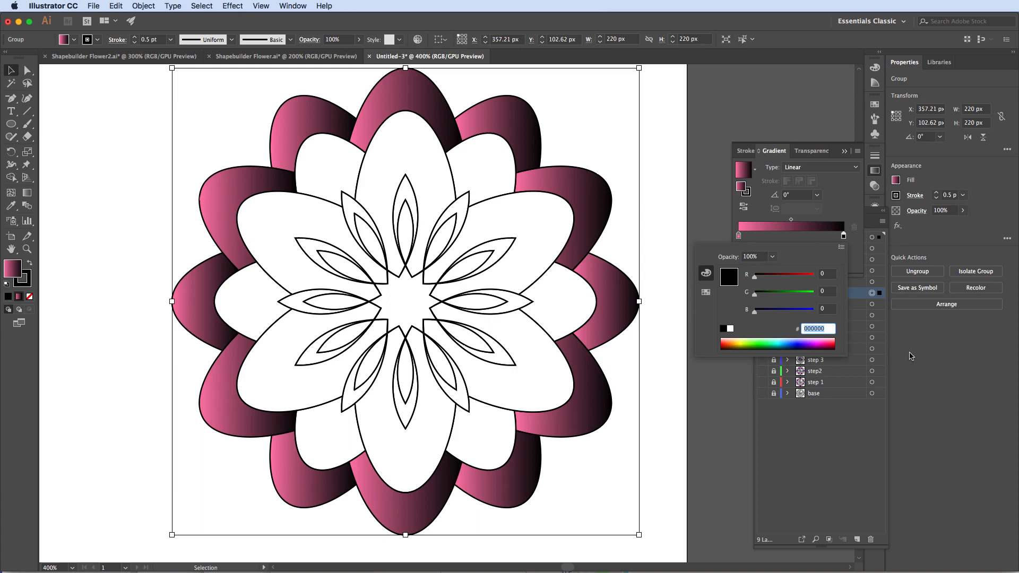
text(9e005d)
key(Tab)
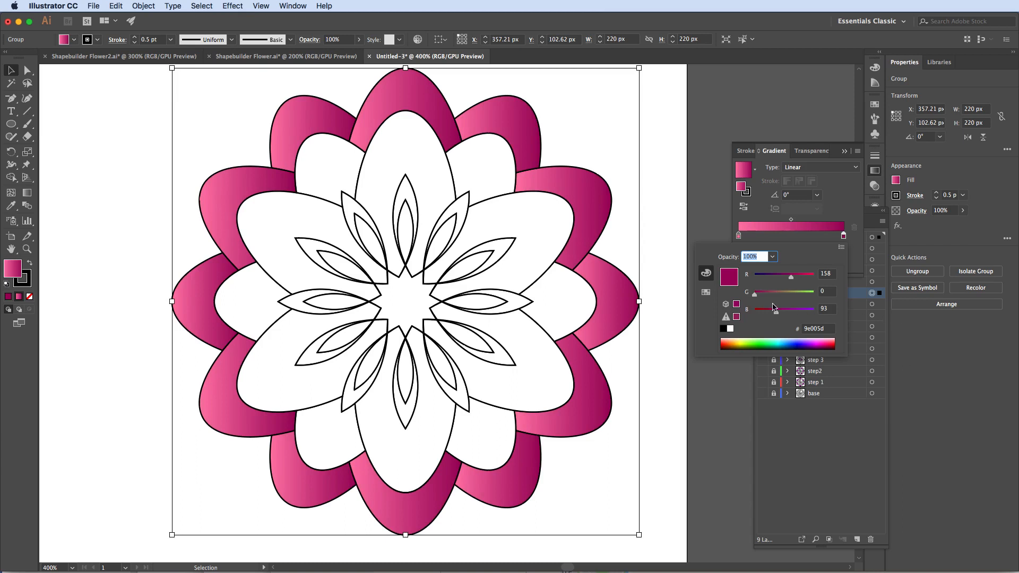
click(842, 189)
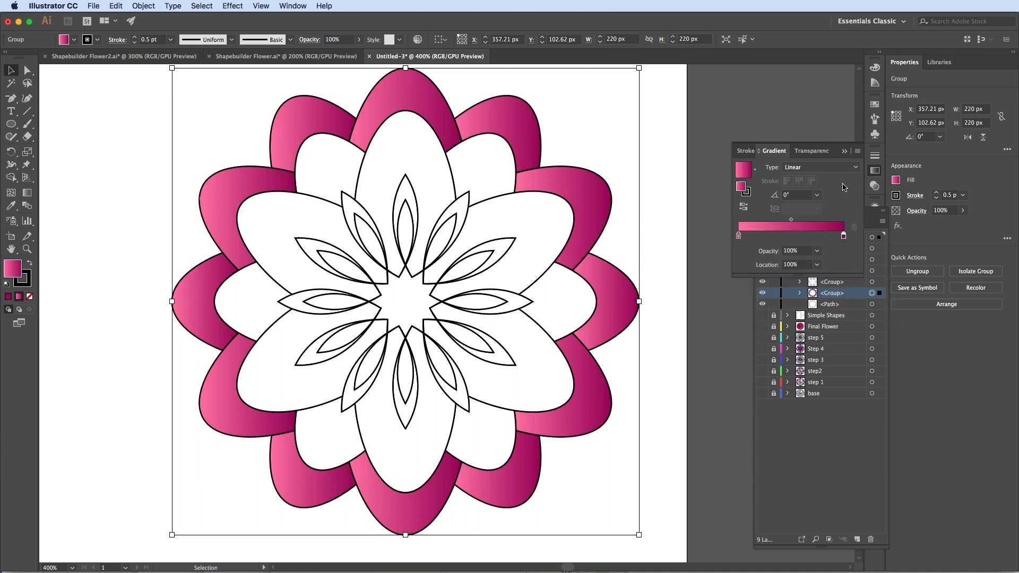
Change the outer petals' gradient type to Radial and collapse the gradient settings.
click(854, 168)
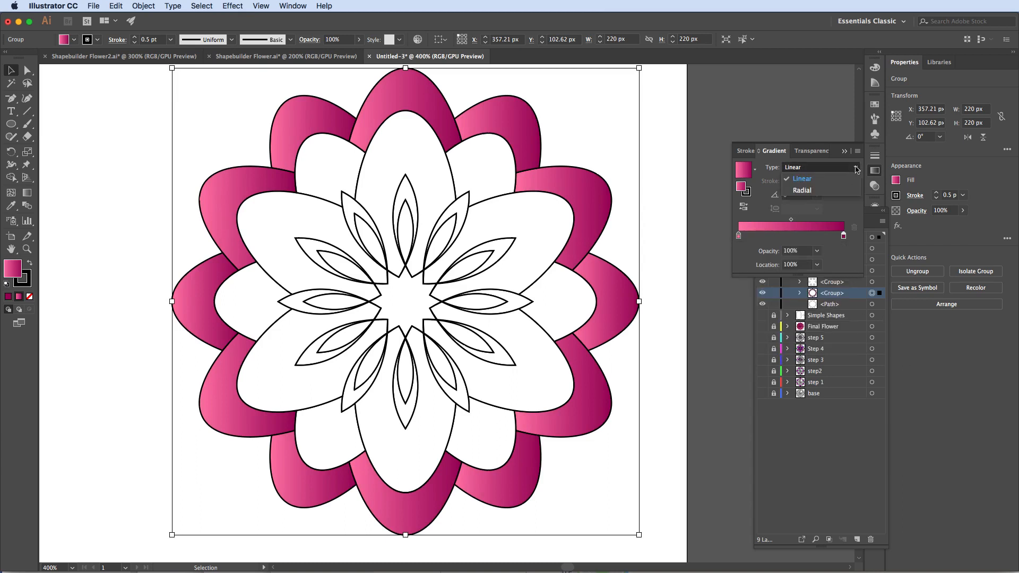
click(803, 190)
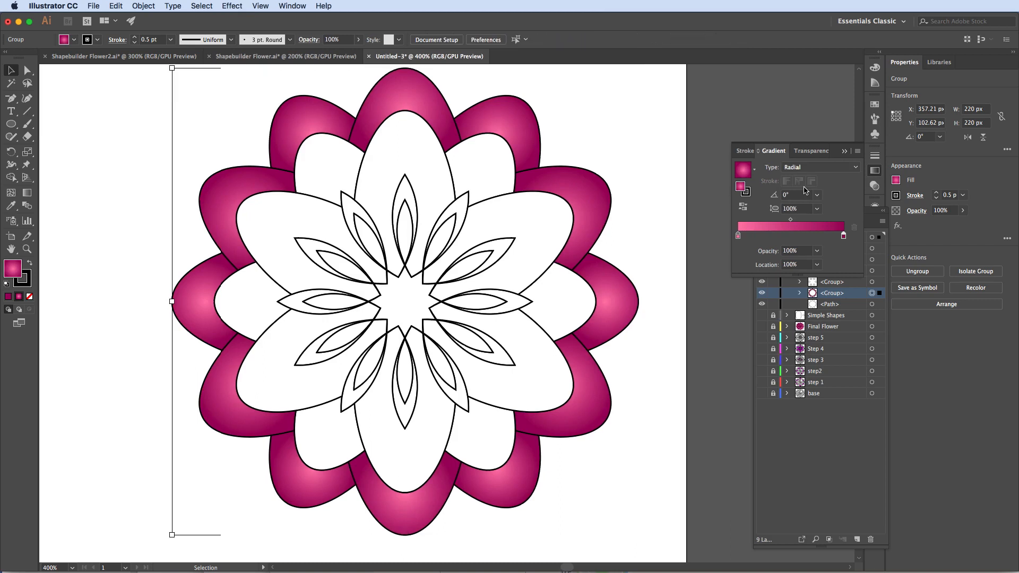
click(845, 151)
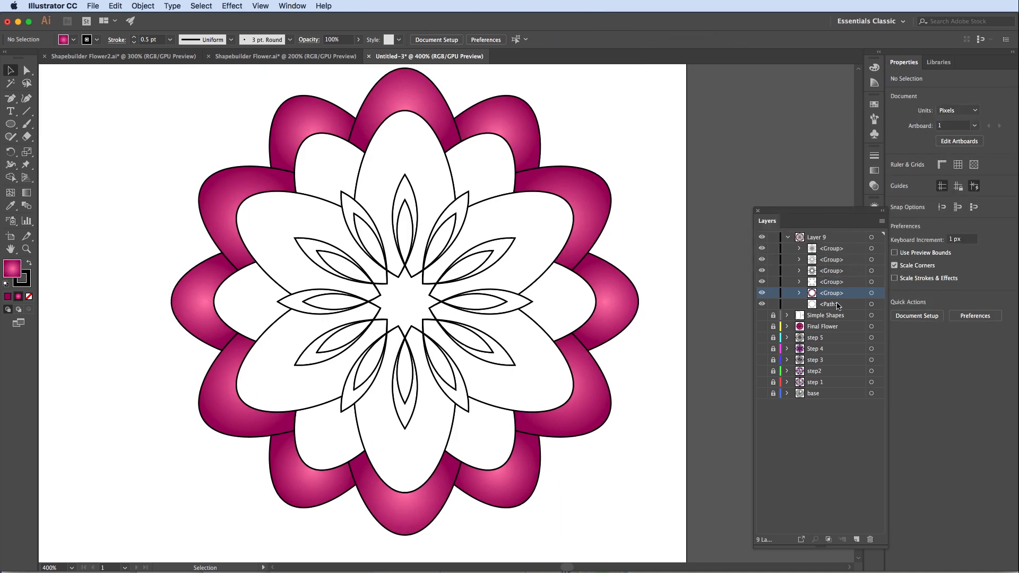
Copy the outer petals' radial gradient to the group of six smaller rounded petals with the Eyedropper.
click(872, 283)
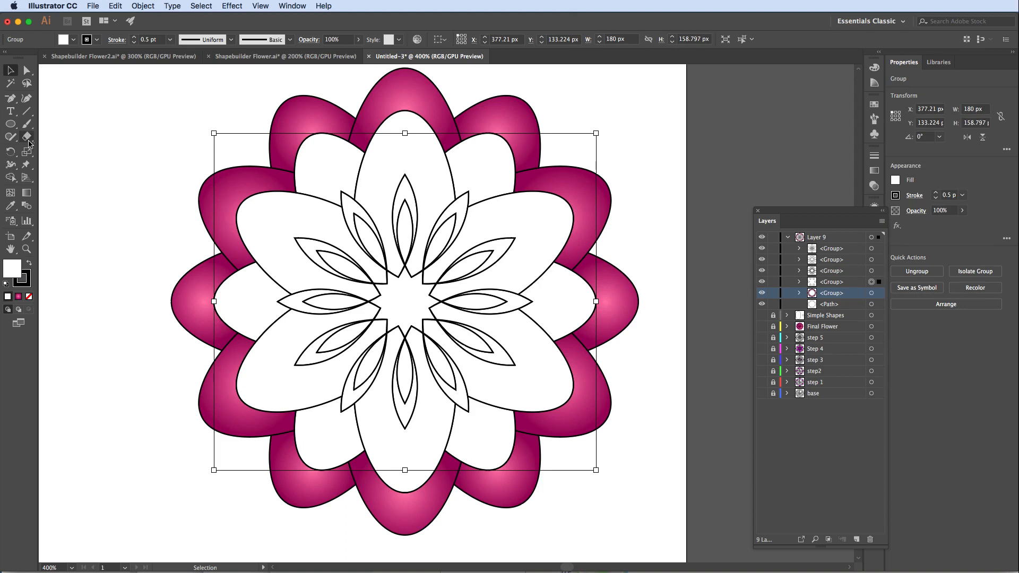
click(10, 207)
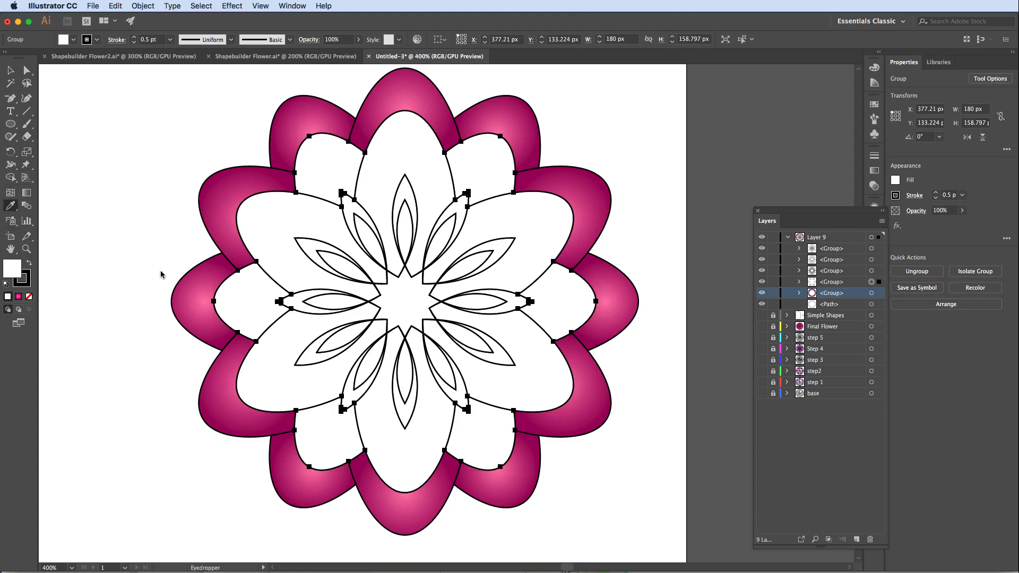
click(202, 291)
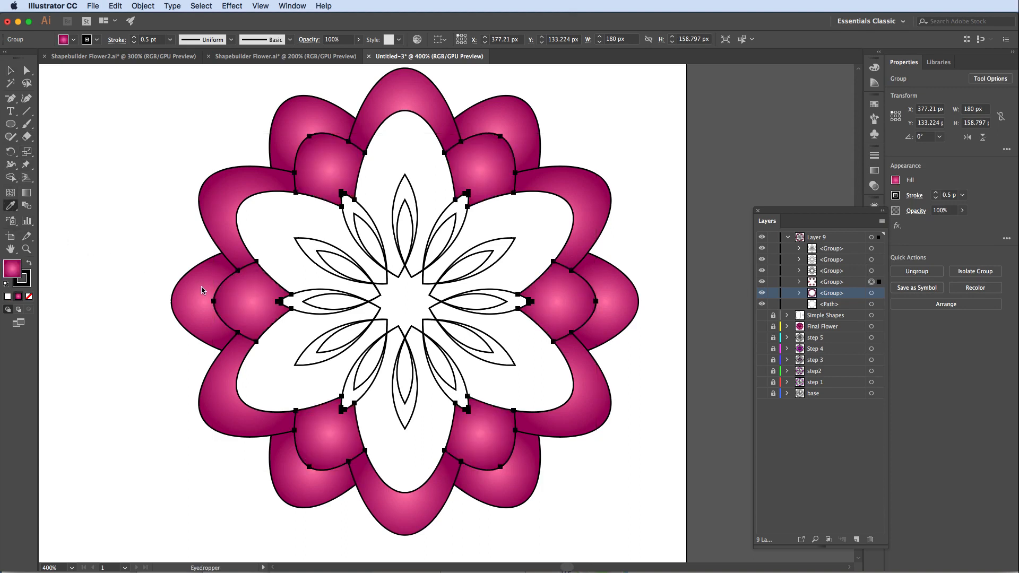
Copy the pink radial gradient with the Eyedropper to the three groups of large inner petals, pointed leaves and small leaves.
click(871, 271)
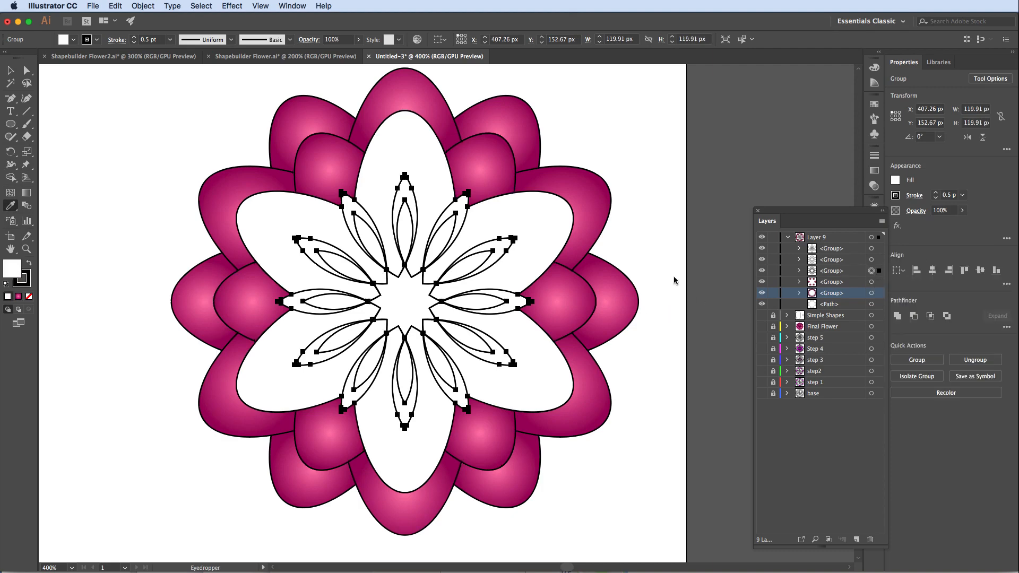
click(853, 272)
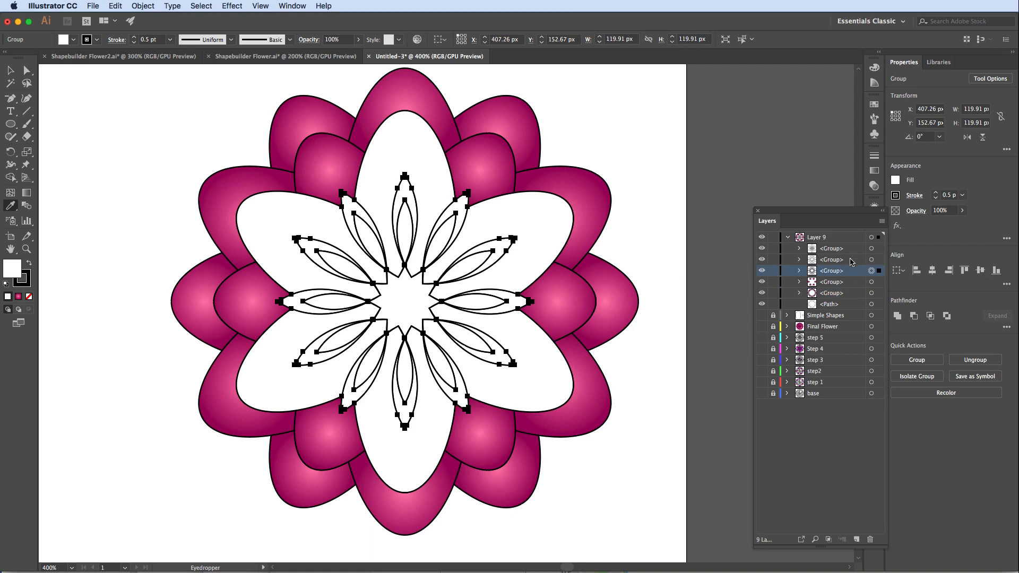
shift+click(851, 260)
shift+click(851, 249)
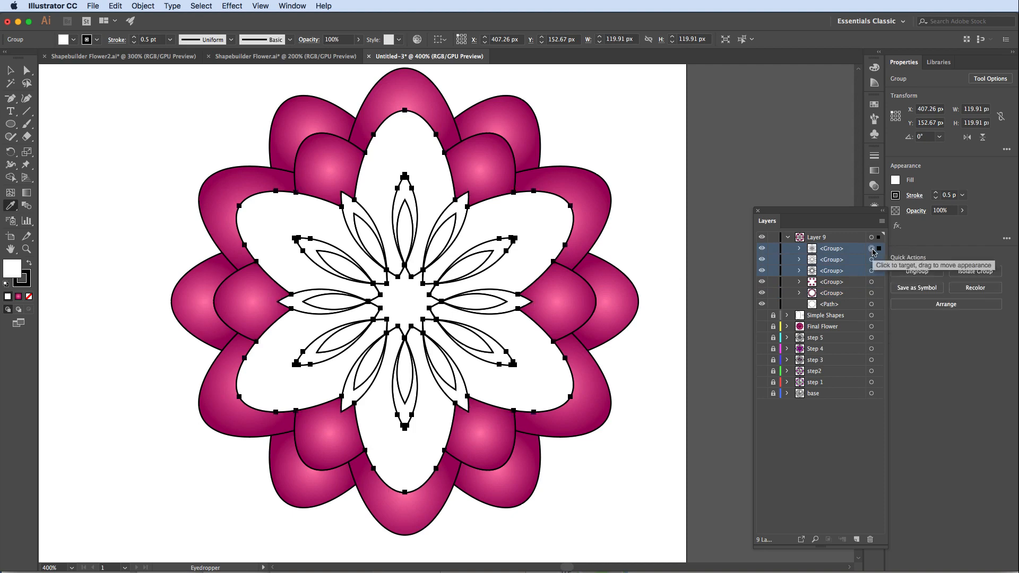
shift+click(871, 249)
shift+click(871, 260)
shift+click(872, 272)
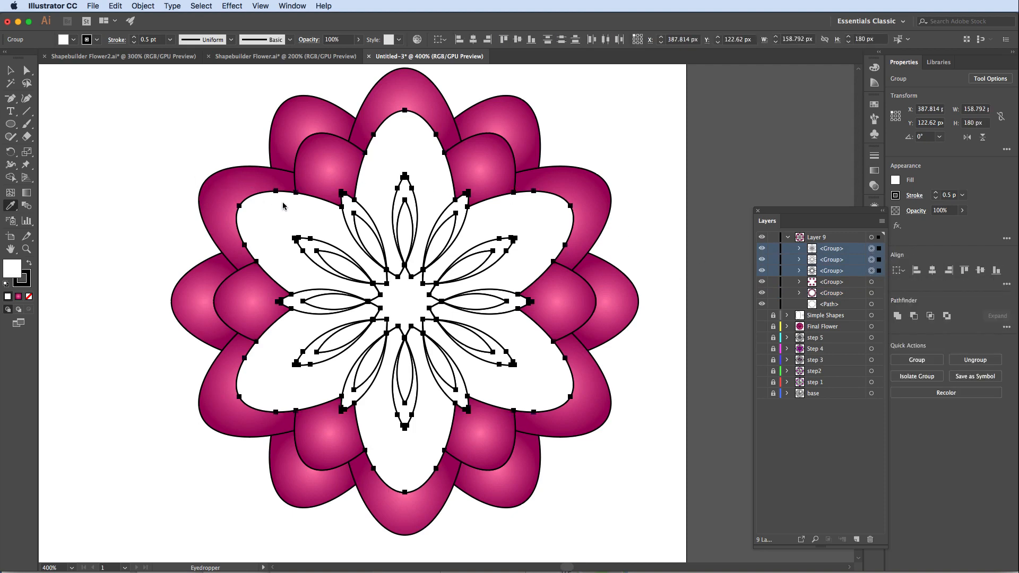
click(330, 179)
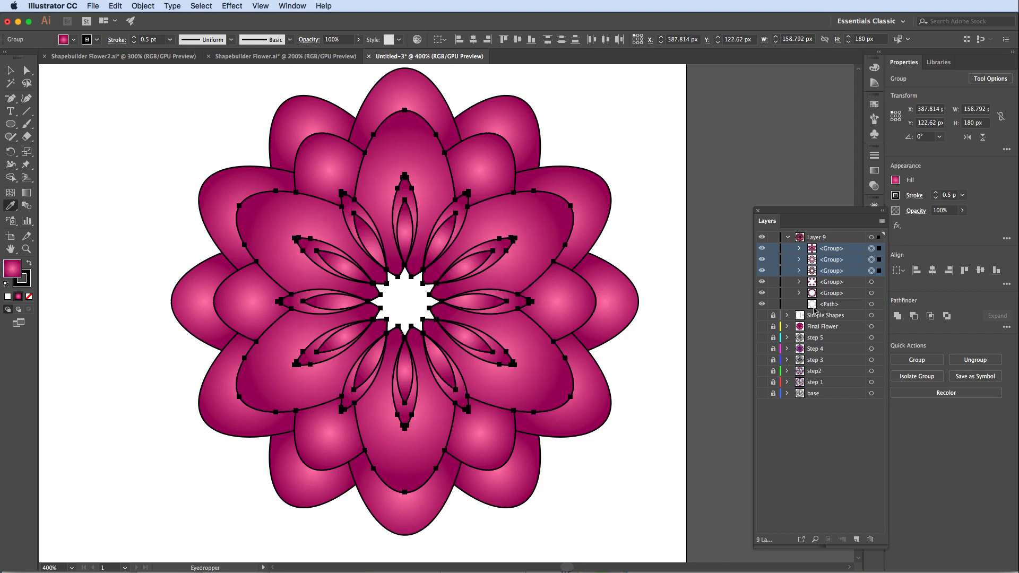
Fill the central star with the petals' pink radial gradient using the Eyedropper and return to the Selection tool.
click(872, 304)
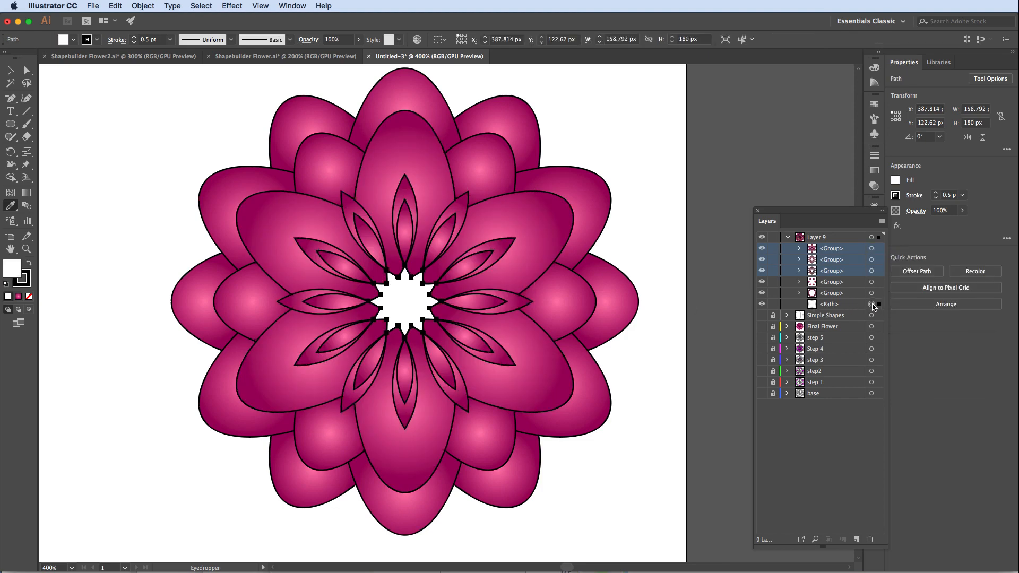
click(530, 335)
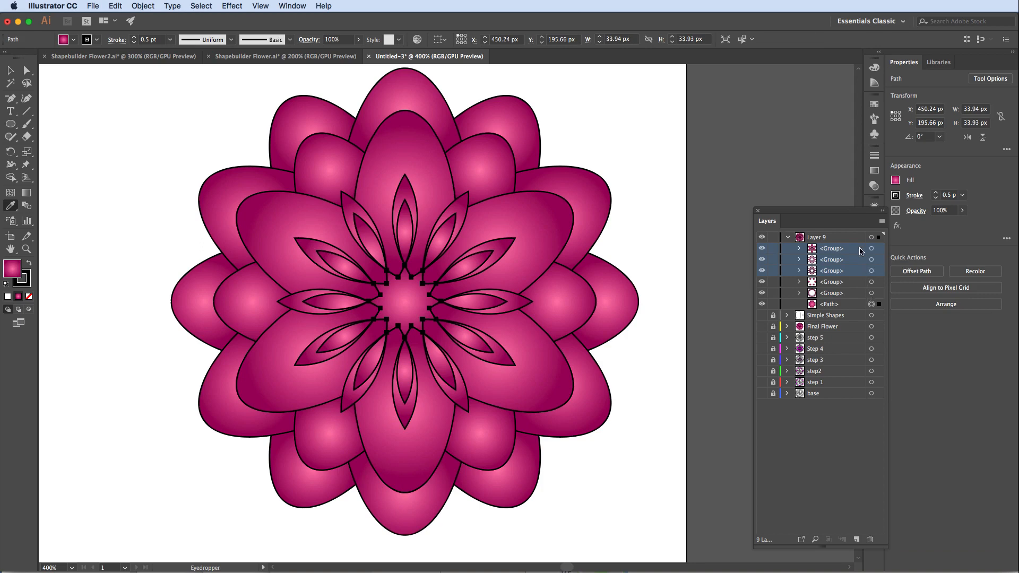
key(v)
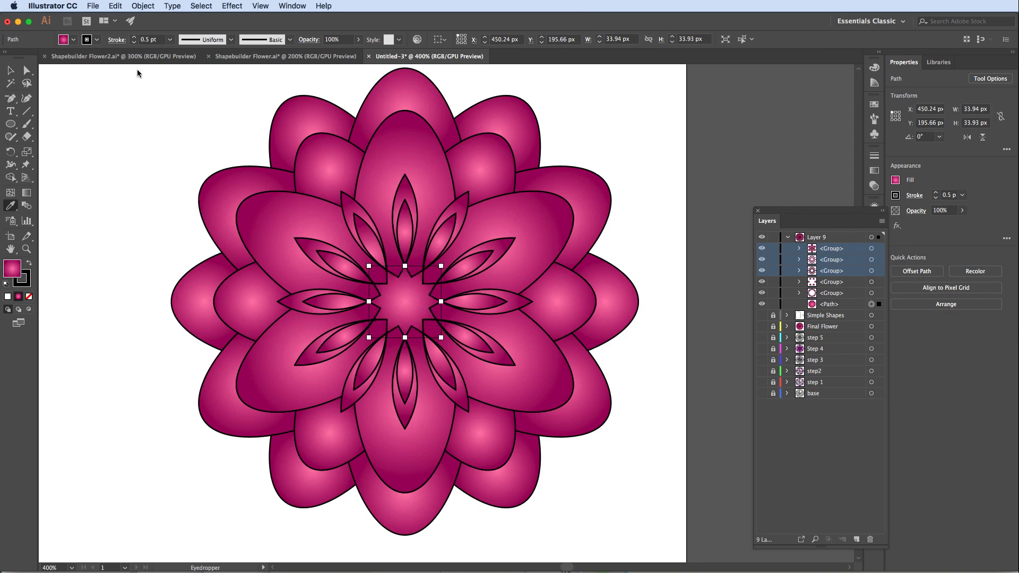
Remove the stroke from every part of the flower and deselect it.
mouse_move(143, 66)
mouse_down()
mouse_move(256, 166)
mouse_move(484, 409)
mouse_move(677, 506)
mouse_move(678, 546)
mouse_move(678, 531)
mouse_up()
click(89, 39)
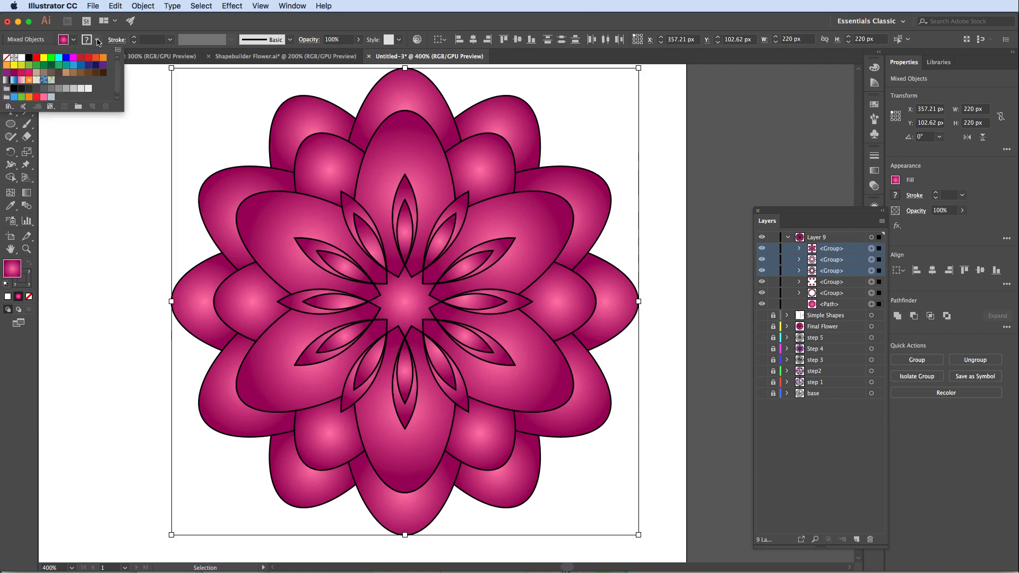
click(7, 58)
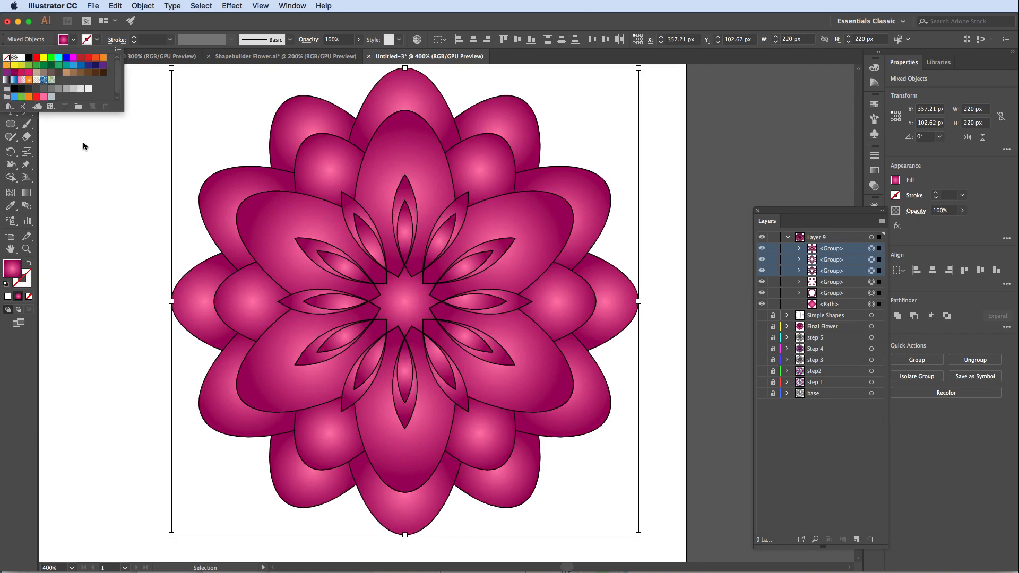
click(83, 142)
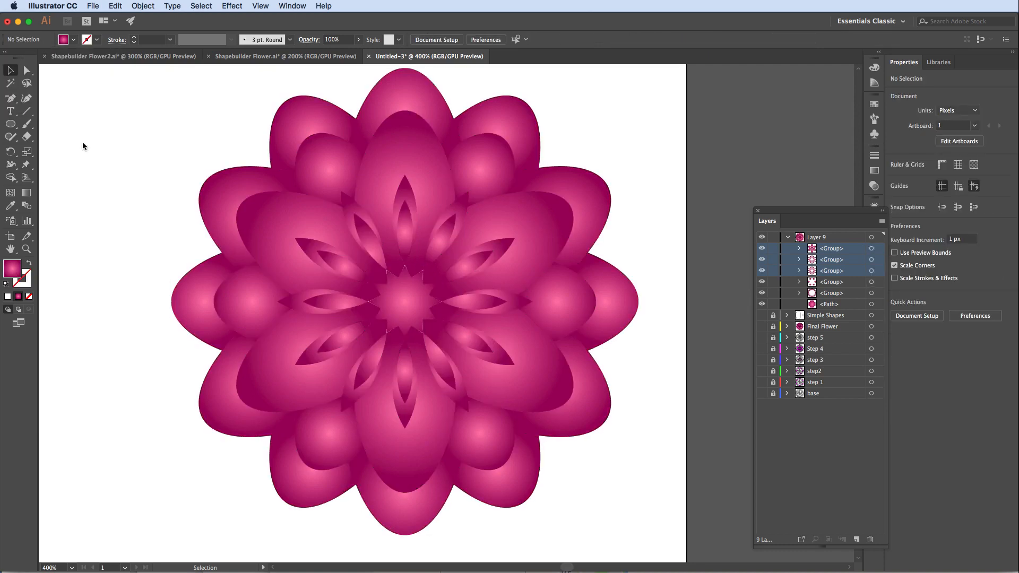
Change the inner colour stop of the central star's radial gradient to black.
click(872, 304)
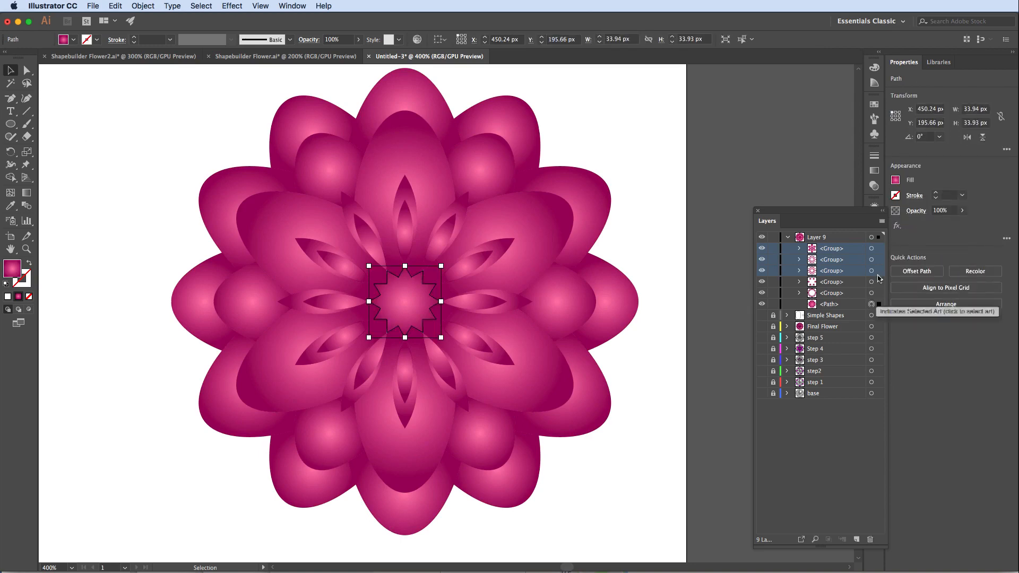
click(873, 171)
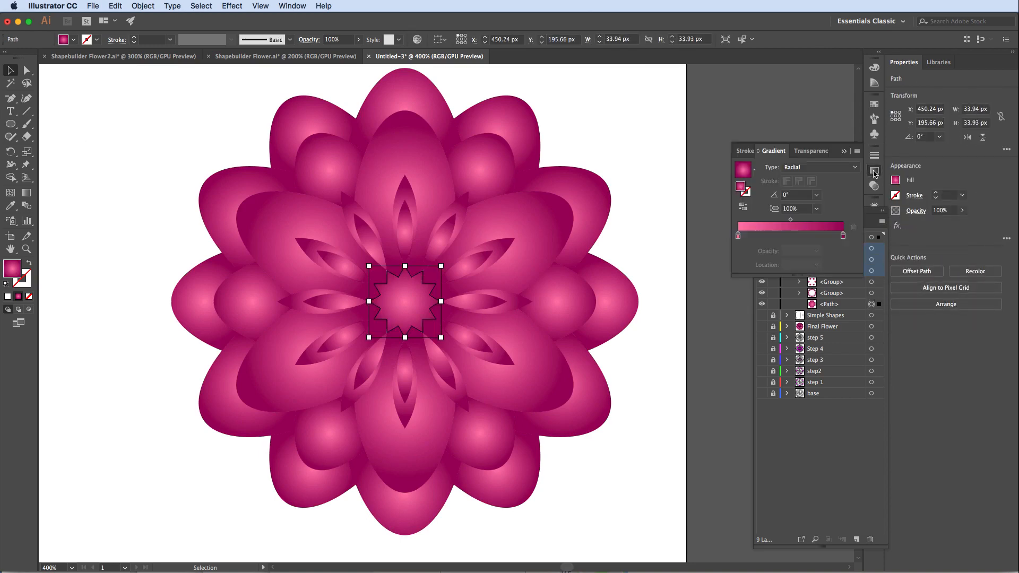
click(738, 235)
double_click(738, 236)
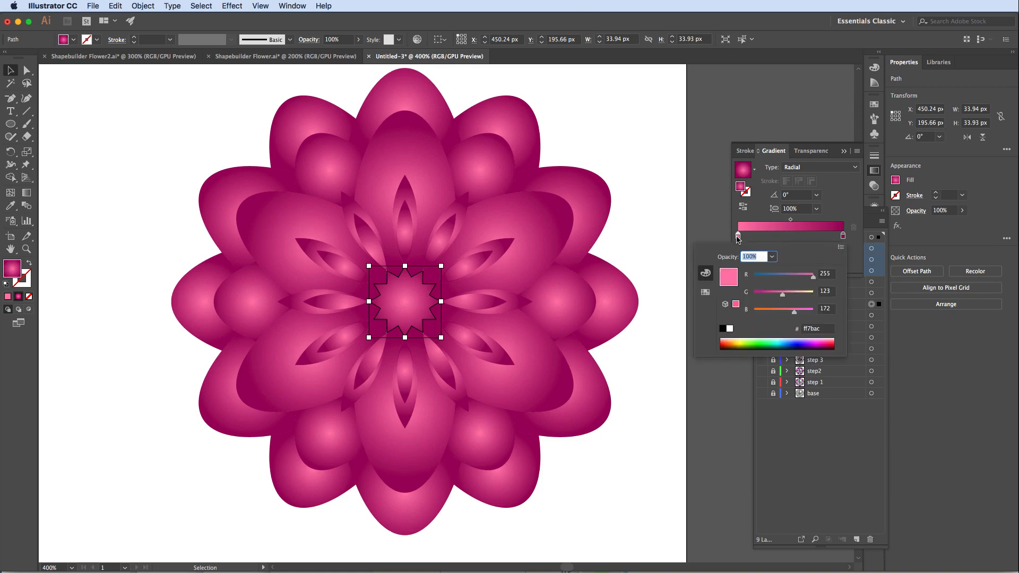
click(723, 329)
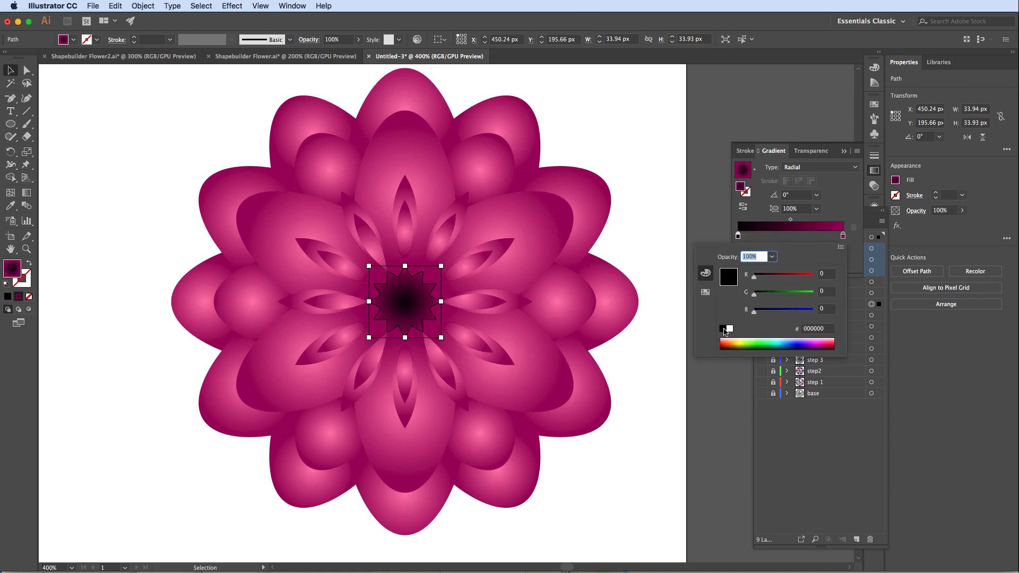
Move the outer colour stop of the central star's gradient inward to about 84% and deselect the star.
click(844, 237)
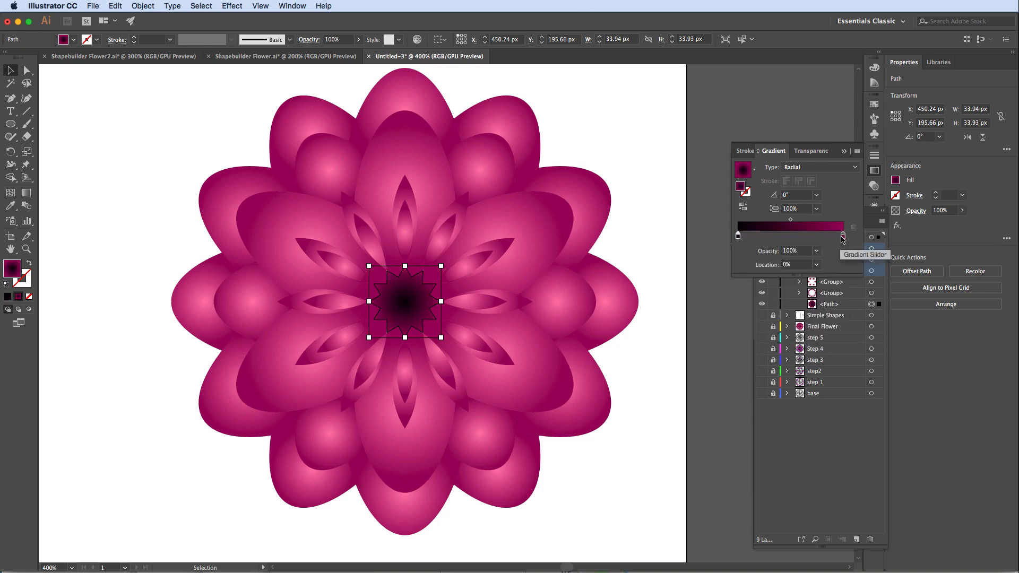
drag(844, 240, 827, 240)
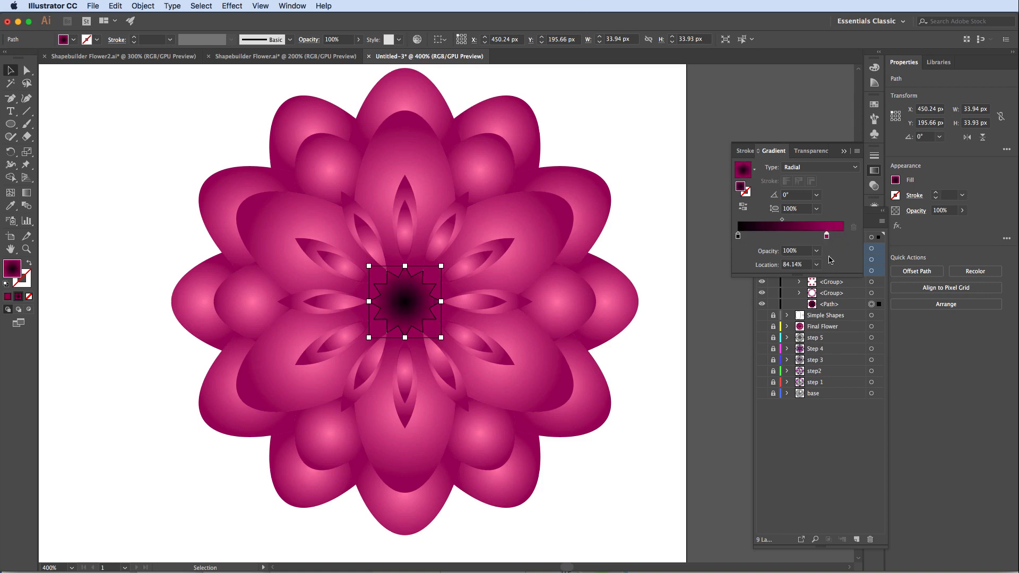
click(801, 265)
drag(799, 264, 735, 266)
click(474, 300)
click(653, 514)
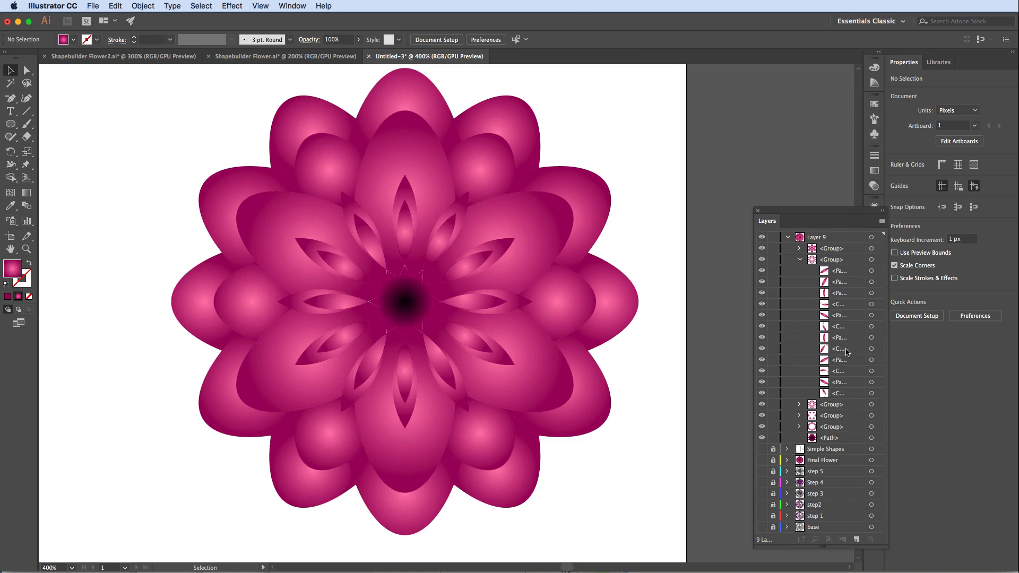
Try deleting the whole compound path of the small leaf at the flower's lower left.
click(871, 348)
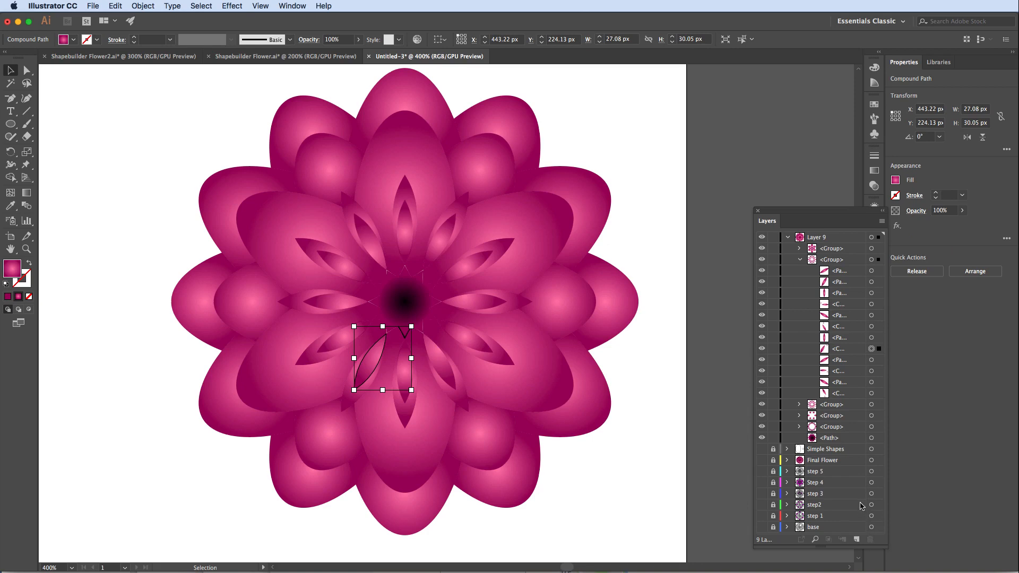
click(844, 351)
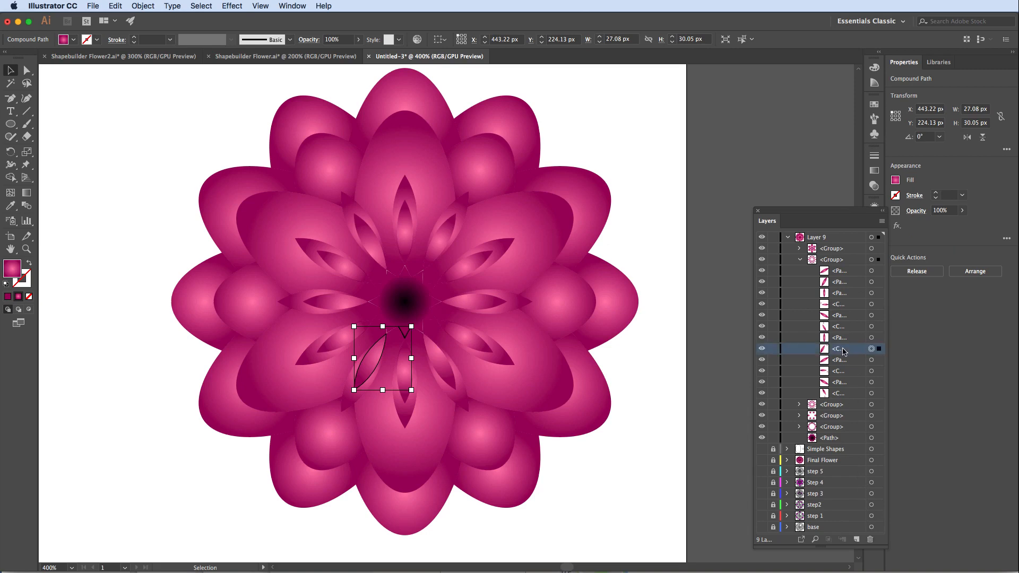
click(871, 539)
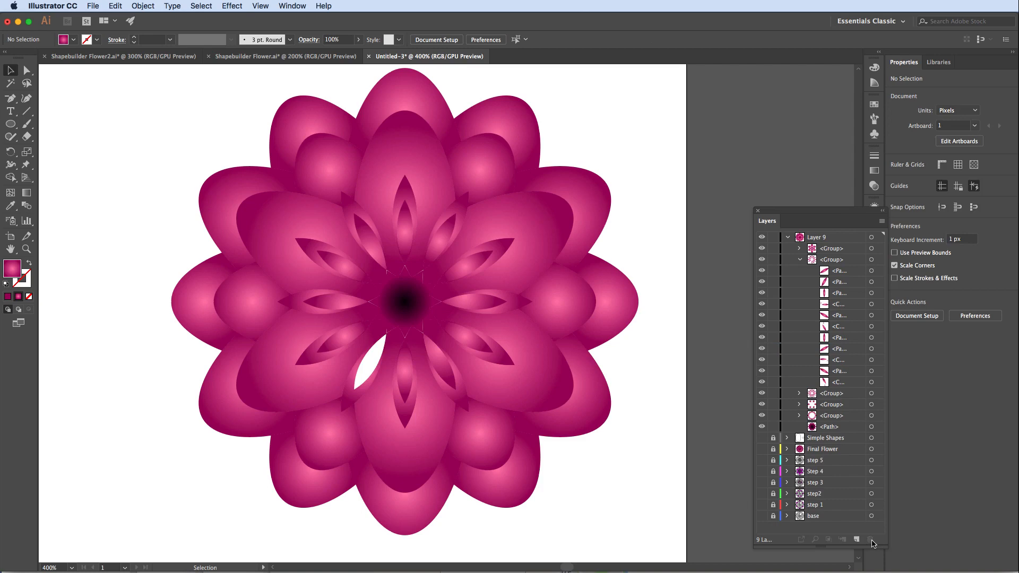
key(super+z)
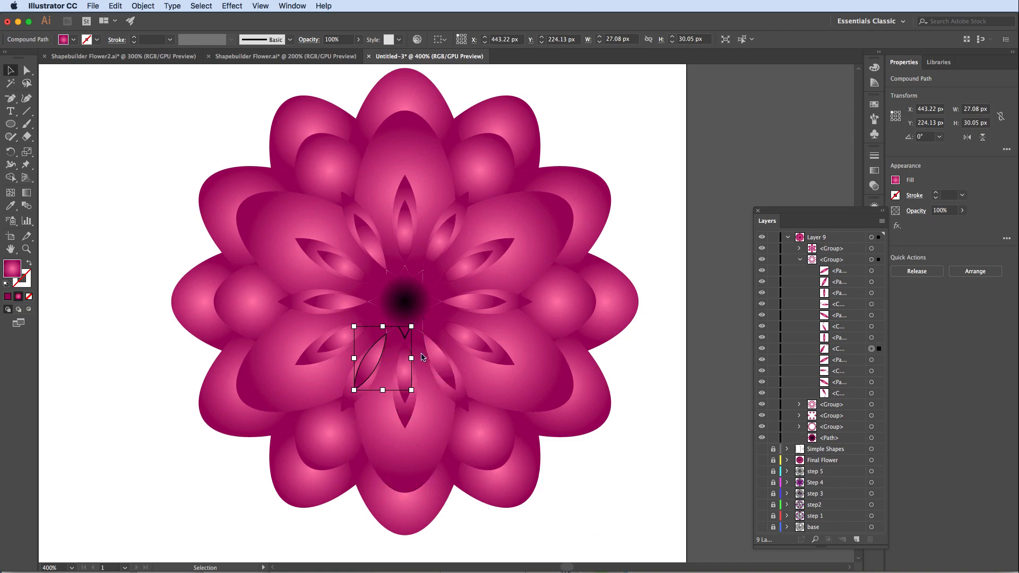
Delete only the stray triangle below the flower's centre from the lower-left small leaf's compound path, using Direct Selection.
key(a)
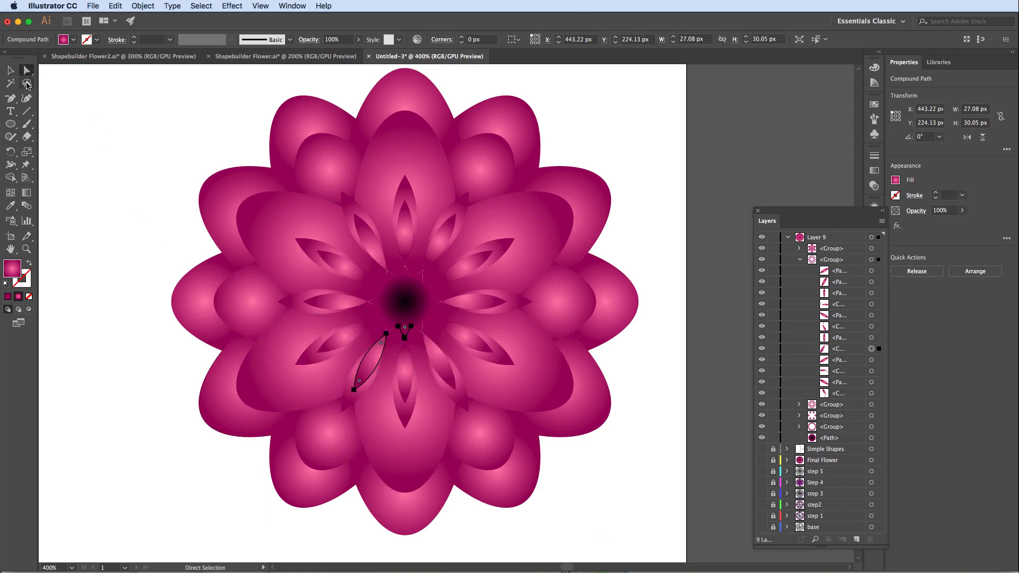
click(404, 338)
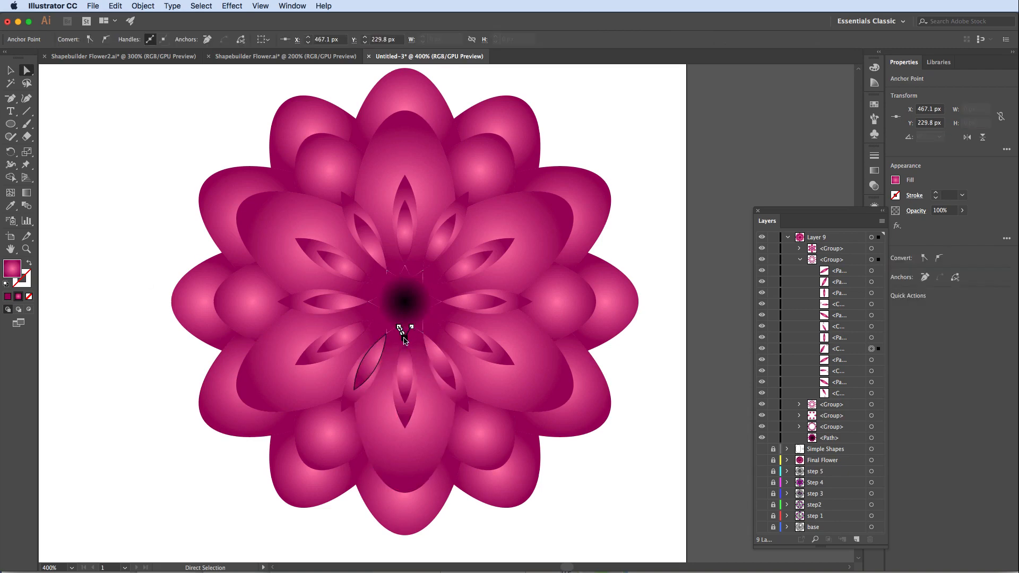
click(403, 337)
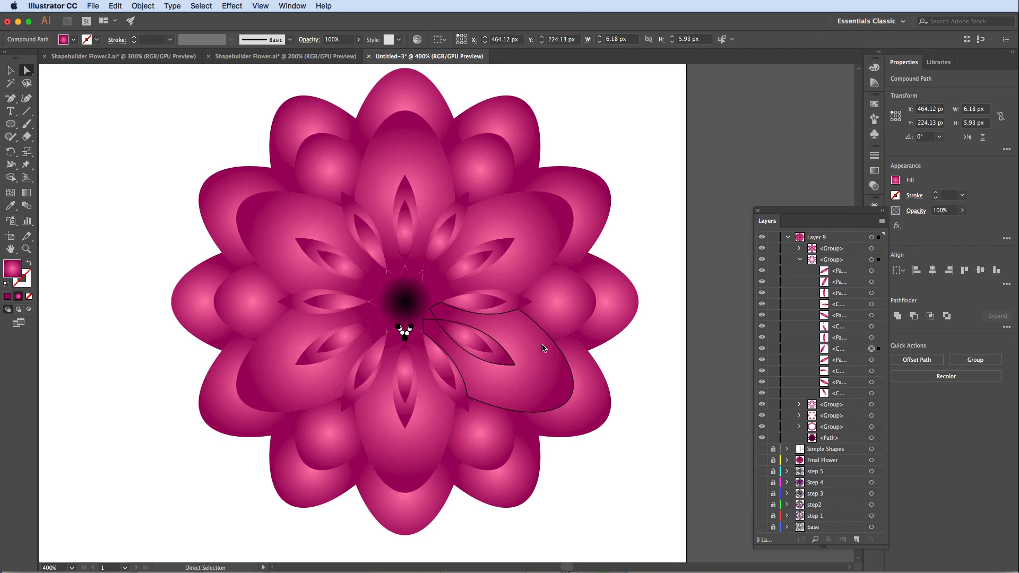
key(v)
key(super+equal)
key(a)
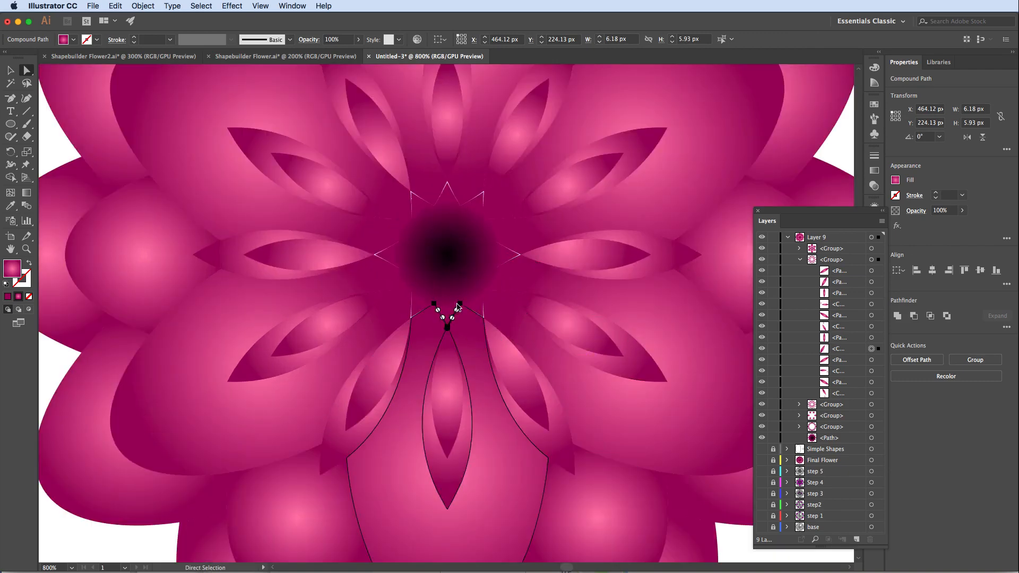
click(459, 304)
key(Delete)
key(Delete)
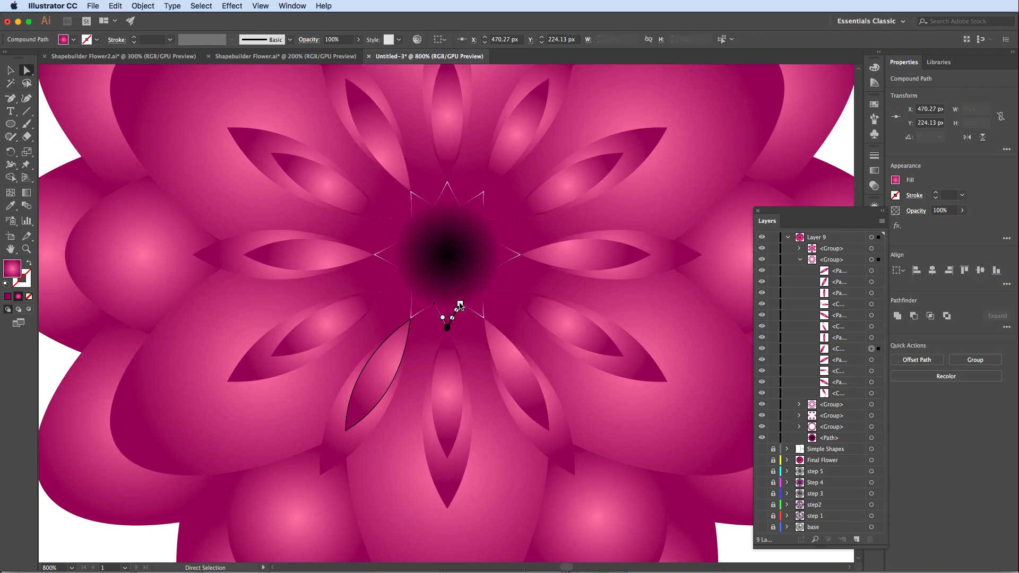
click(459, 305)
Delete the two stray triangles at the lower right and upper right of the central star, keeping their leaves.
click(496, 271)
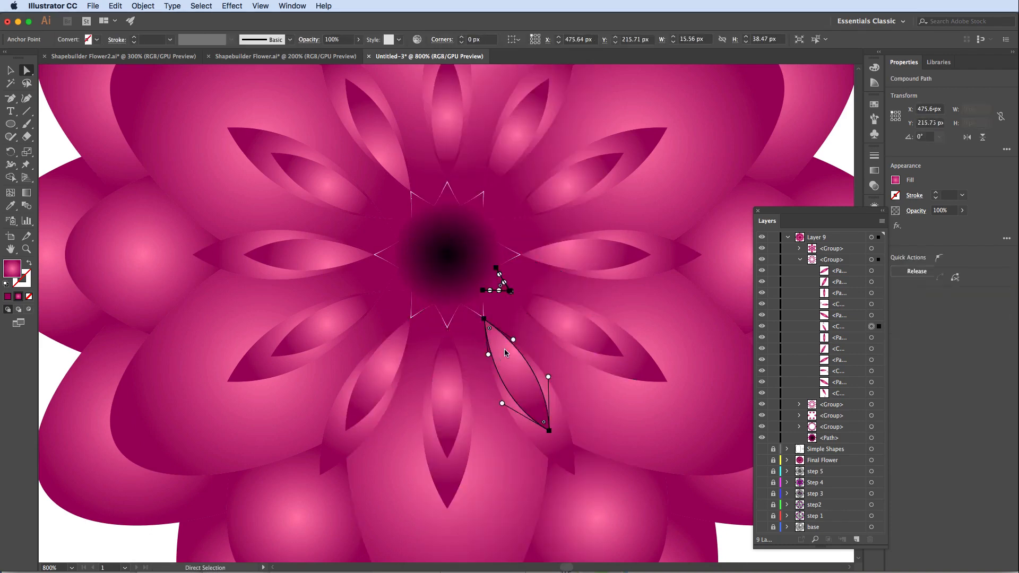
key(Delete)
click(452, 372)
key(super+shift+a)
click(496, 224)
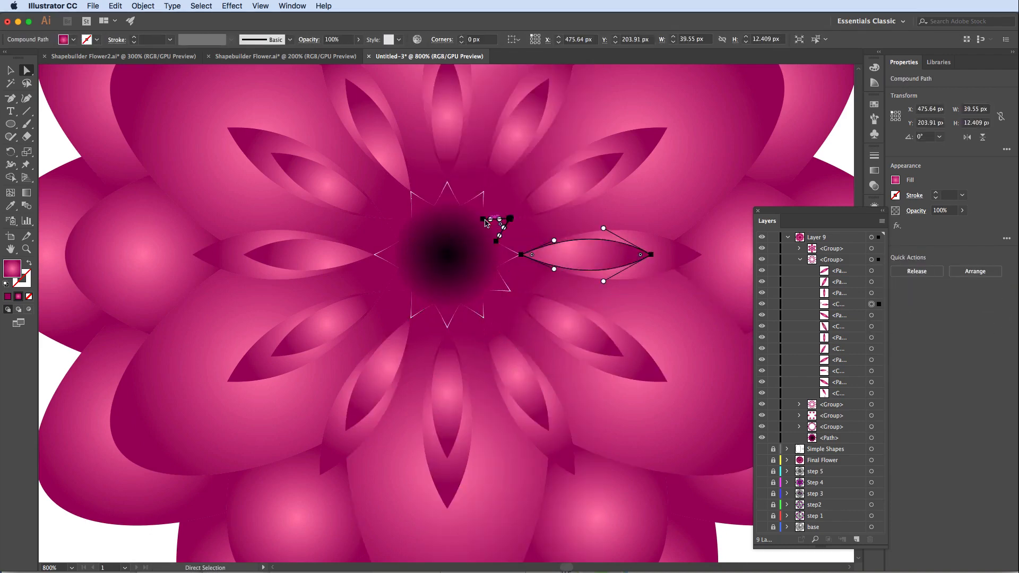
click(483, 219)
key(Delete)
key(Delete)
Delete the two stray triangles at the upper left and lower left of the central star, keeping their leaves.
click(452, 130)
click(398, 238)
key(Delete)
key(Delete)
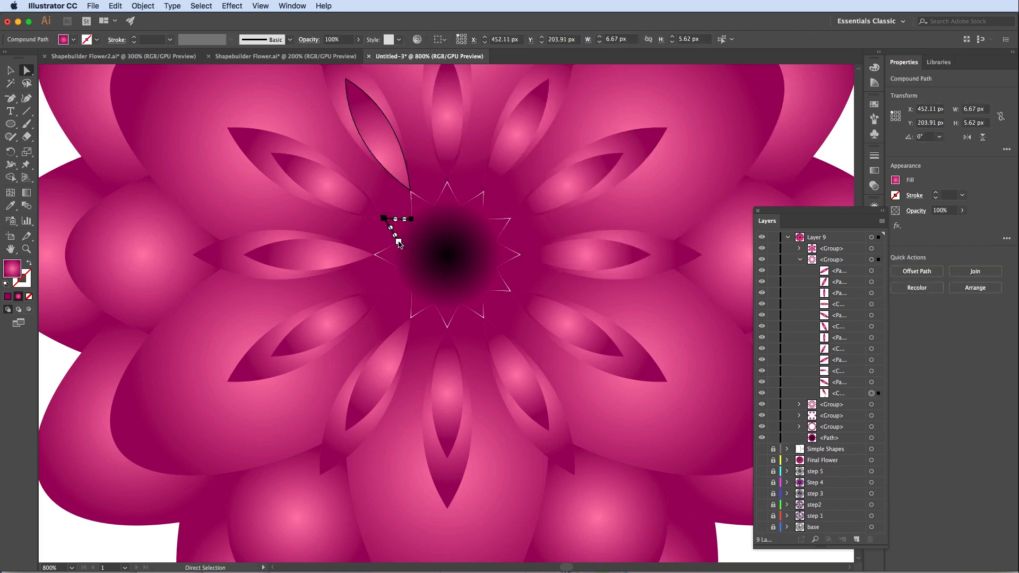
click(393, 278)
click(398, 271)
key(Delete)
key(Delete)
click(336, 259)
click(583, 250)
click(562, 191)
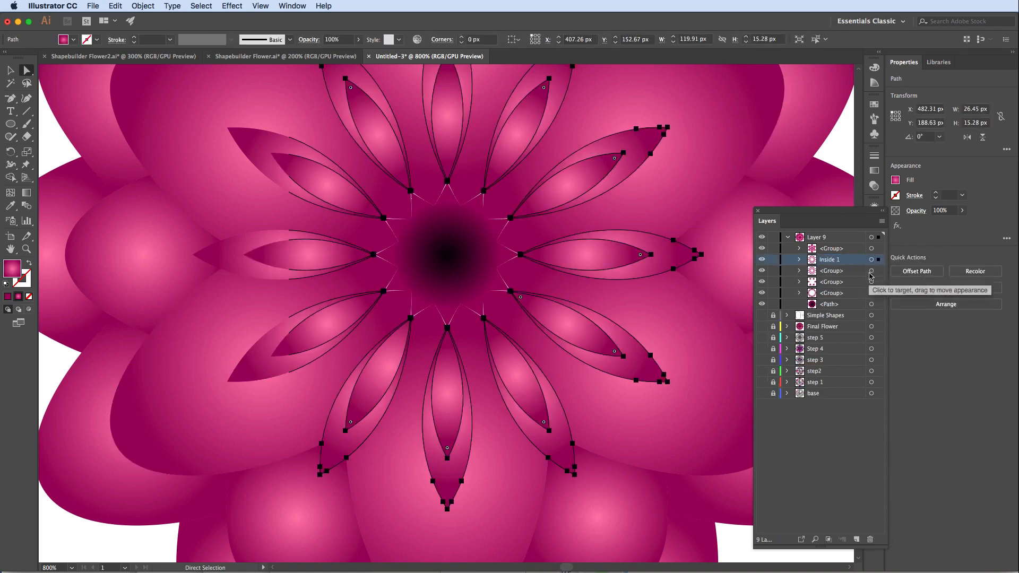
Rename the group of pointed leaves around the small inner leaves as Inside 2.
click(871, 271)
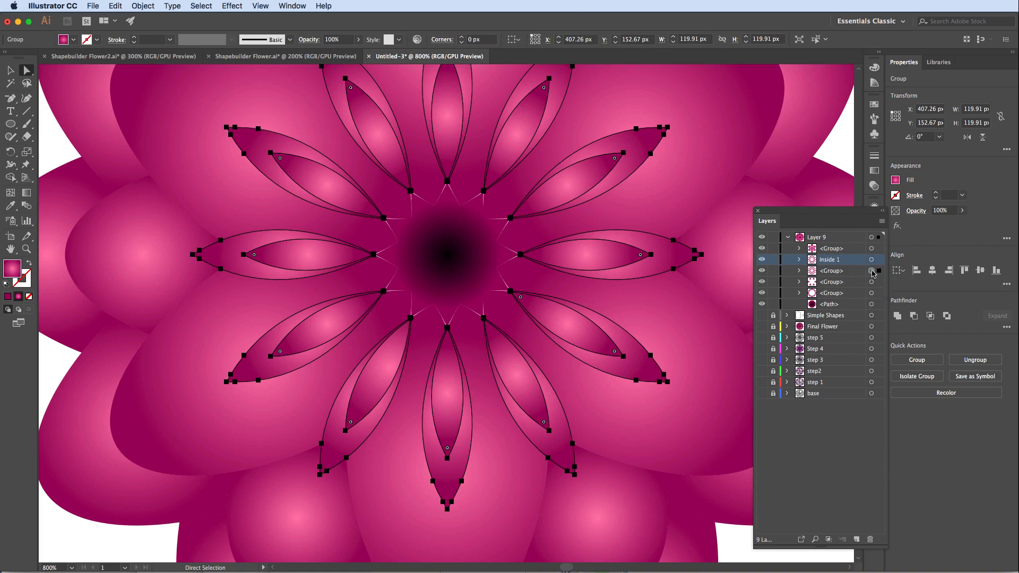
double_click(836, 271)
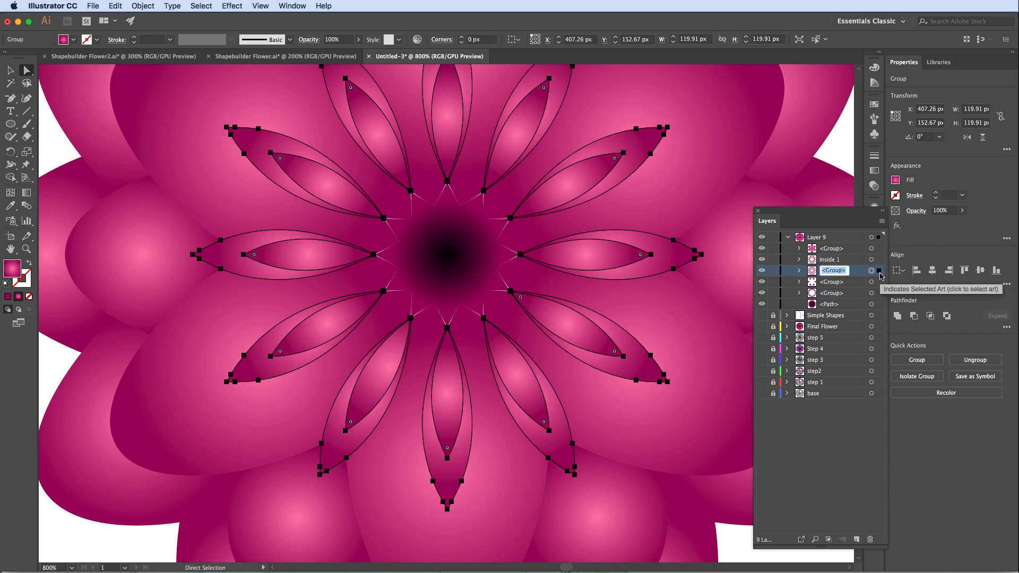
text(Inside 2)
key(Return)
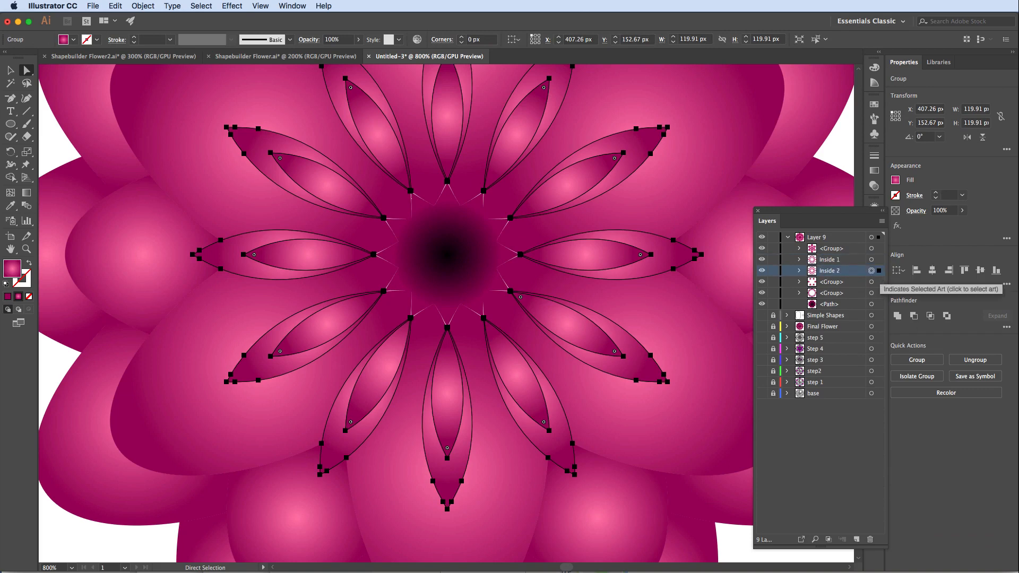
Check which petals the remaining unnamed groups hold and rename the group of large inner petals as Inside 3.
click(836, 284)
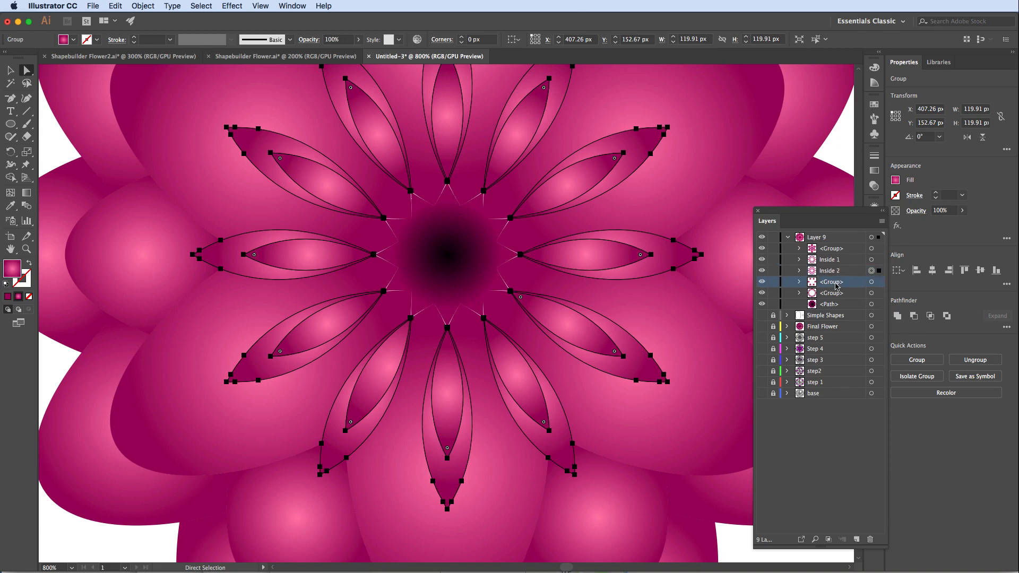
click(872, 283)
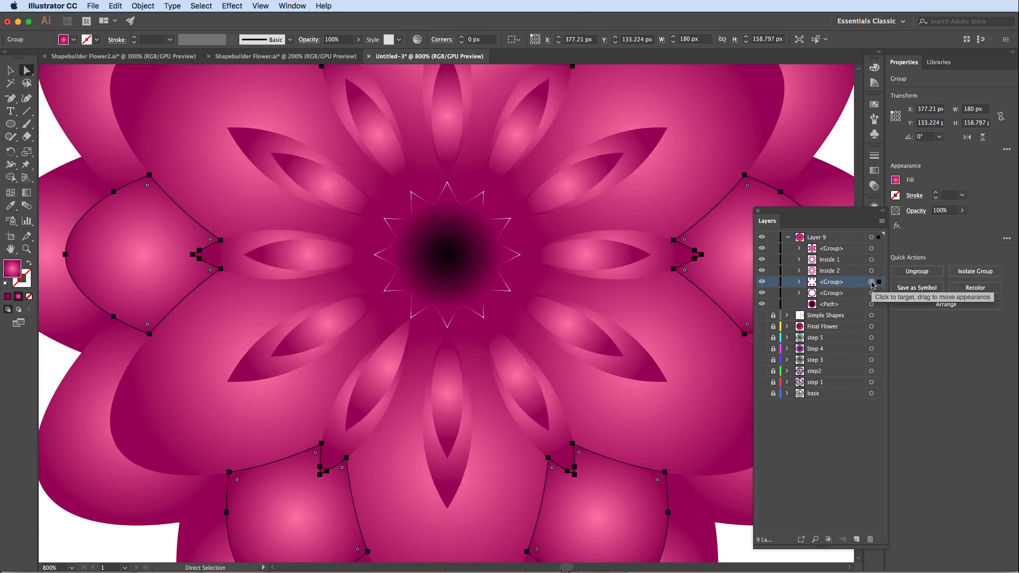
click(871, 270)
click(872, 282)
click(871, 248)
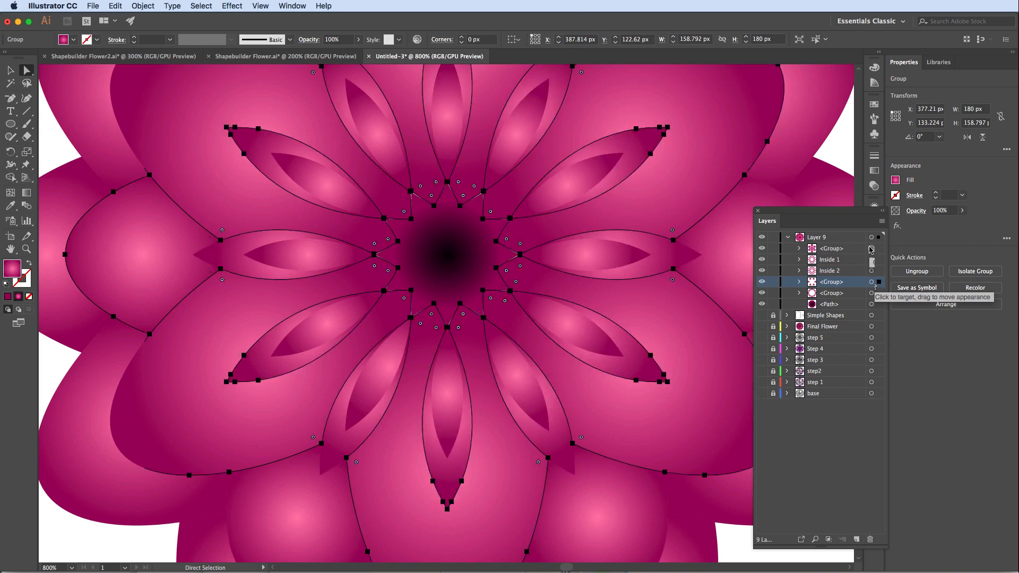
double_click(832, 248)
text(Inside 3)
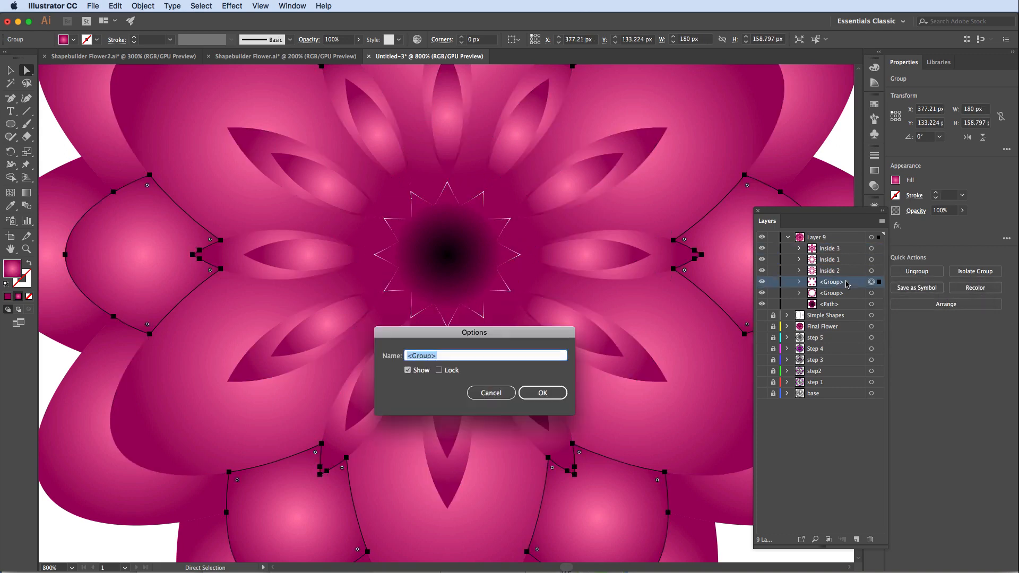
Rename the group of smaller rounded petals as Inside 4 and the group of outer petals as Inside 5.
text(Inside 5)
key(Return)
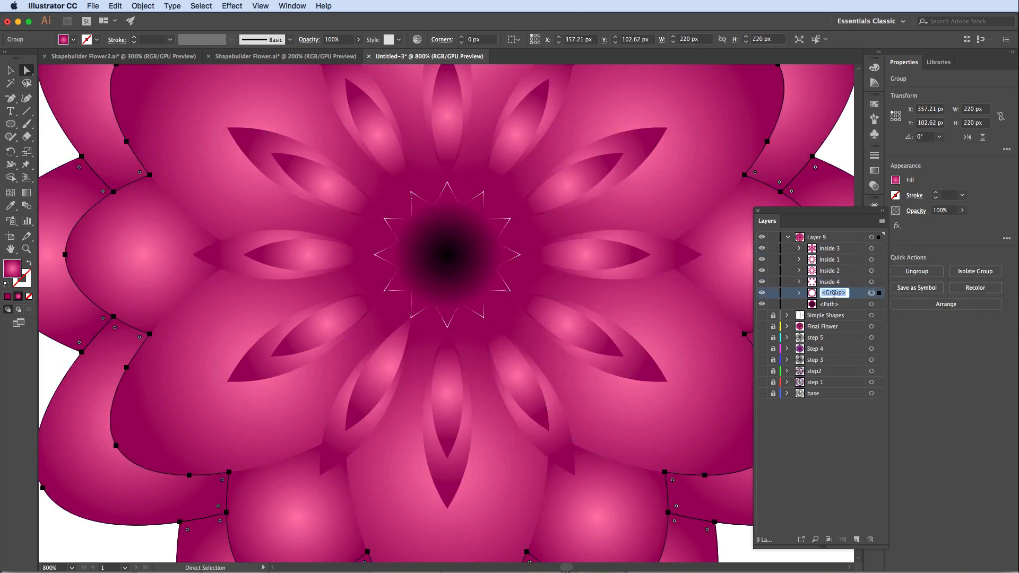
key(super+minus)
key(super+minus)
key(super+minus)
click(638, 388)
click(871, 292)
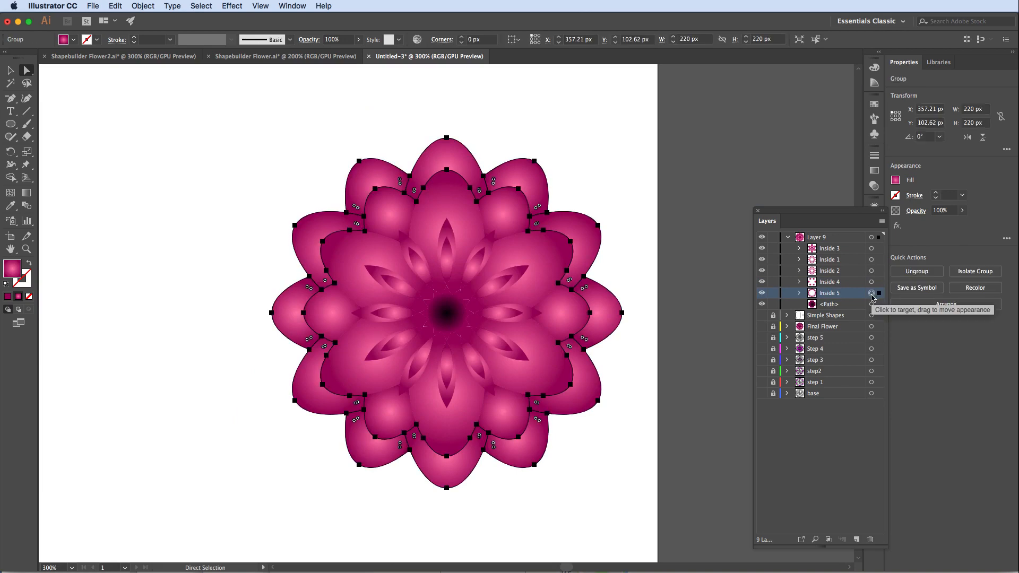
Reorder the groups on Layer 9 so that Inside 1 and Inside 2 sit above Inside 3.
drag(851, 260, 851, 244)
drag(851, 271, 851, 253)
click(871, 259)
click(871, 271)
Apply a Stylize Drop Shadow to the Inside 5 group: Multiply, 75% opacity, 1 px X and Y offsets, 5 px blur, colour 333333.
click(871, 293)
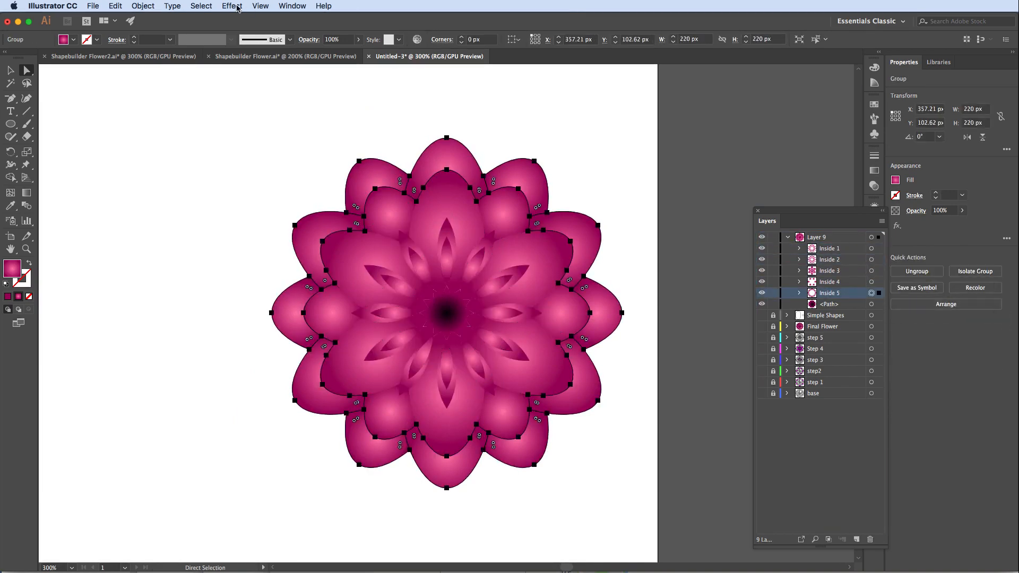
click(232, 6)
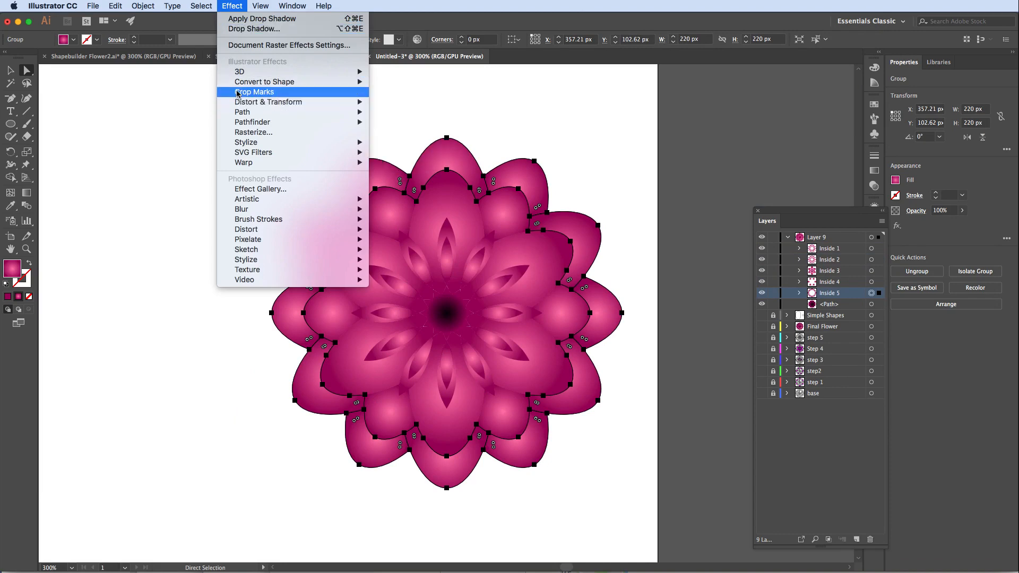
mouse_move(247, 146)
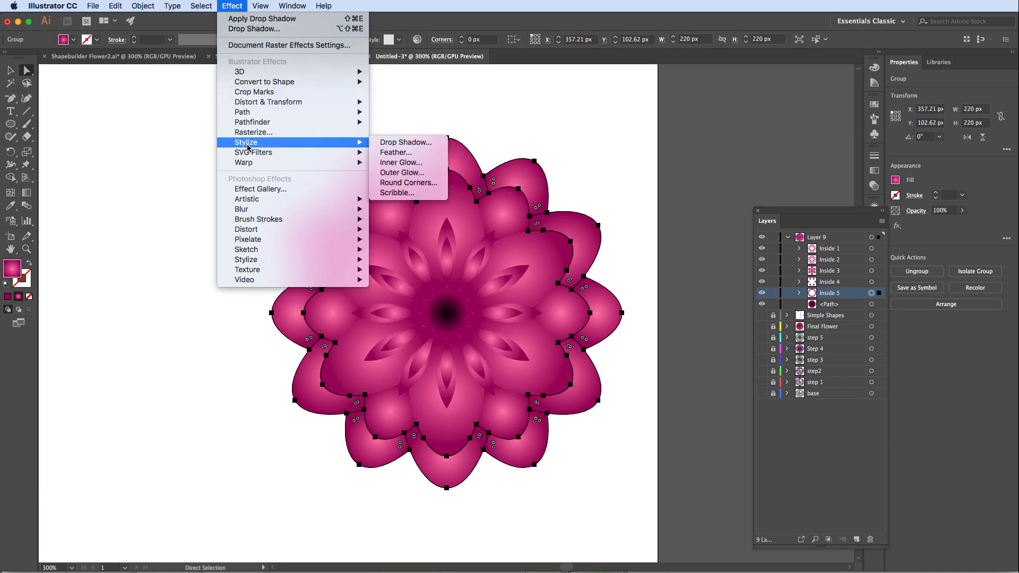
click(405, 142)
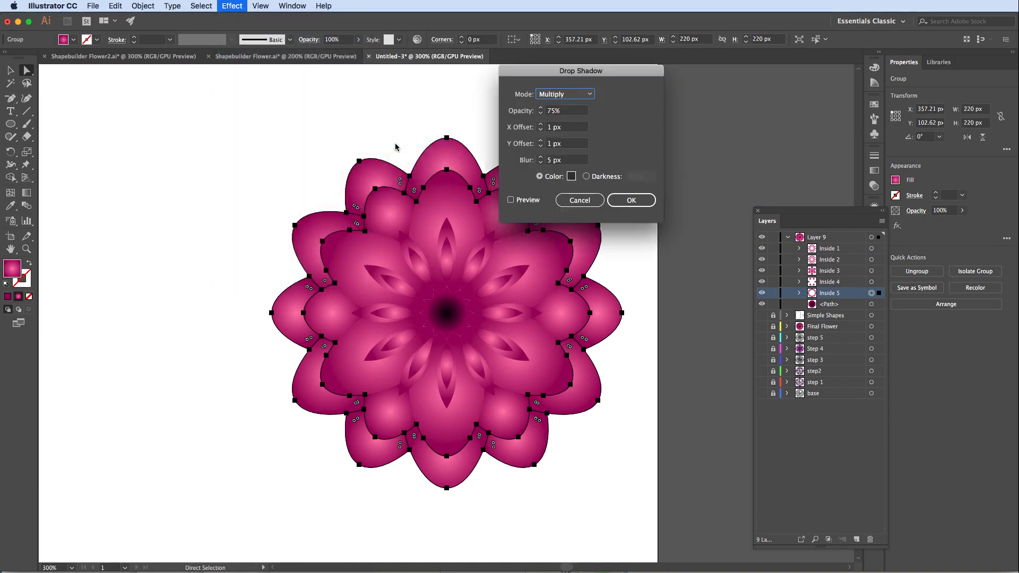
click(511, 201)
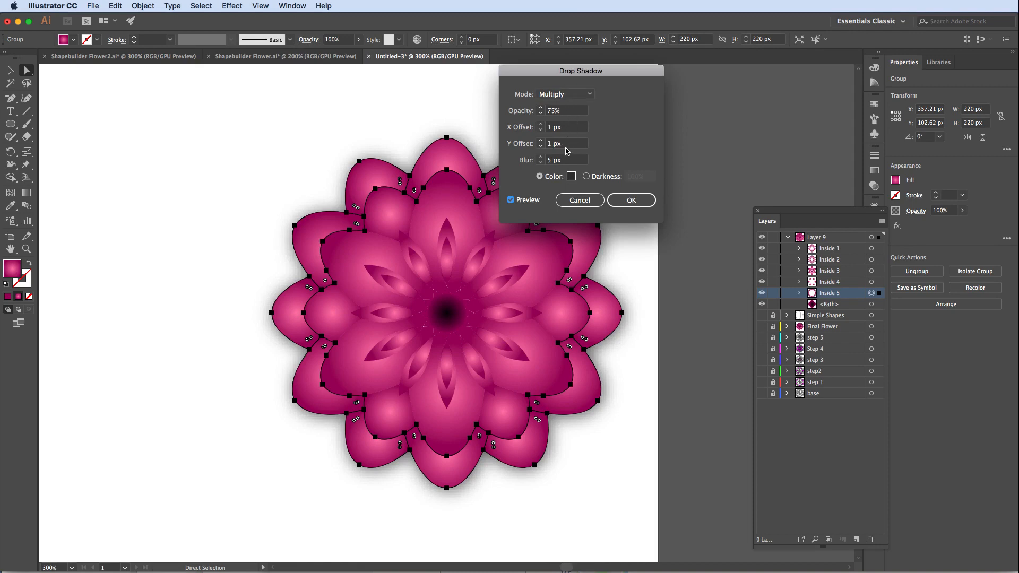
click(634, 203)
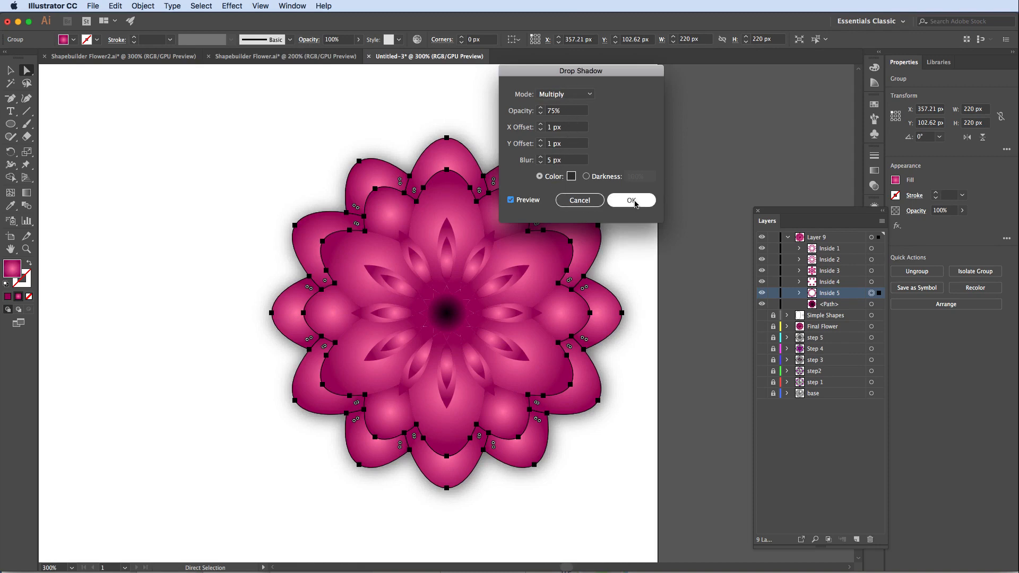
click(571, 176)
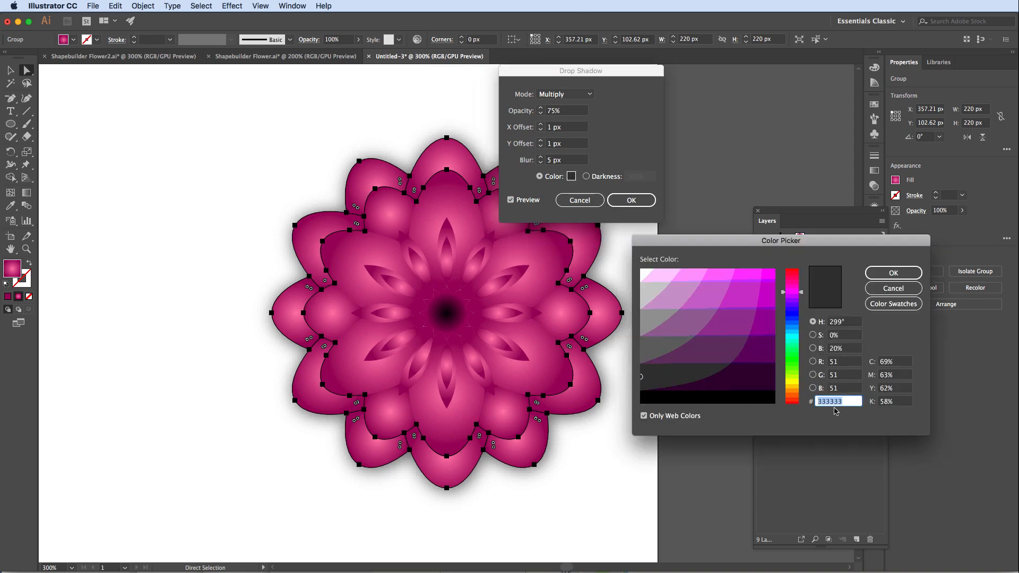
click(881, 273)
click(638, 204)
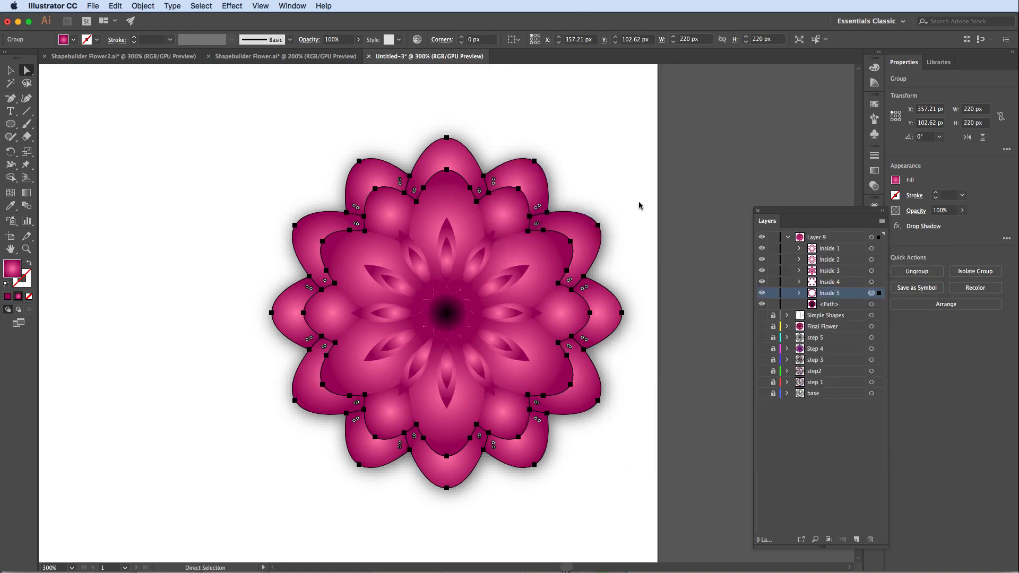
Apply the same drop shadow to the Inside 4 group and the Inside 3 group.
click(871, 282)
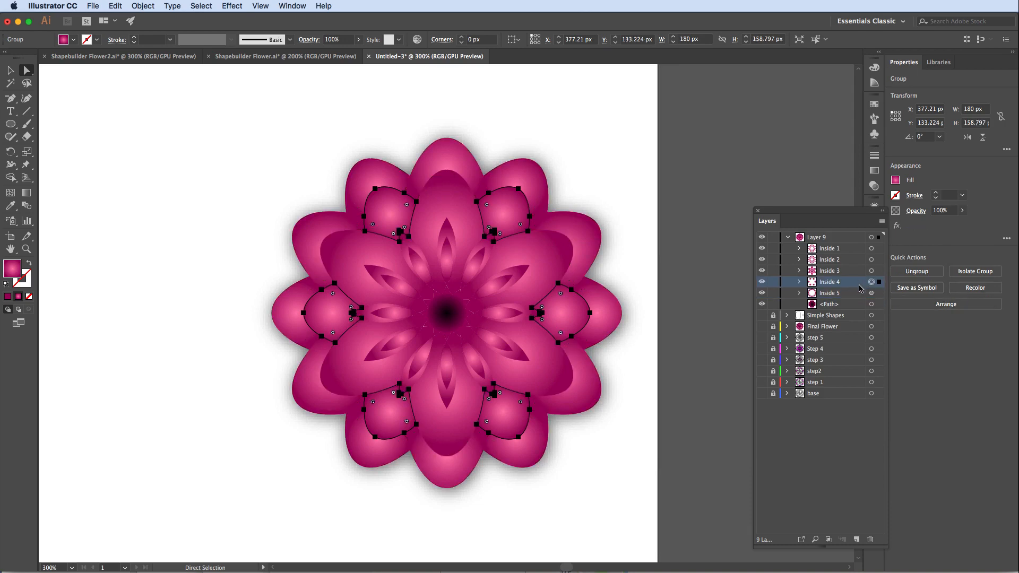
click(229, 5)
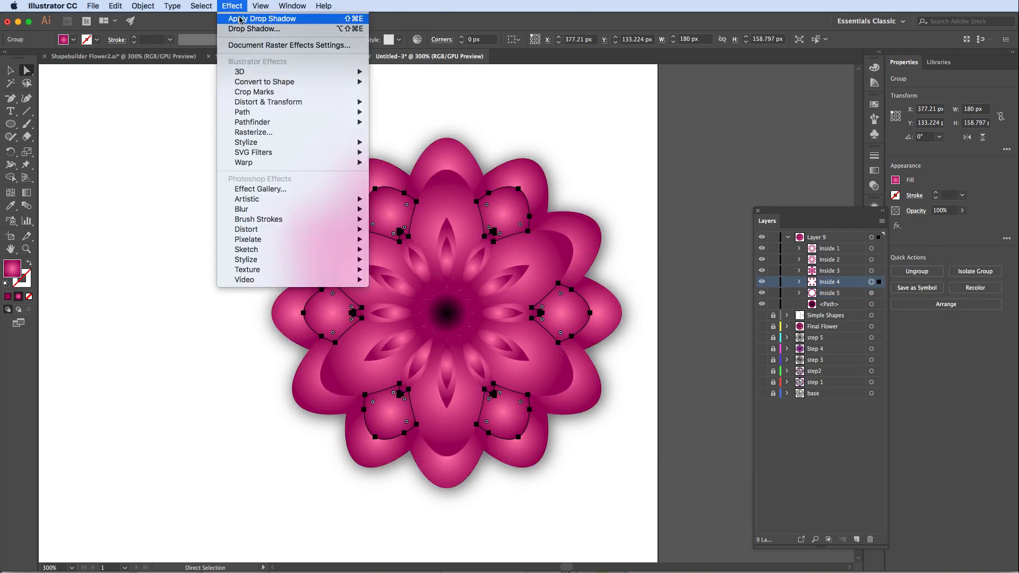
click(239, 19)
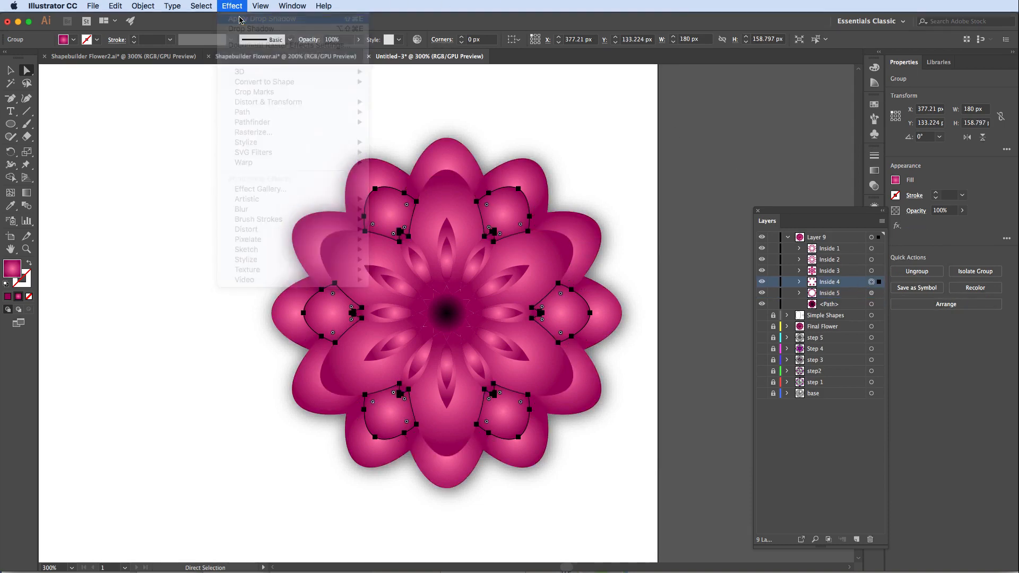
click(872, 271)
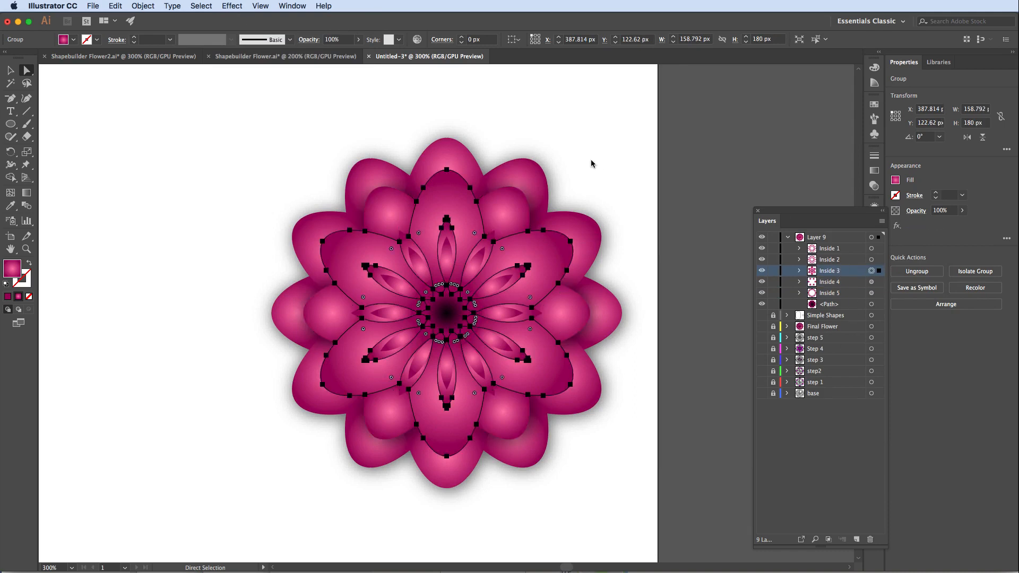
click(232, 6)
click(240, 20)
Apply the same drop shadow to the Inside 2 and Inside 1 groups and deselect the artwork.
click(871, 259)
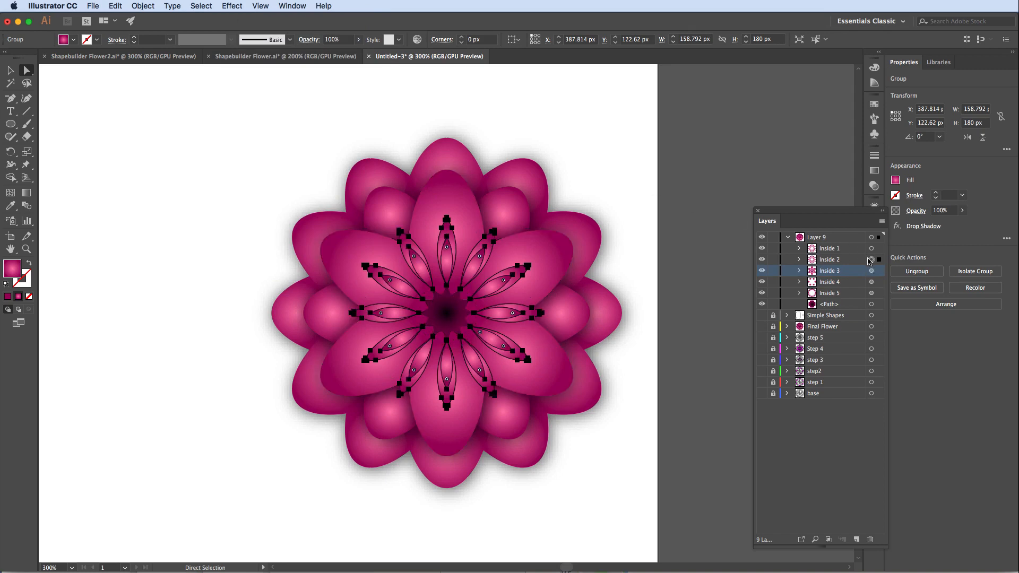
click(234, 5)
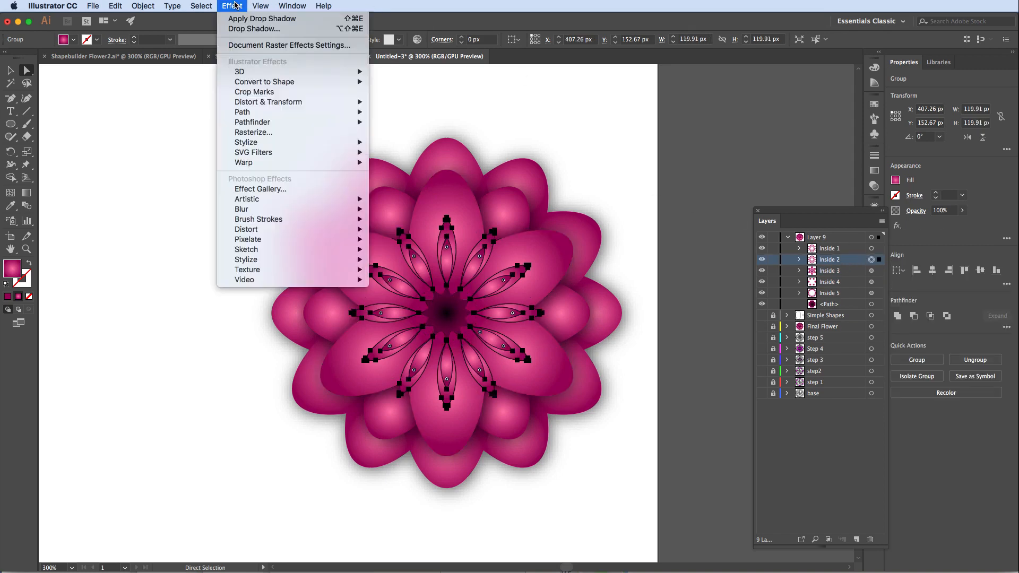
click(241, 20)
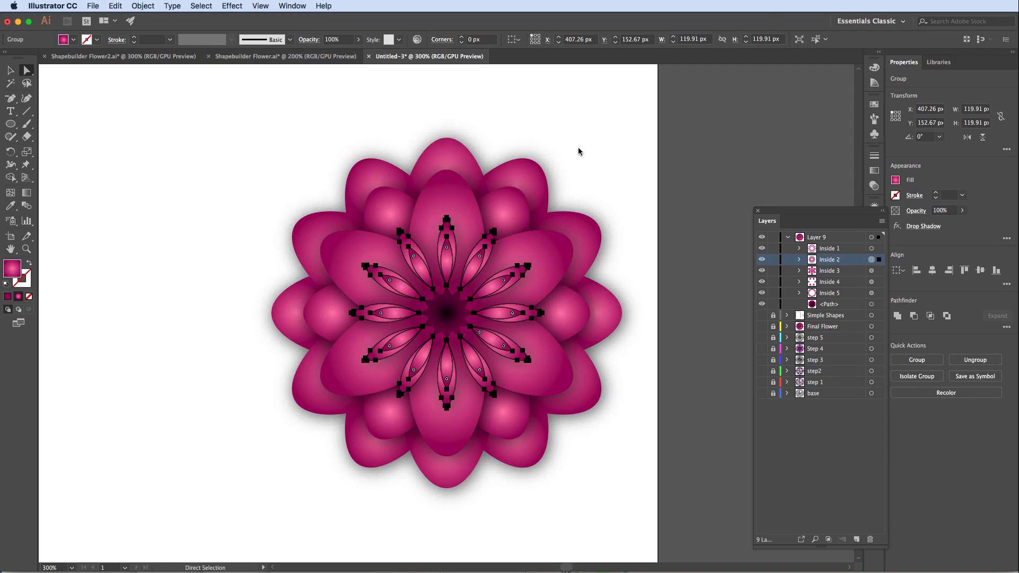
click(874, 248)
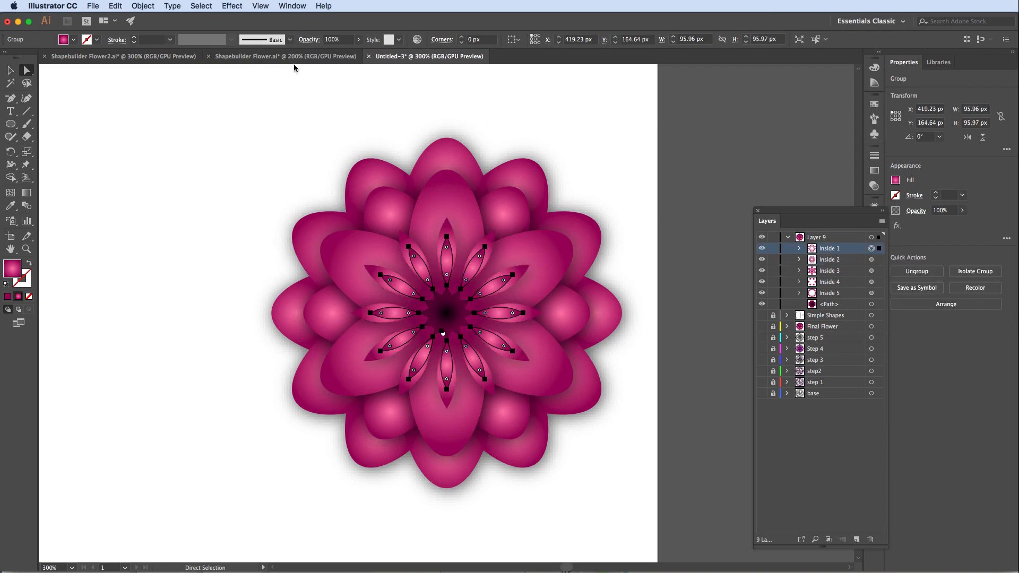
click(233, 5)
click(241, 20)
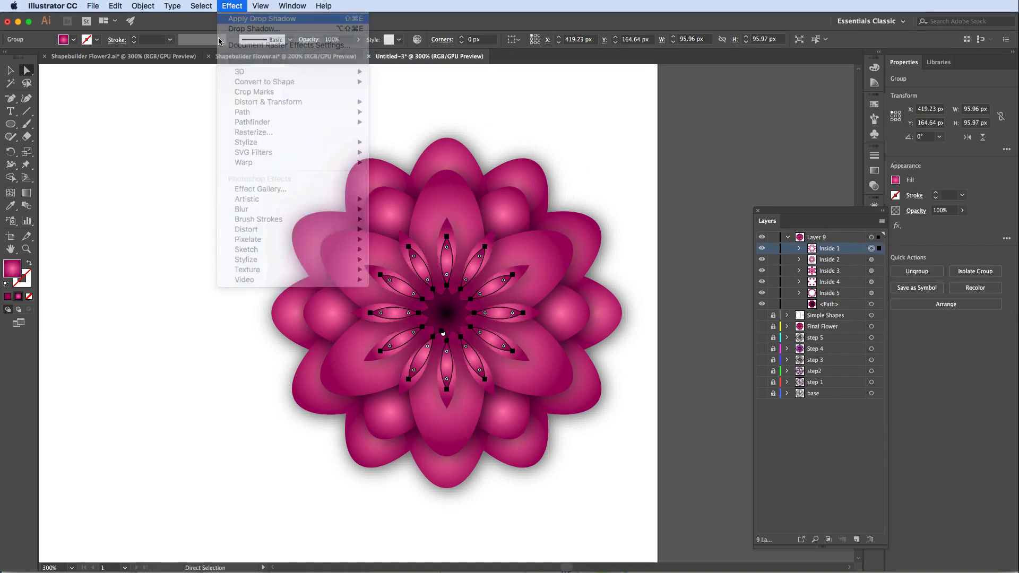
click(157, 329)
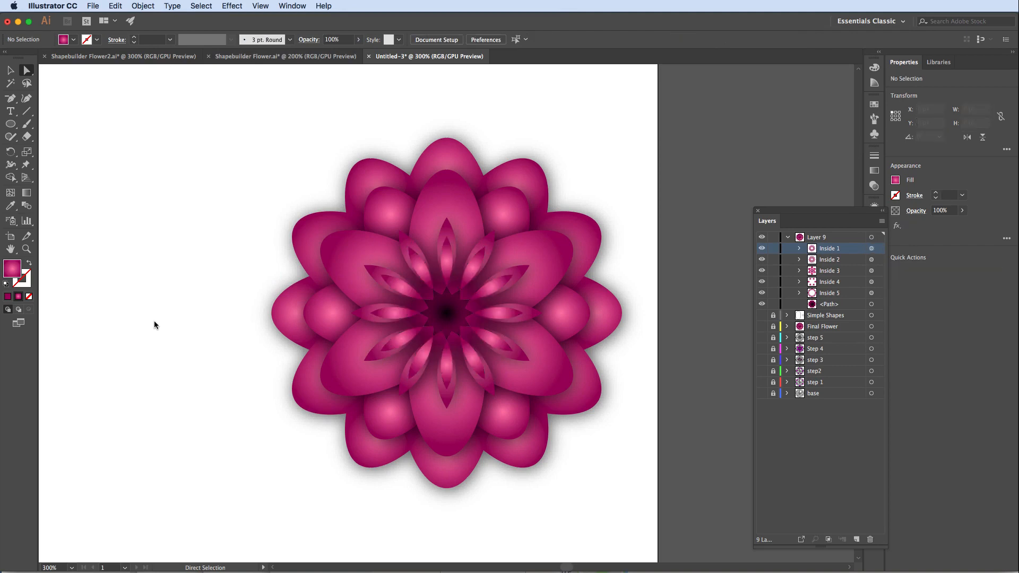
key(super+minus)
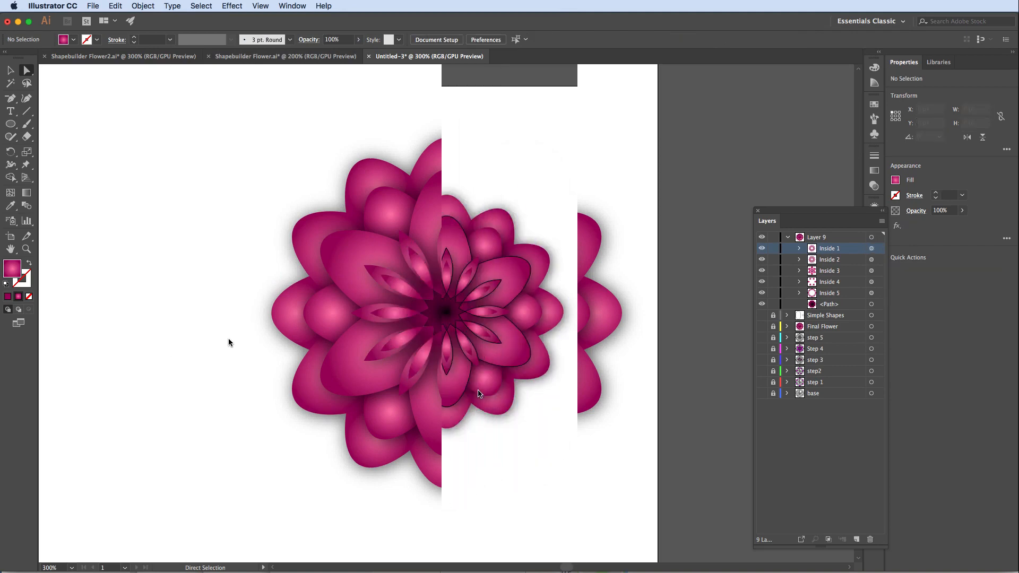